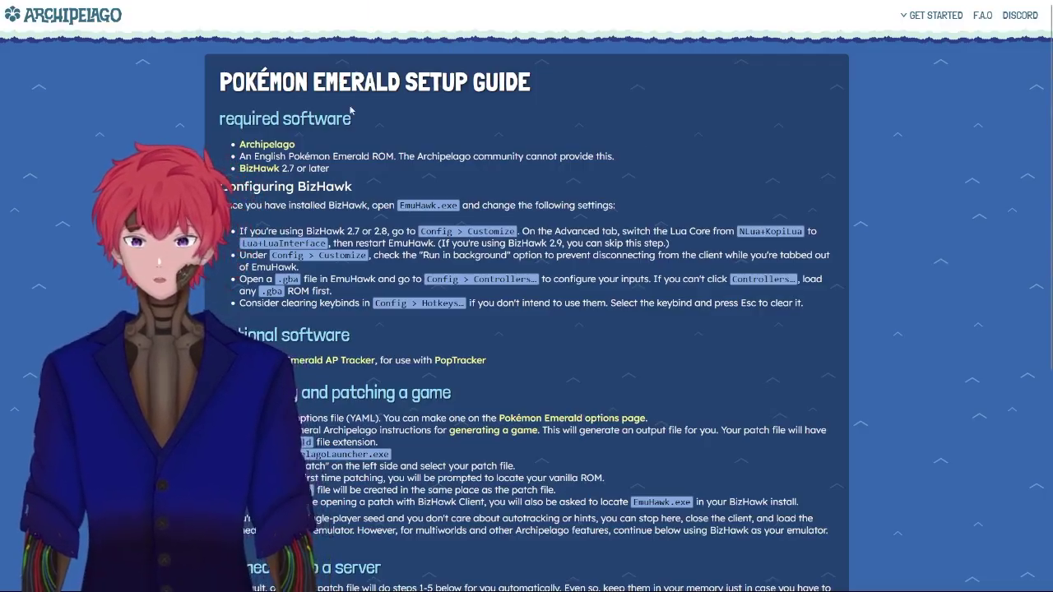
Review the Archipelago 0.6.1 release and the BizHawk release history, and return to the Pokémon Emerald setup guide
left_click(285, 145)
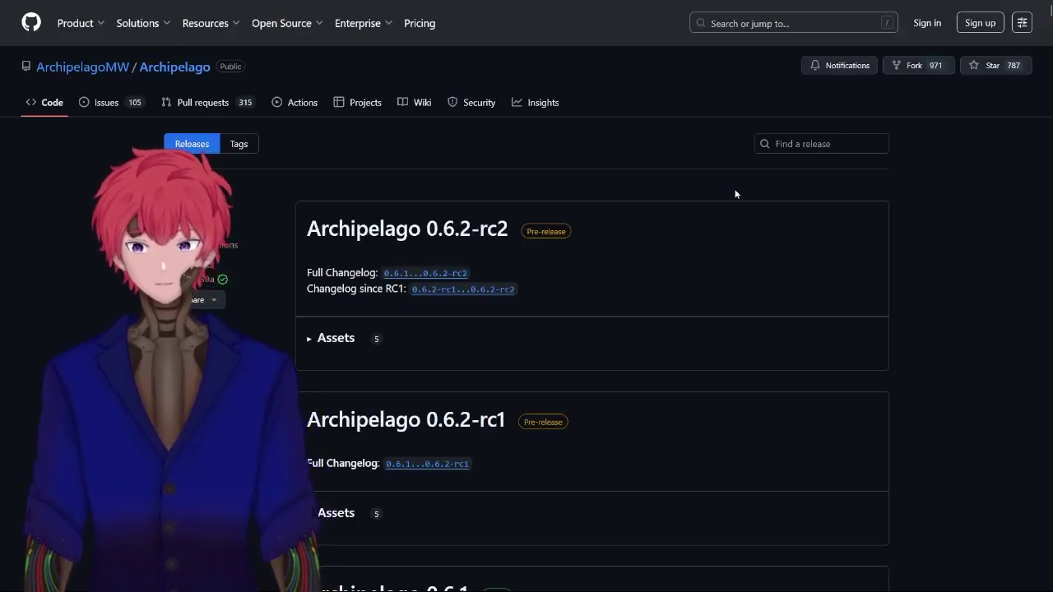
scroll(736, 193, "down", 6)
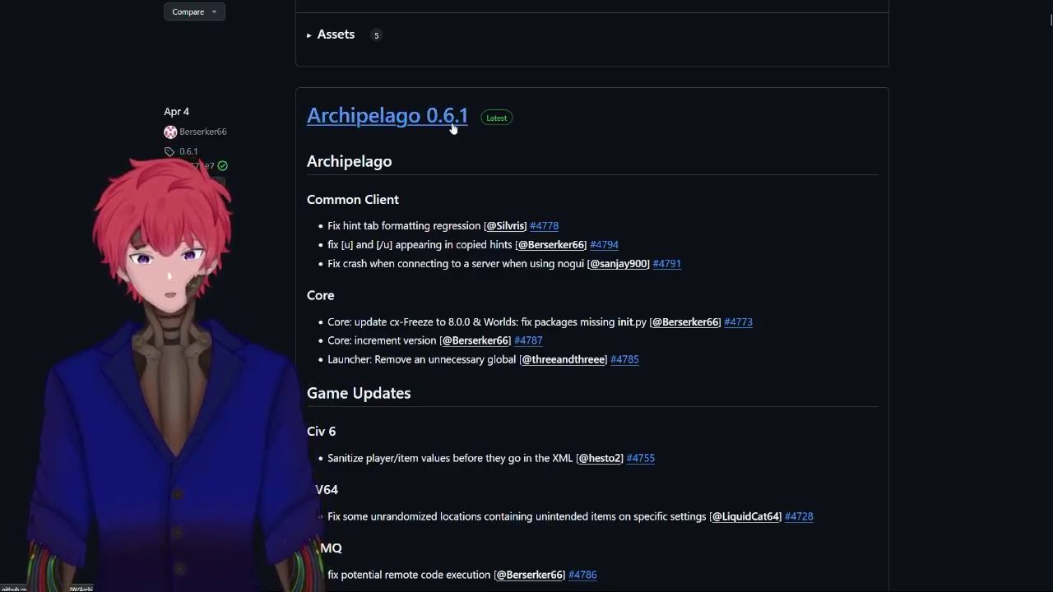
scroll(593, 133, "down", 10)
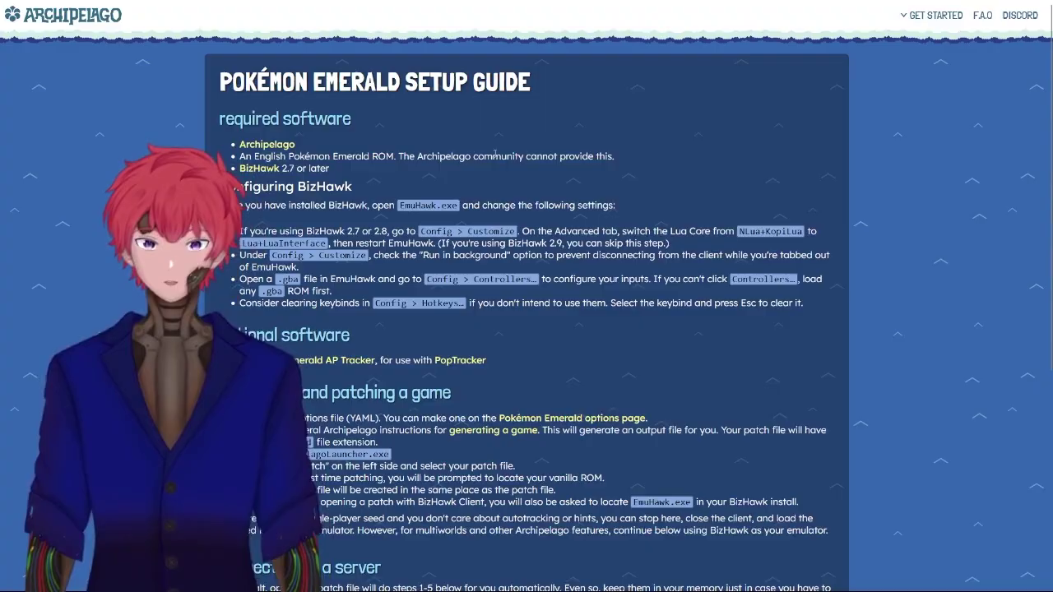
left_click(442, 1)
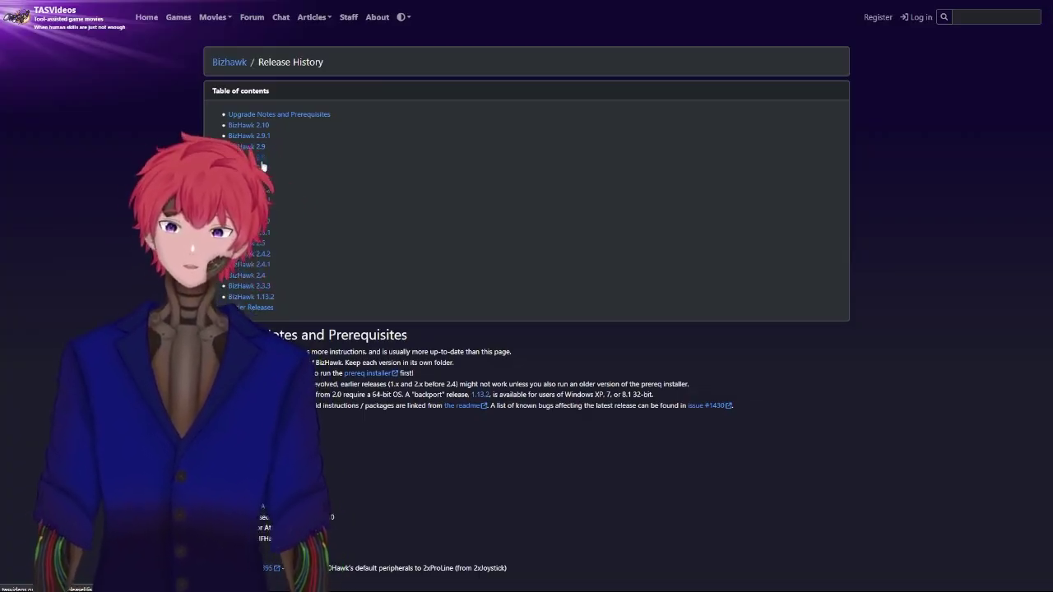
left_click(333, 2)
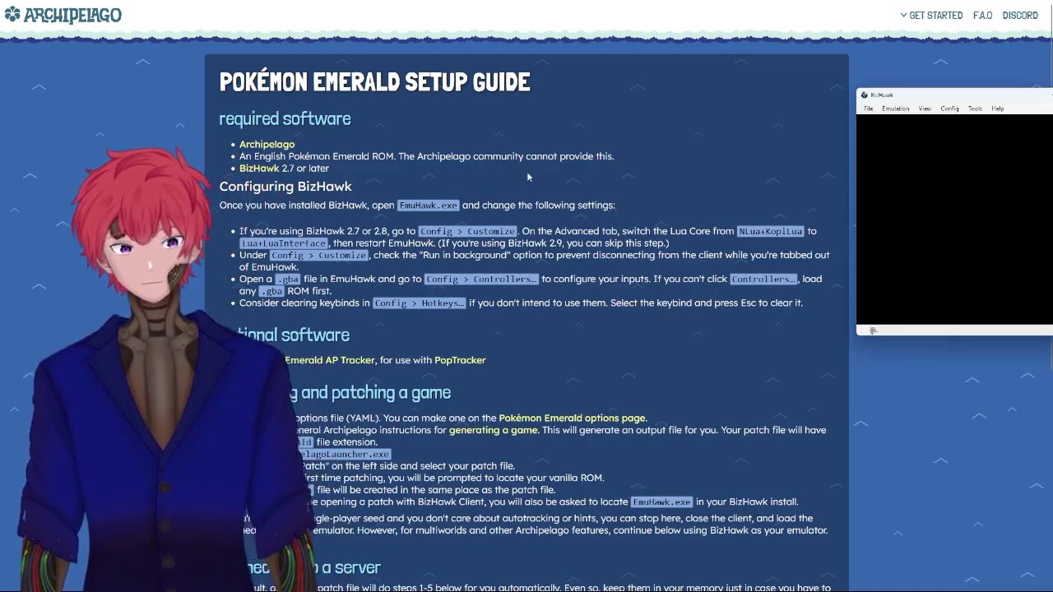
Move the BizHawk window fully into view and open its customization options
left_click_drag(990, 96, 869, 143)
left_click(884, 153)
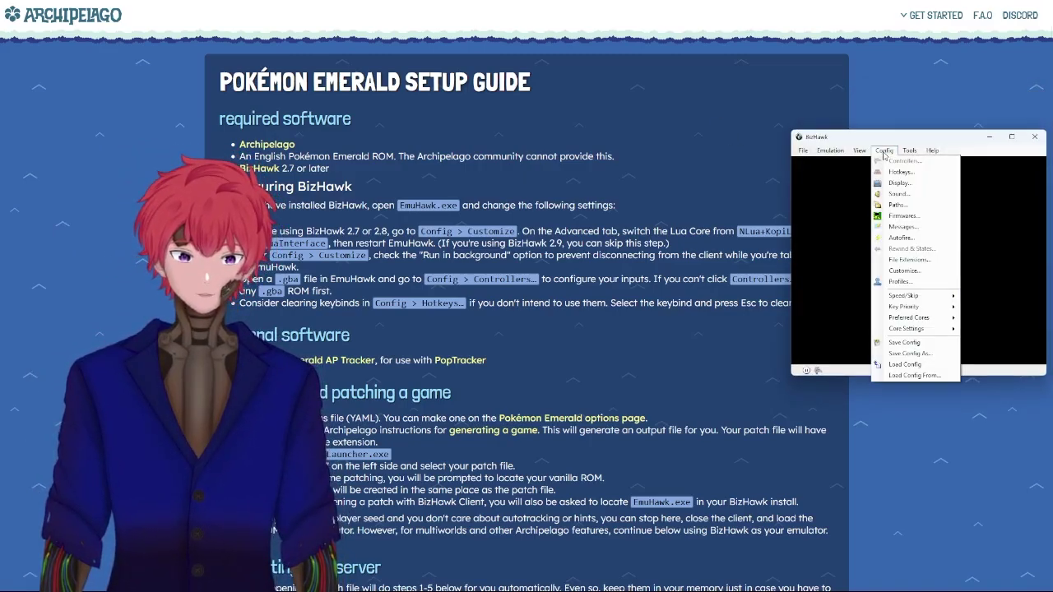
left_click(895, 271)
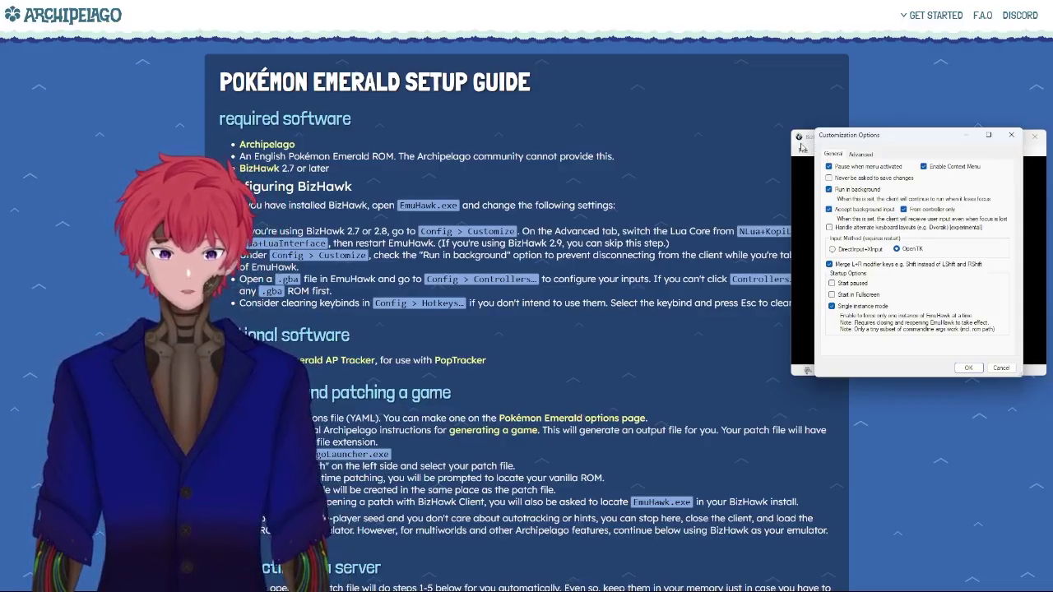
Check the setup guide's instruction for switching the Lua Core from NLua+KopiLua to Lua+LuaInterface, and return to BizHawk's customization options
left_click(751, 146)
left_click_drag(738, 231, 810, 233)
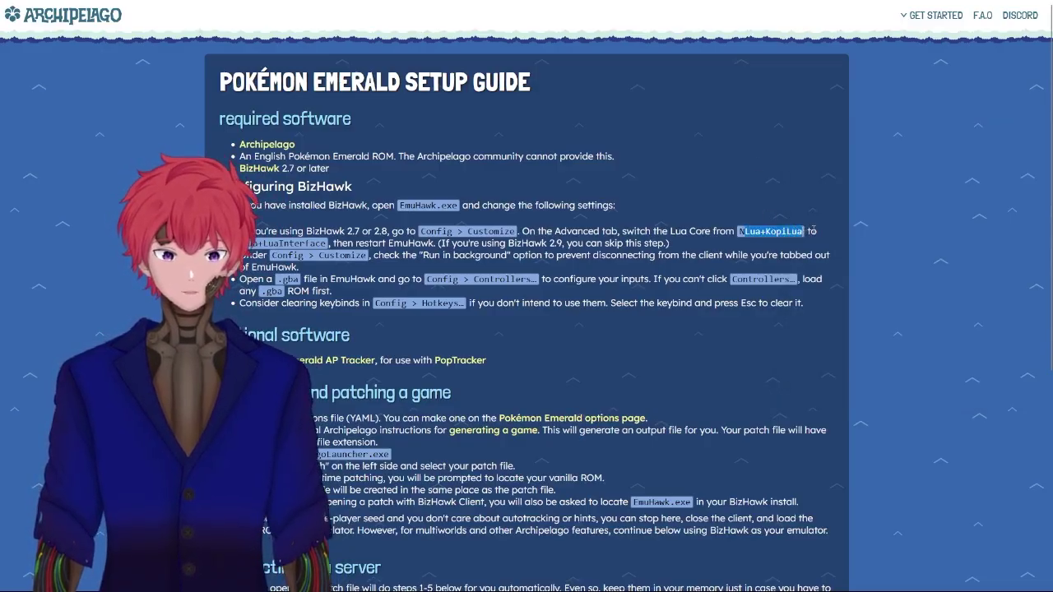
left_click_drag(242, 244, 283, 244)
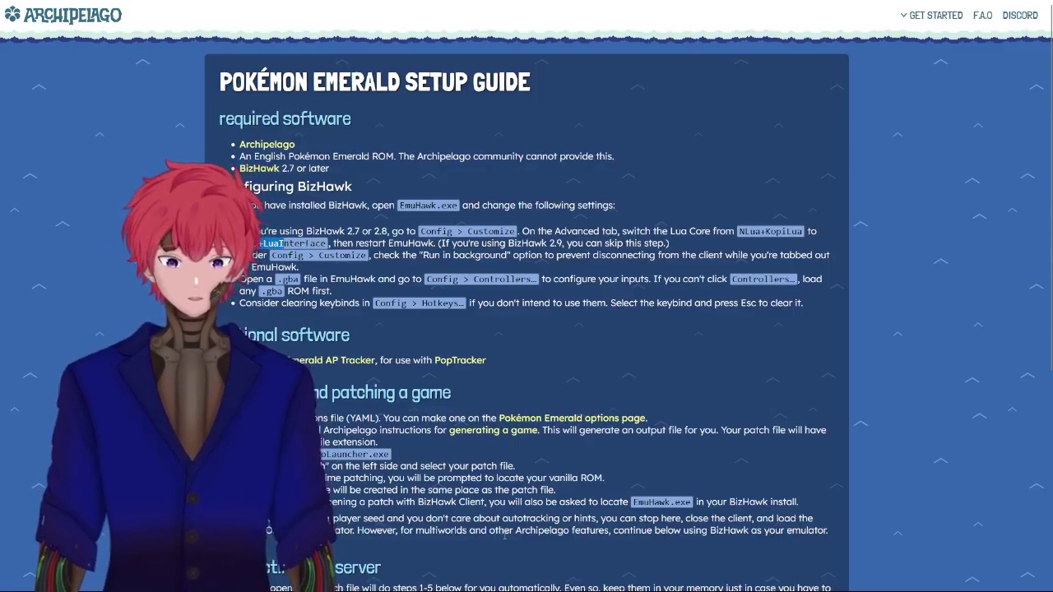
mouse_move(498, 588)
left_click(471, 575)
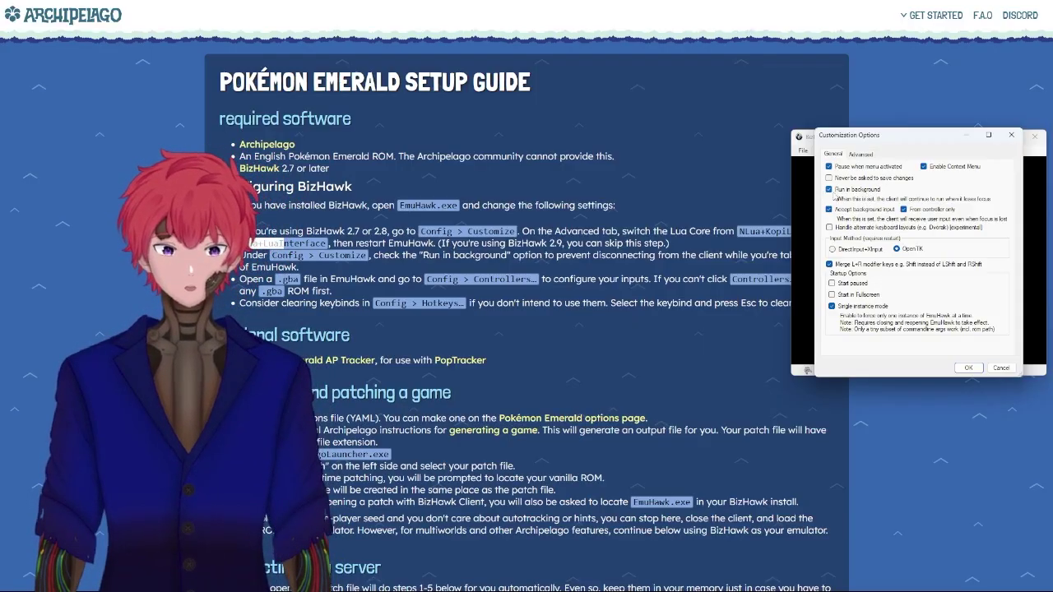
Make sure Run in background and Accept background input are enabled in the customization options, and apply them
left_click_drag(894, 143, 662, 169)
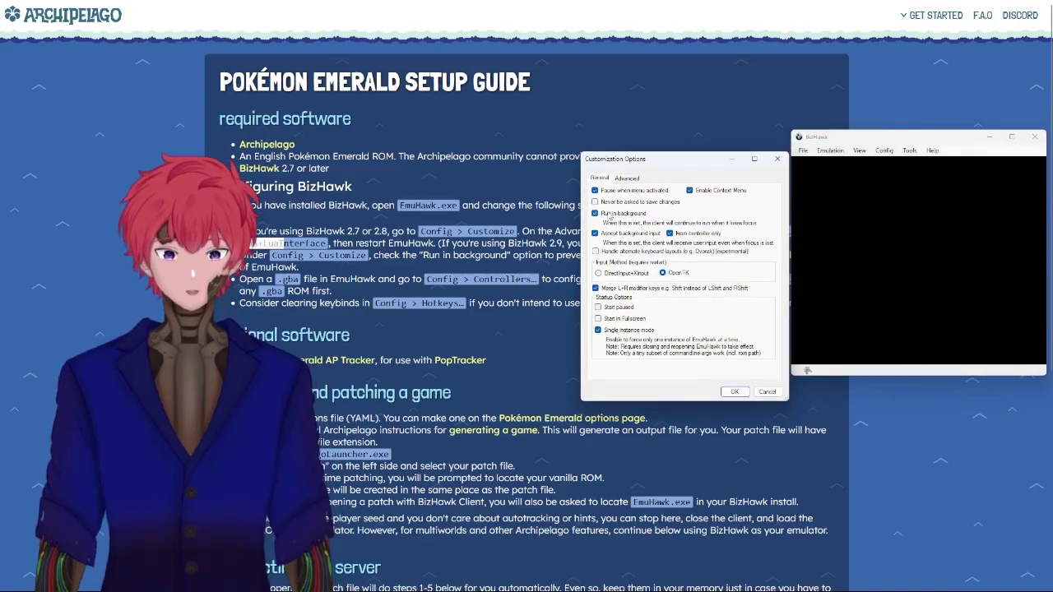
left_click(595, 214)
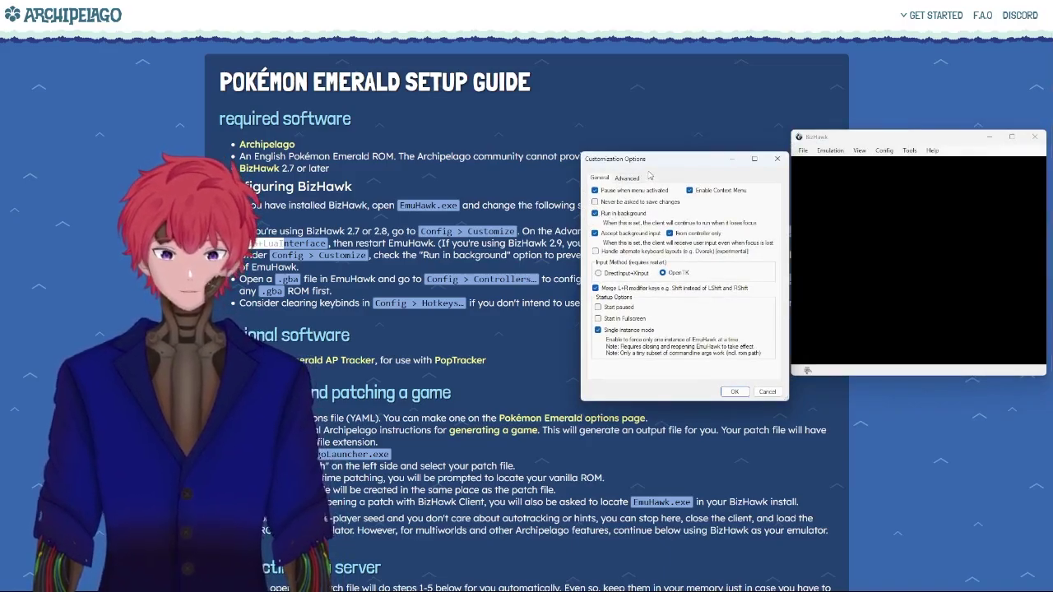
left_click_drag(666, 165, 841, 162)
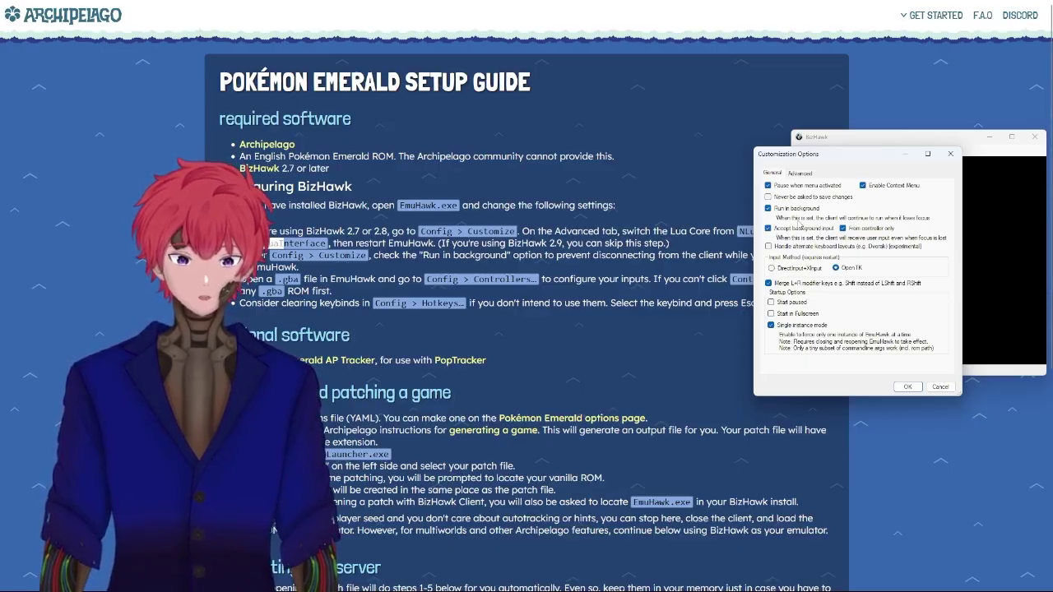
left_click(769, 228)
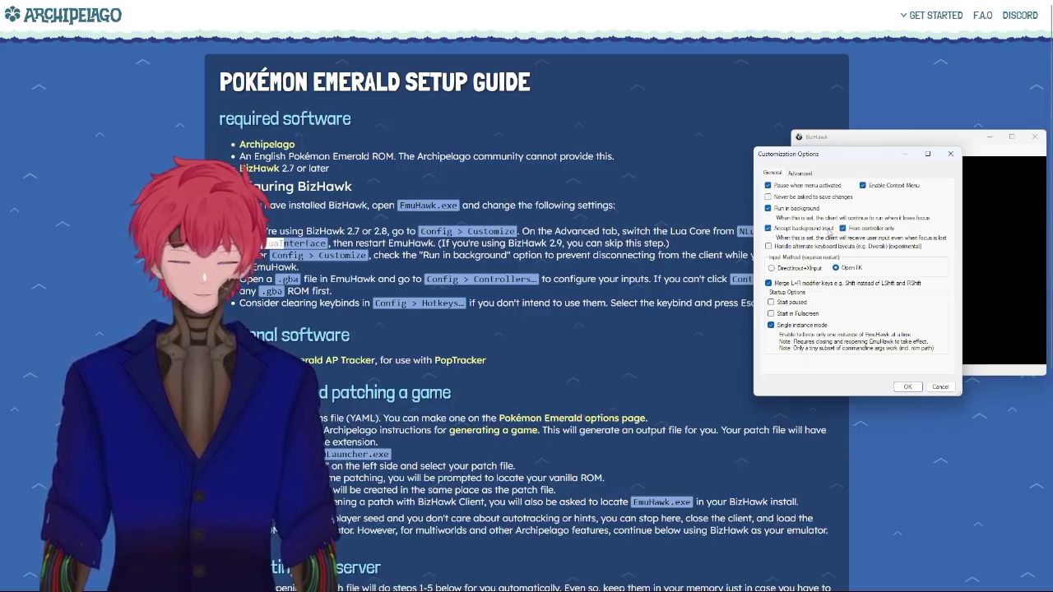
left_click(905, 387)
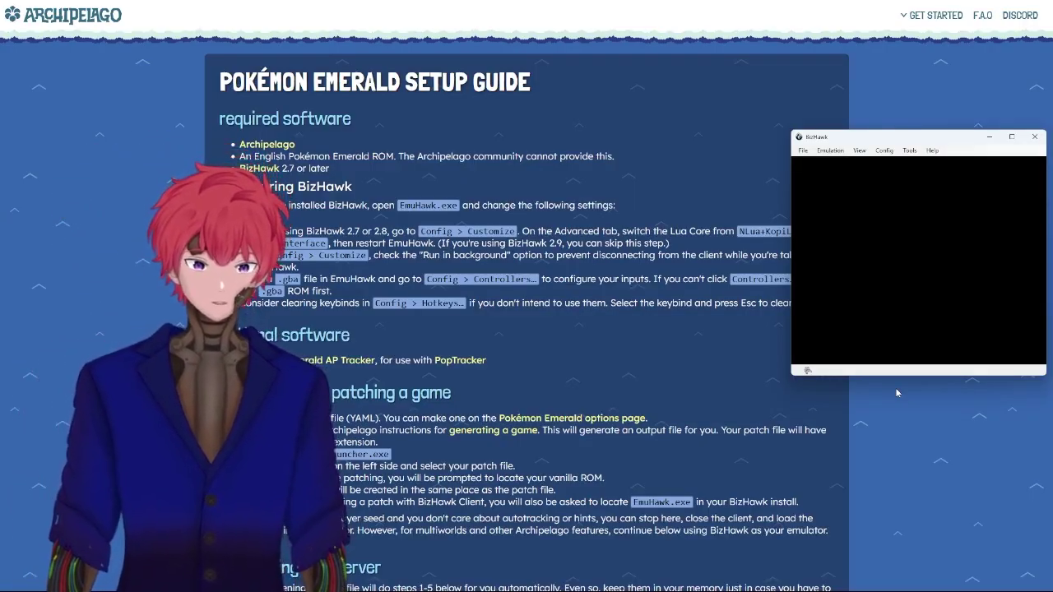
Load the Pokemon - Emerald Version GBA file from the HandHeld folder in BizHawk so that controller configuration is available
left_click(885, 151)
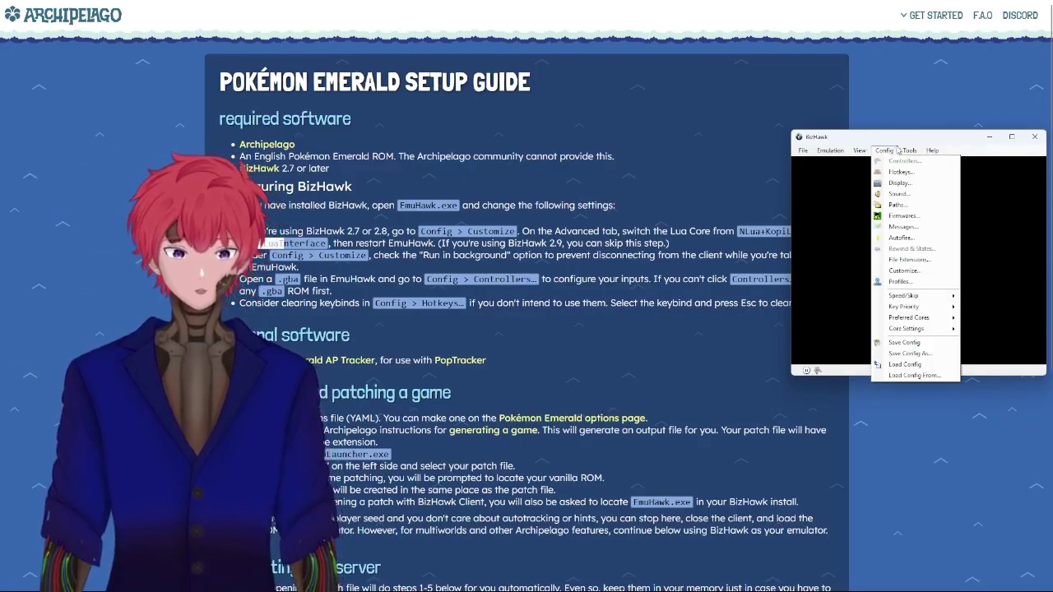
mouse_move(906, 152)
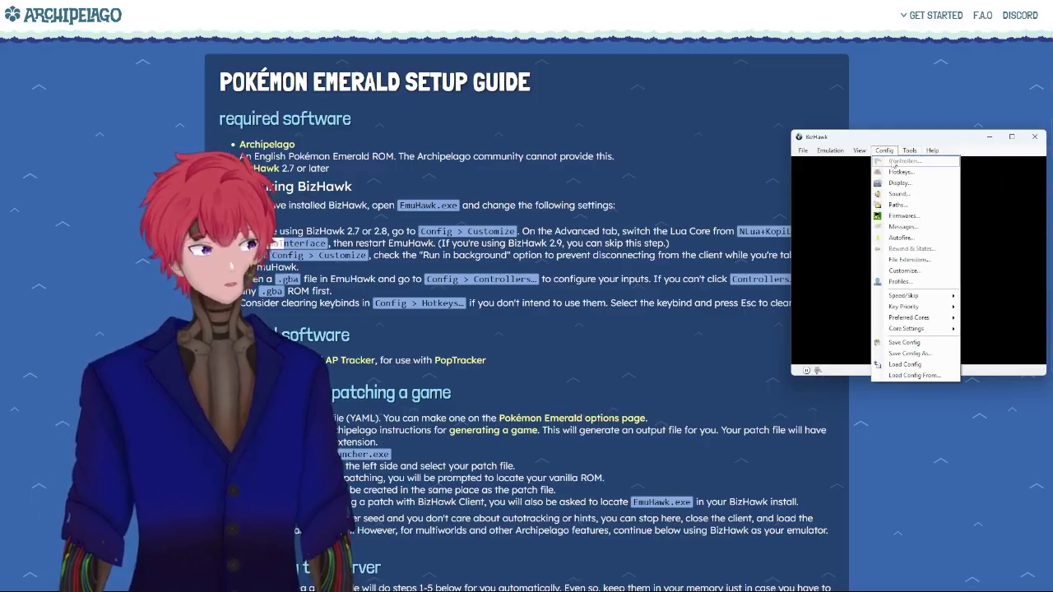
left_click(1003, 178)
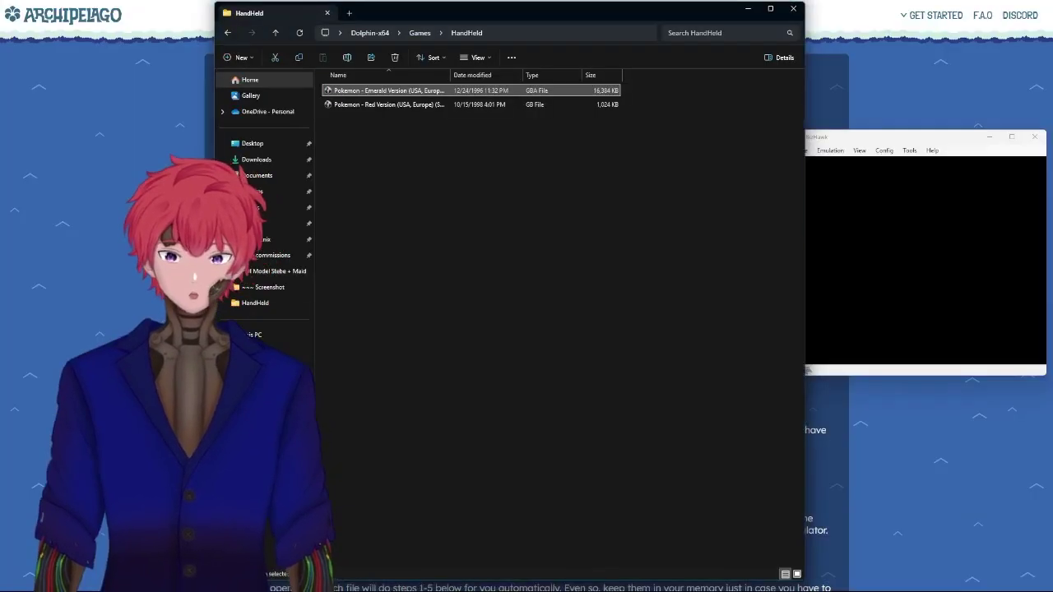
left_click(426, 124)
left_click(436, 92)
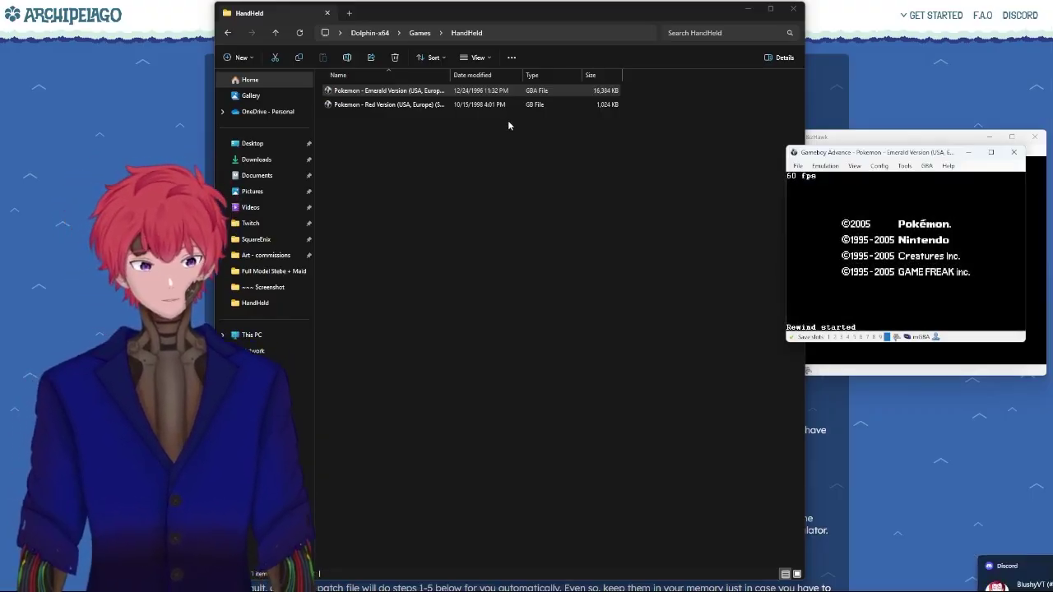
View which programs the Emerald ROM file can be opened with, and return to the running game
left_click(462, 93)
right_click(462, 93)
mouse_move(567, 144)
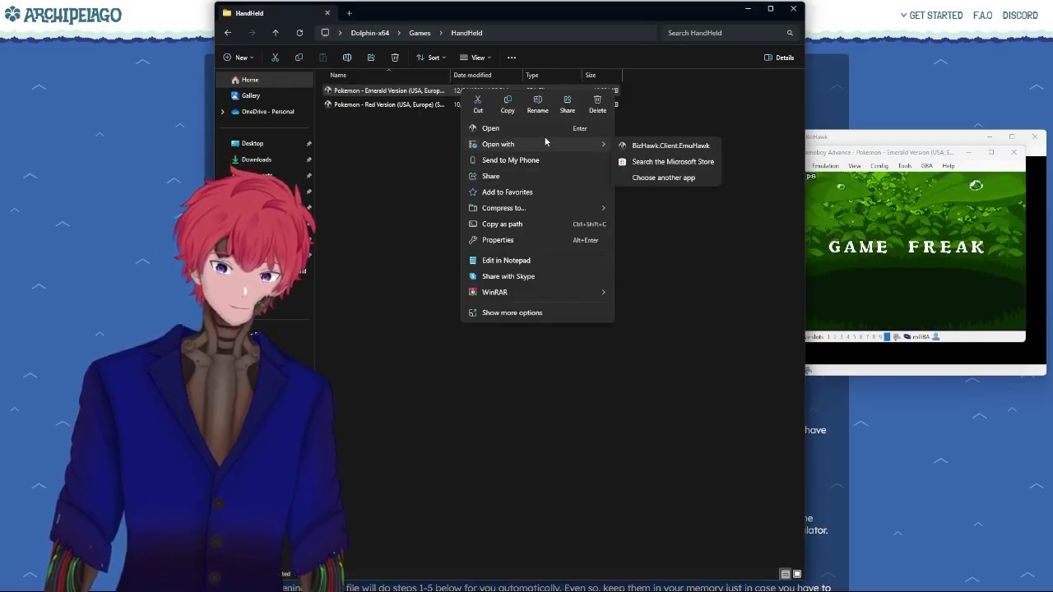
left_click(705, 123)
left_click(905, 222)
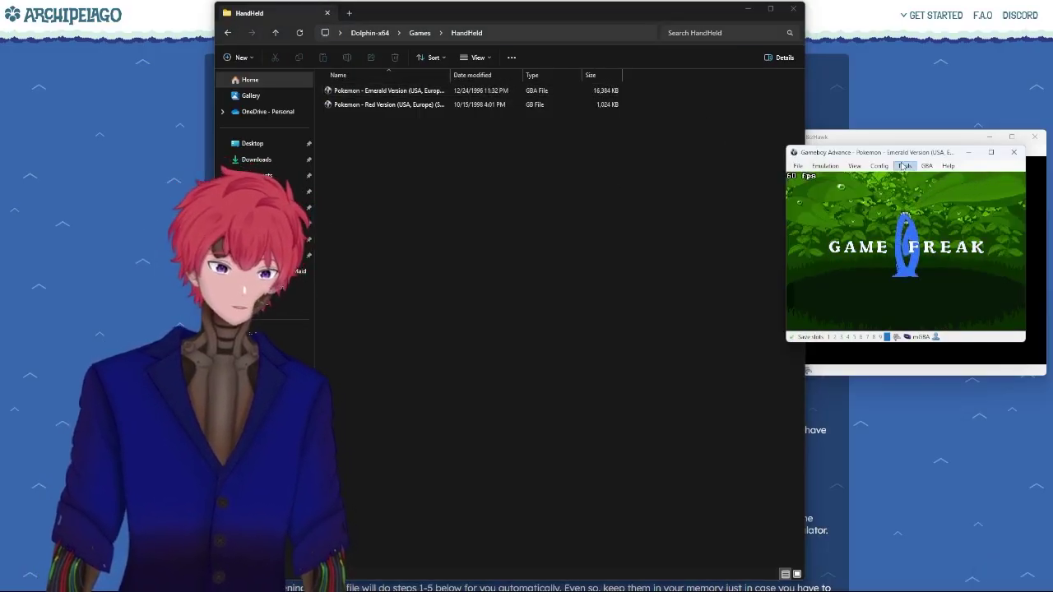
Review the GBA controller bindings, including Up and Down, without saving changes, and close the Emerald game window
left_click(879, 165)
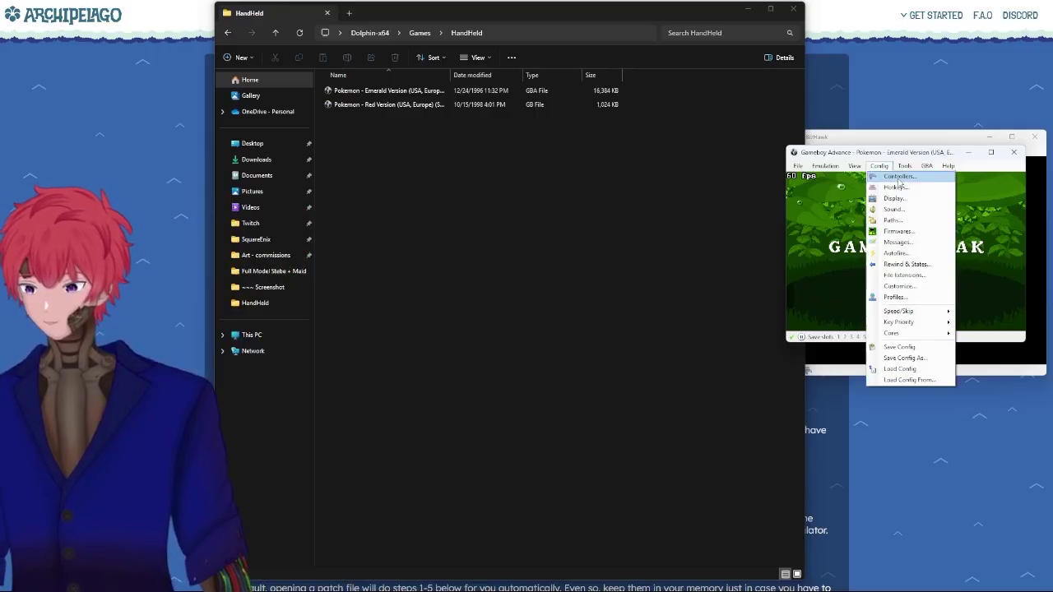
left_click(899, 178)
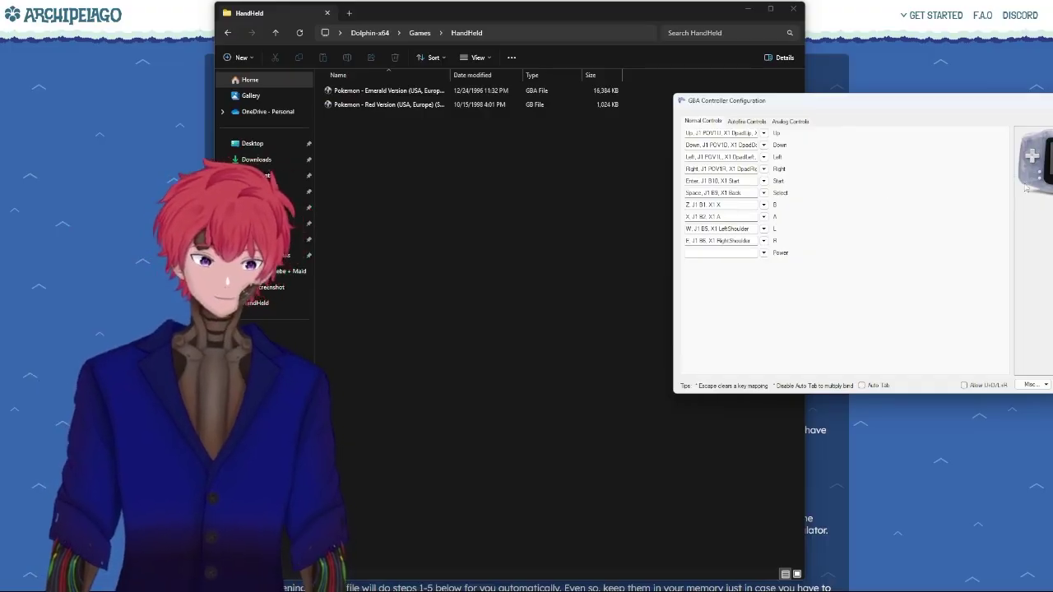
left_click(742, 137)
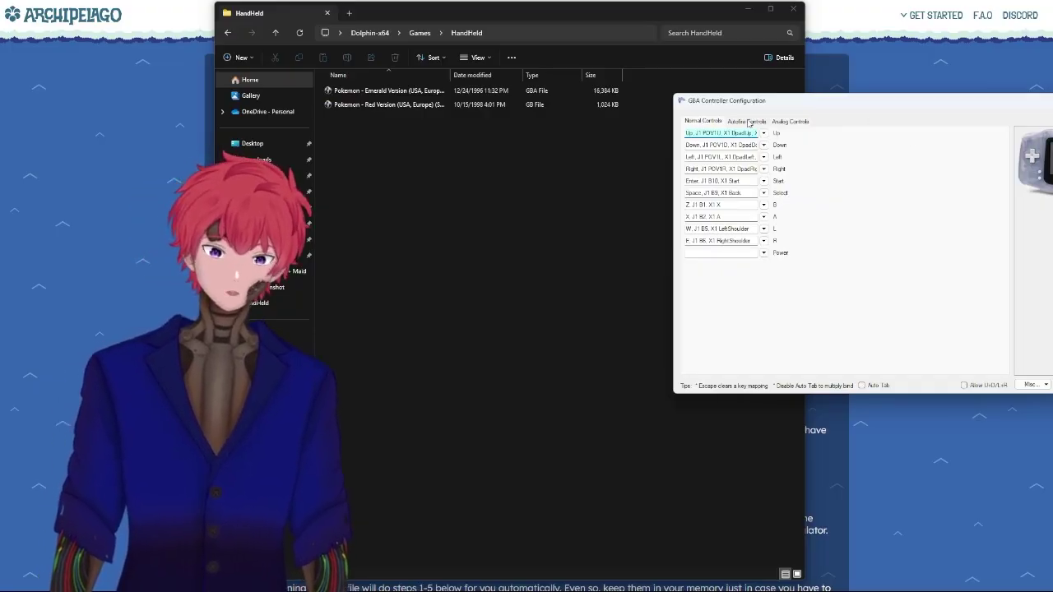
left_click(728, 146)
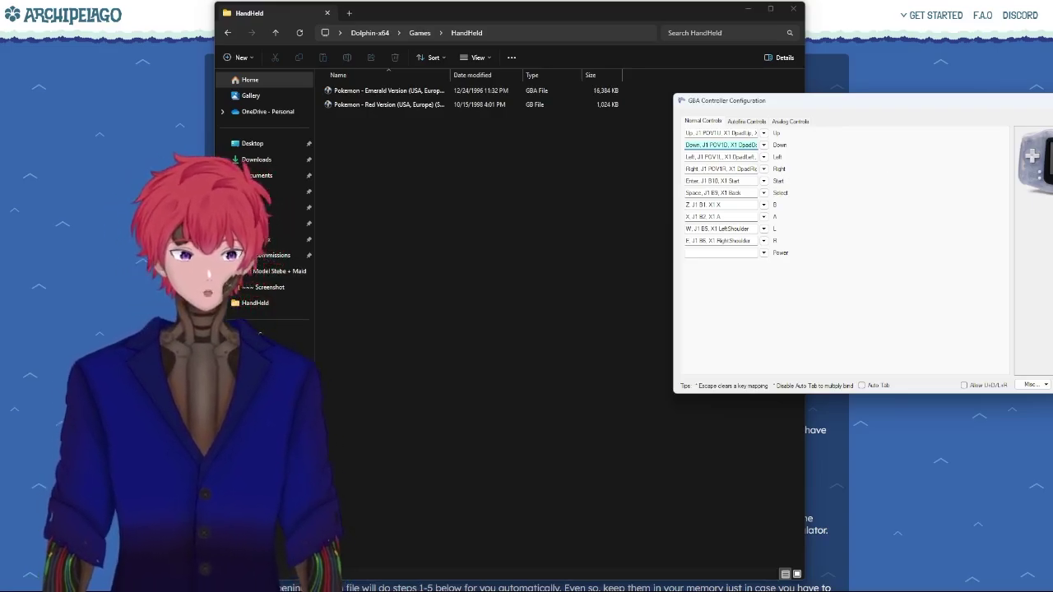
key("Return")
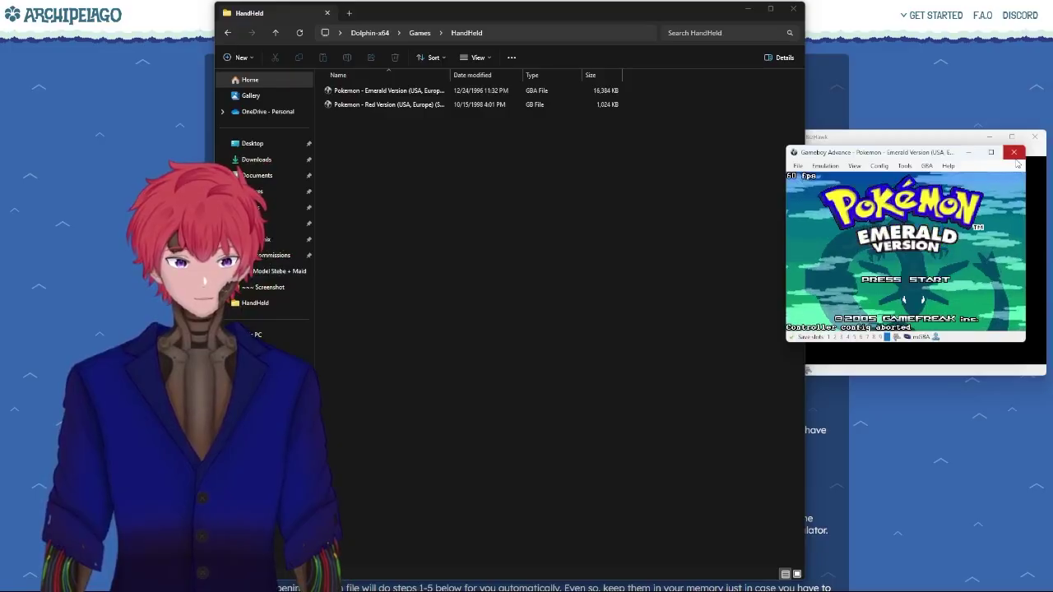
left_click(1015, 155)
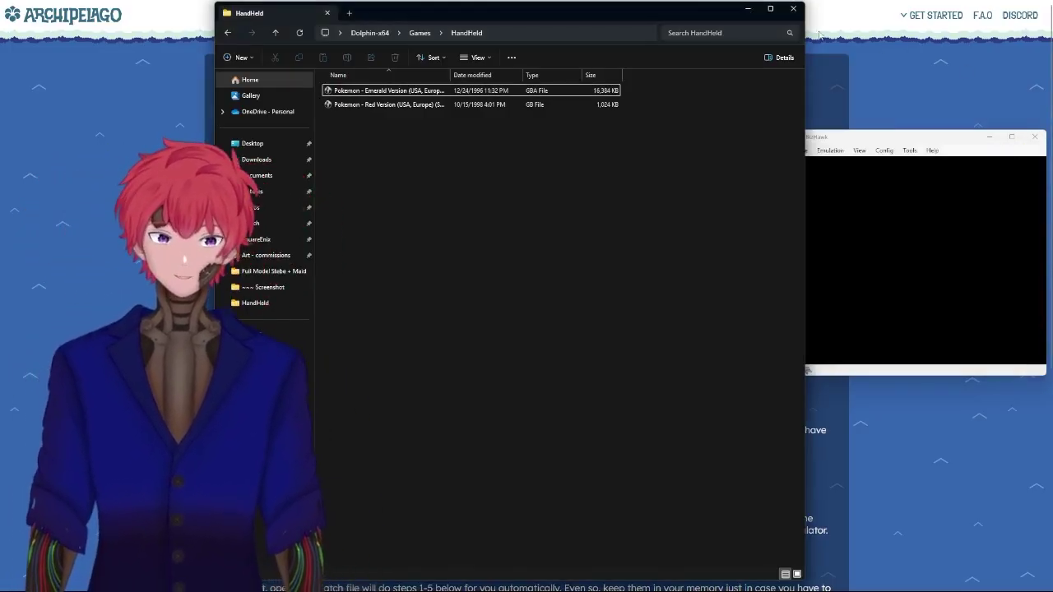
Return to the setup guide's section on generating and patching a game and open the Pokémon Emerald options page in another tab
left_click(739, 14)
left_click(584, 359)
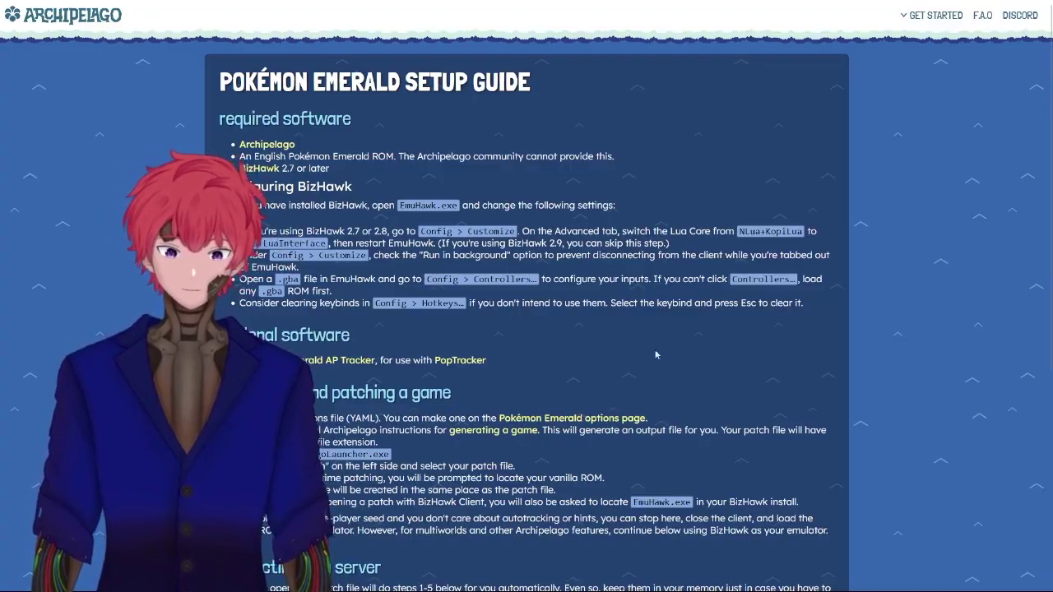
scroll(656, 354, "down", 2)
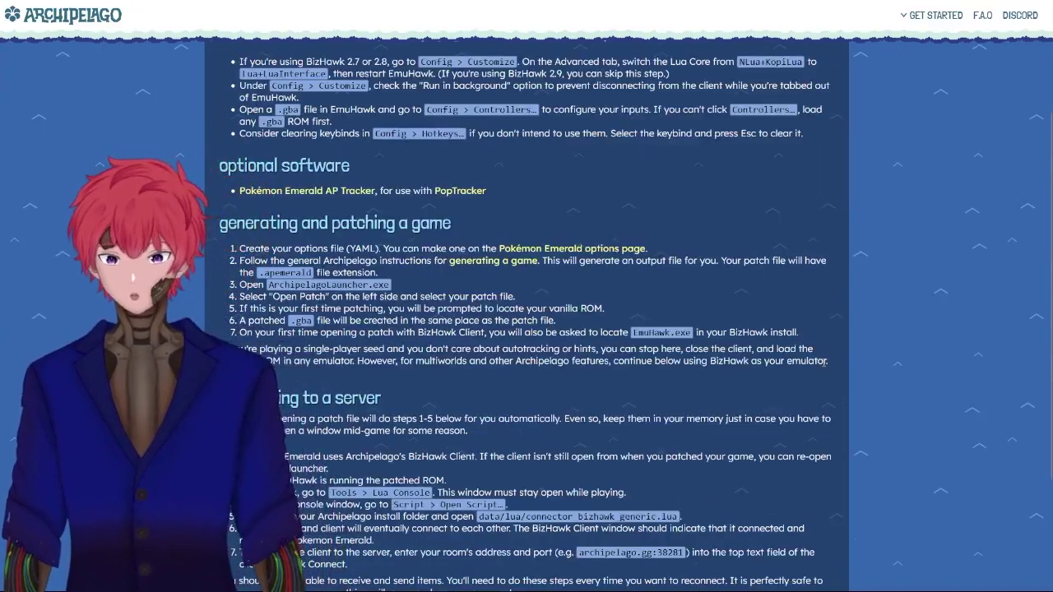
scroll(826, 362, "down", 1)
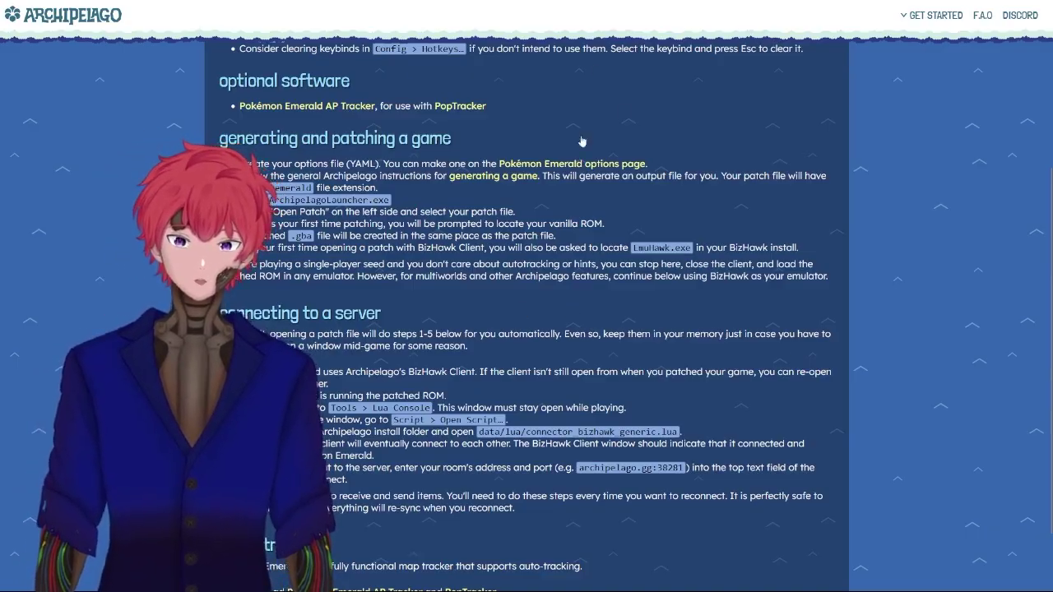
right_click(567, 169)
left_click(604, 175)
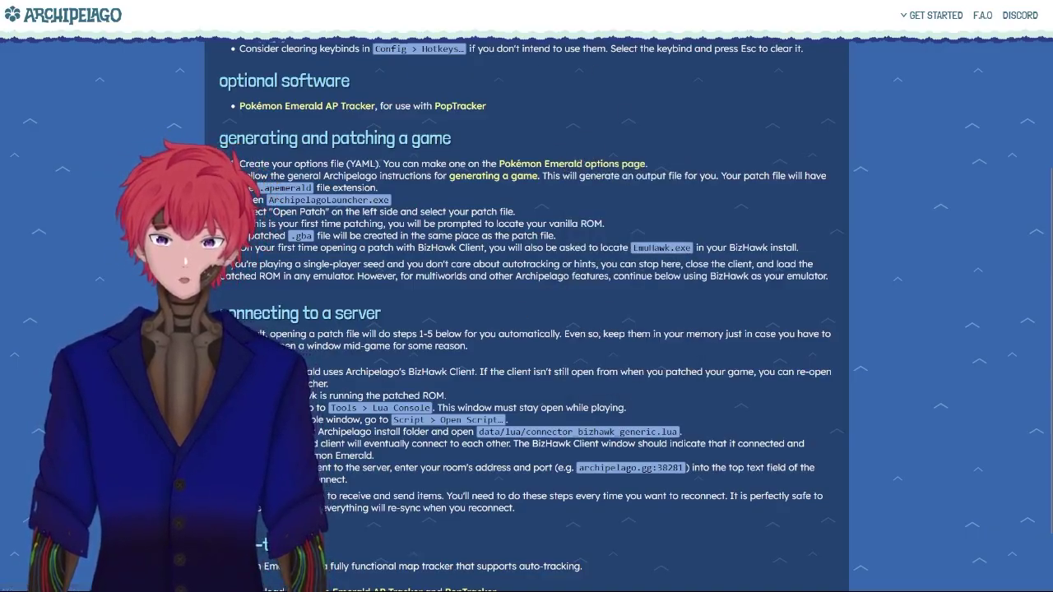
key("ctrl+Tab")
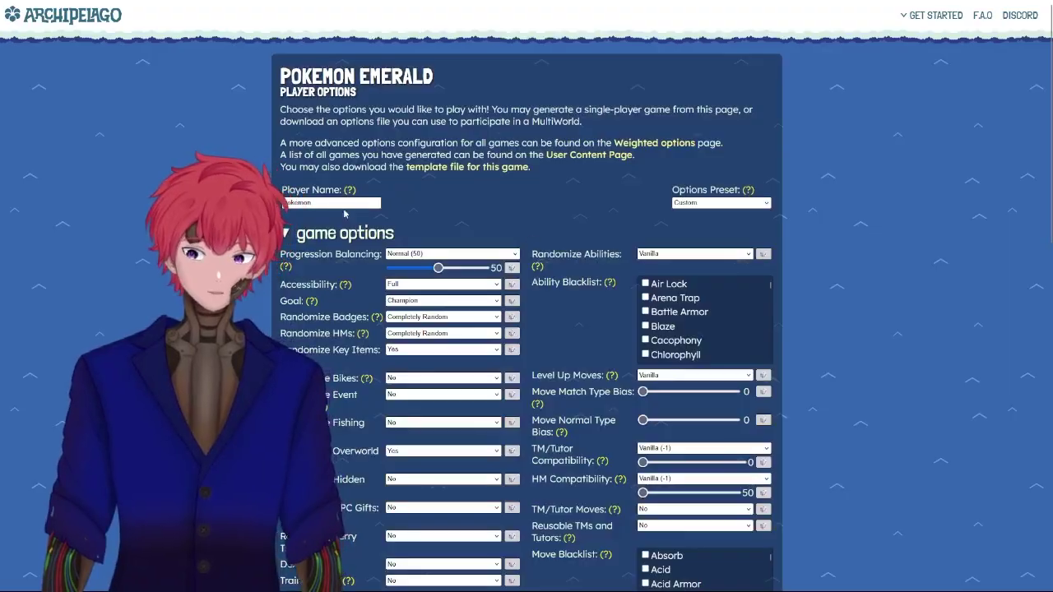
Search the Pokémon Emerald player options page for "starters"
left_click(342, 205)
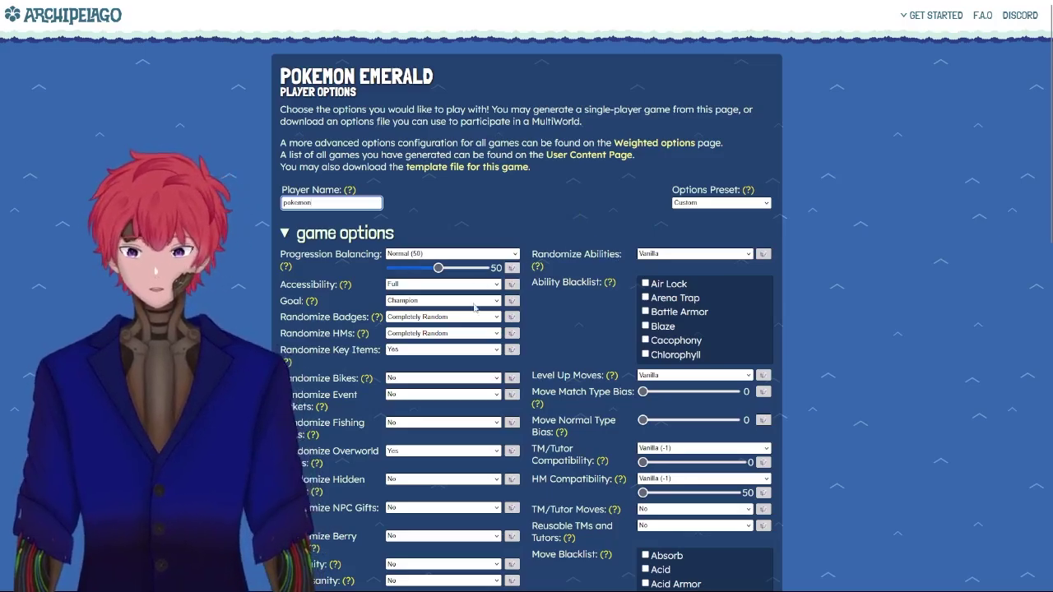
left_click(549, 320)
key("ctrl+f")
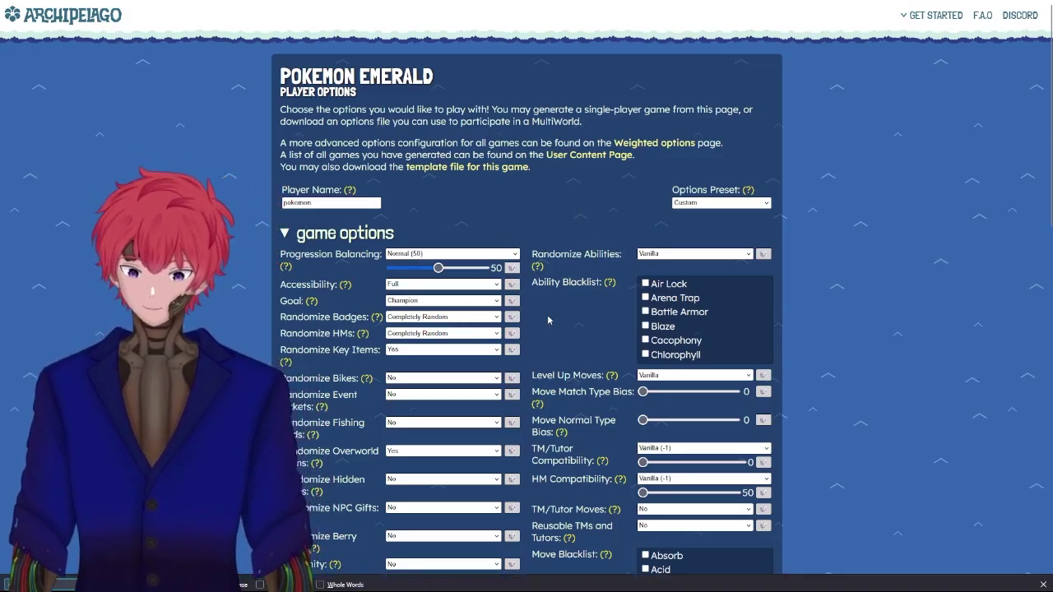
type("starters")
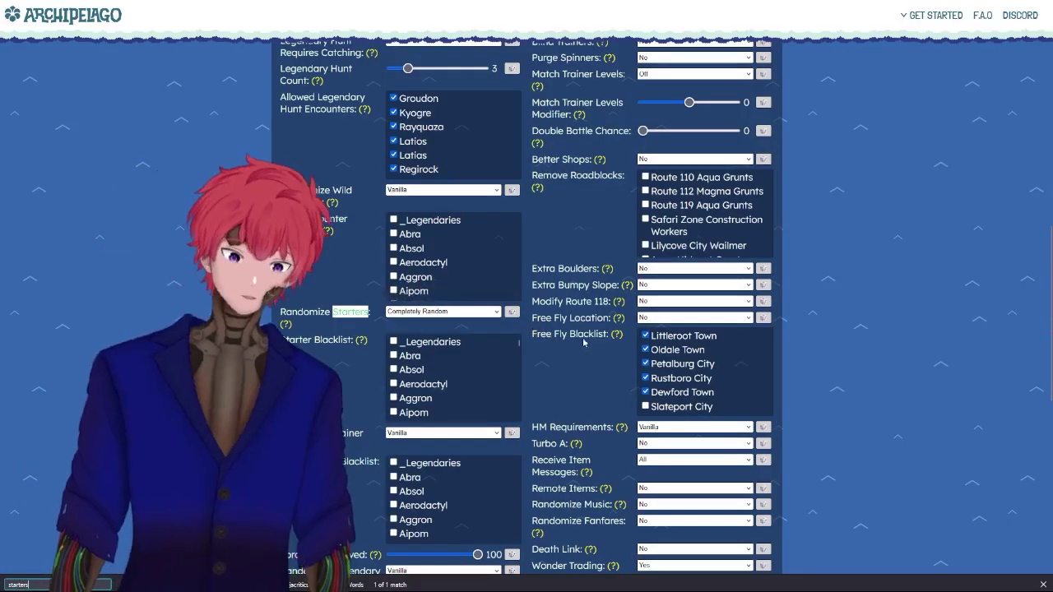
Generate a single-player Pokémon Emerald game from the chosen options and create a new room for its seed
scroll(589, 359, "down", 6)
left_click(711, 539)
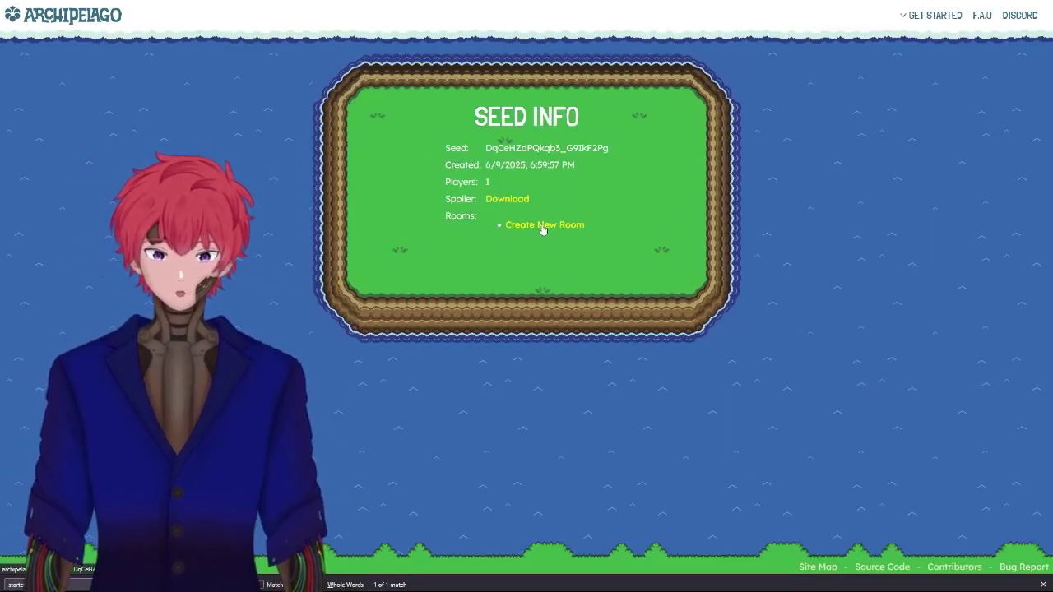
left_click(543, 227)
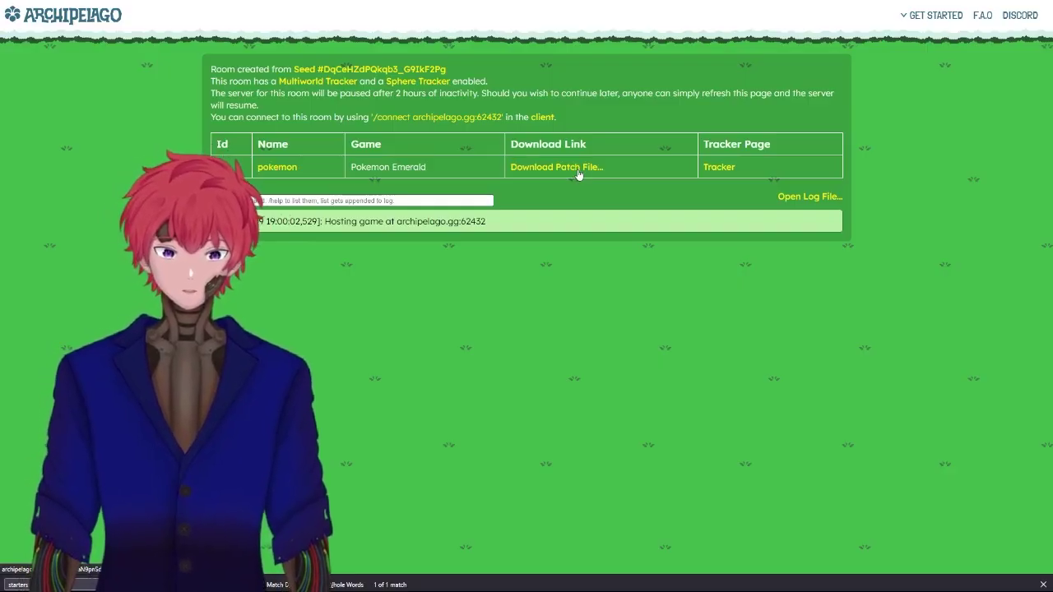
Download the room's Pokémon Emerald patch file, show it in the Downloads folder, and put the folder window away
left_click(579, 169)
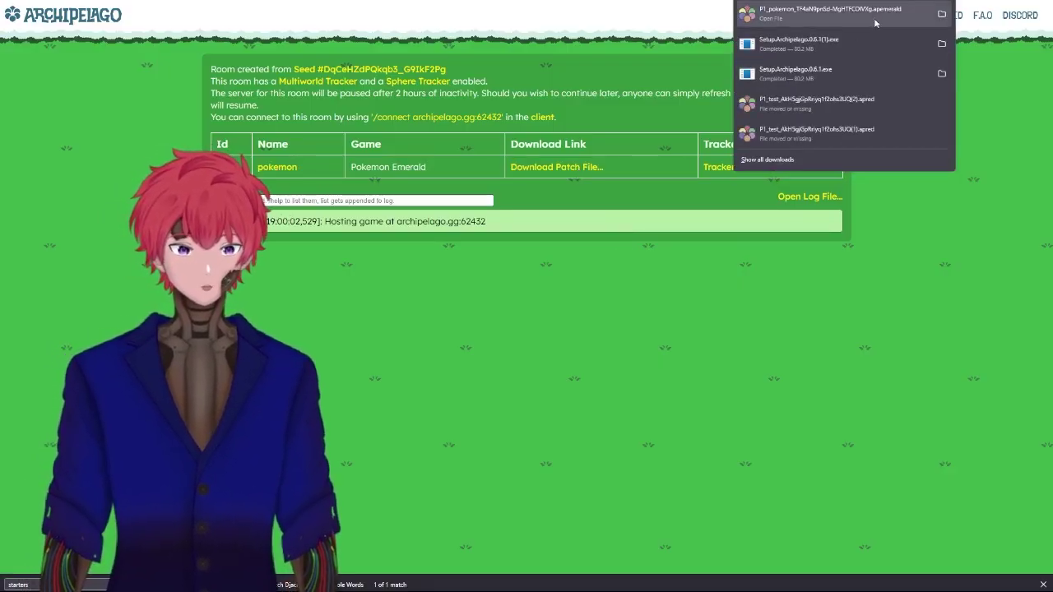
left_click(942, 14)
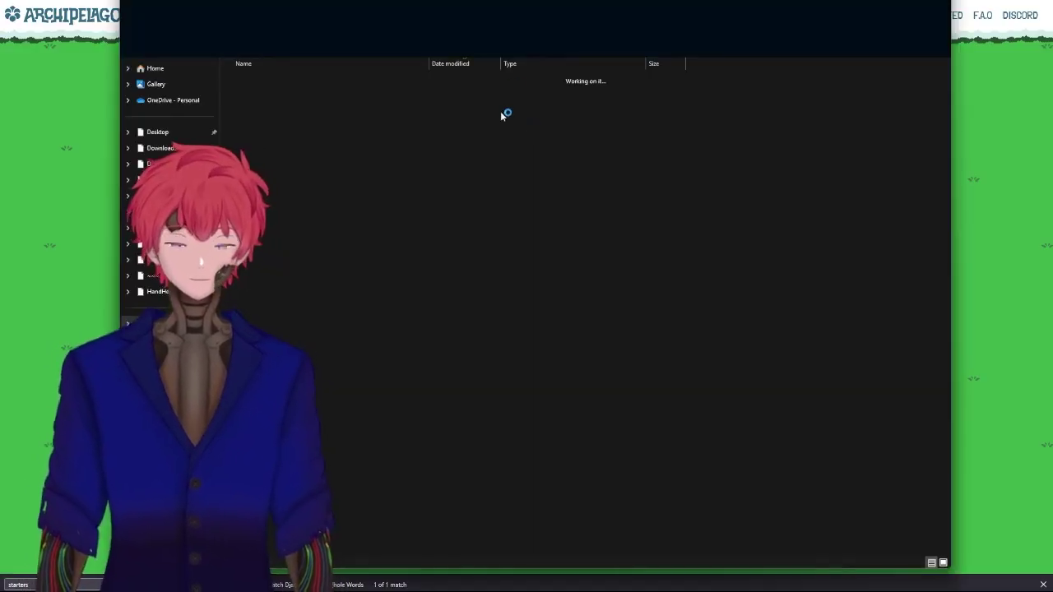
left_click_drag(546, 4, 779, 285)
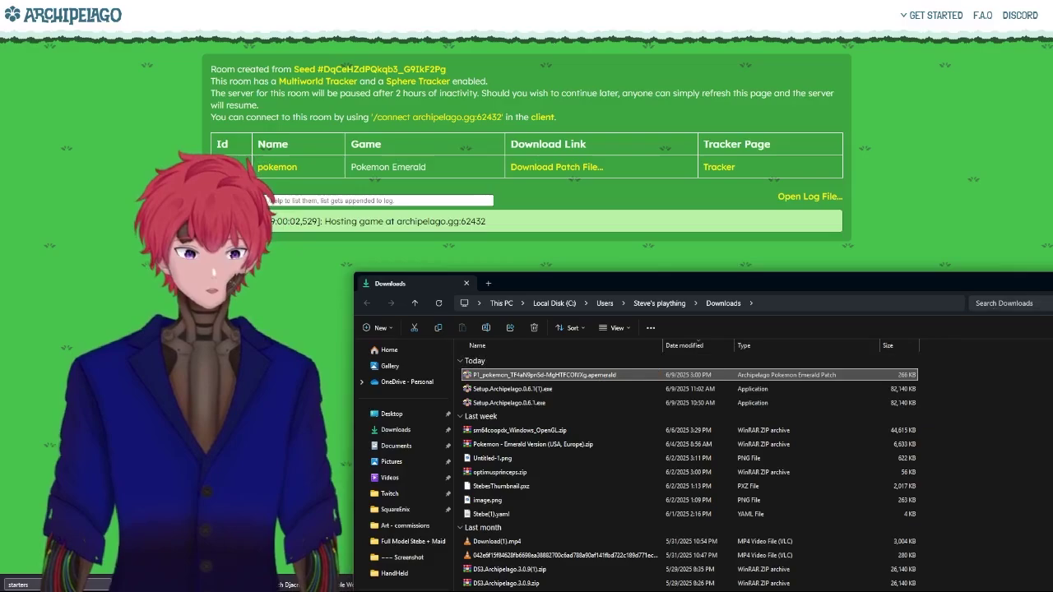
left_click_drag(1013, 285, 923, 285)
left_click(1017, 283)
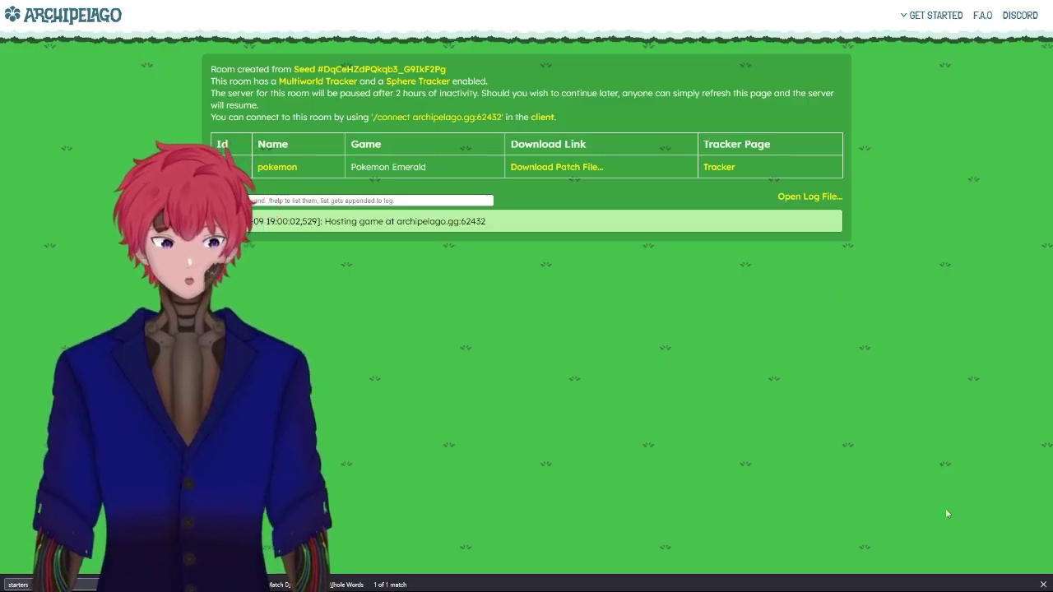
View the saved screenshot of the ROM file selection dialog at a larger zoom, and return to the room page
mouse_move(477, 590)
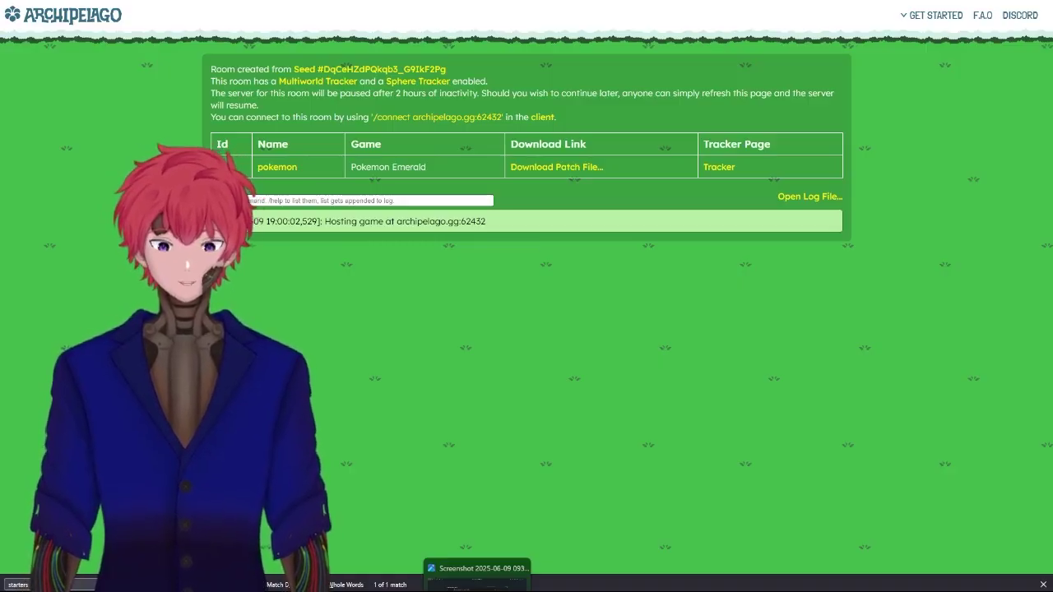
left_click(477, 582)
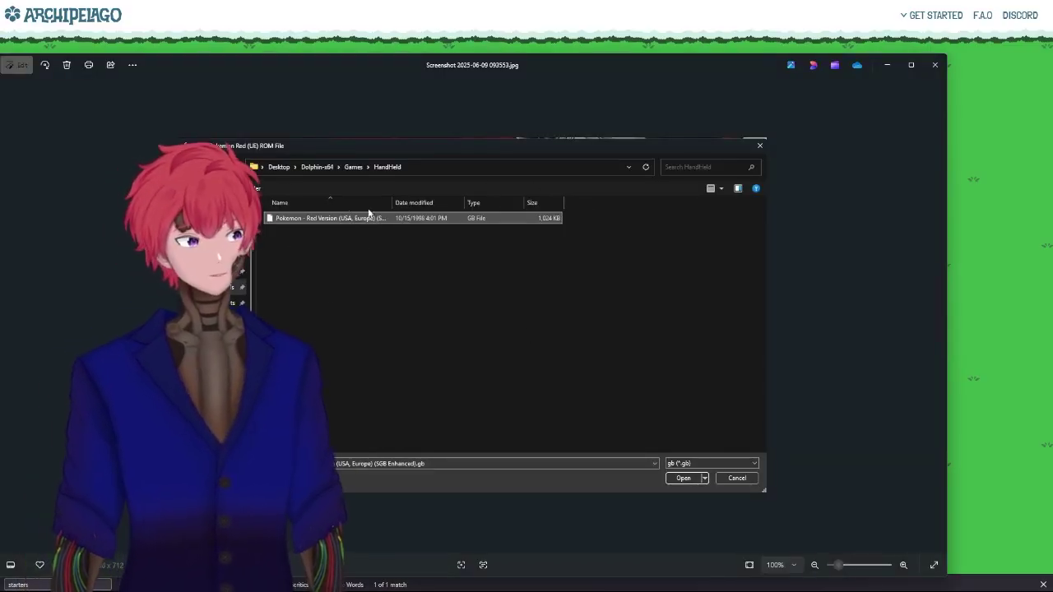
left_click(1, 51)
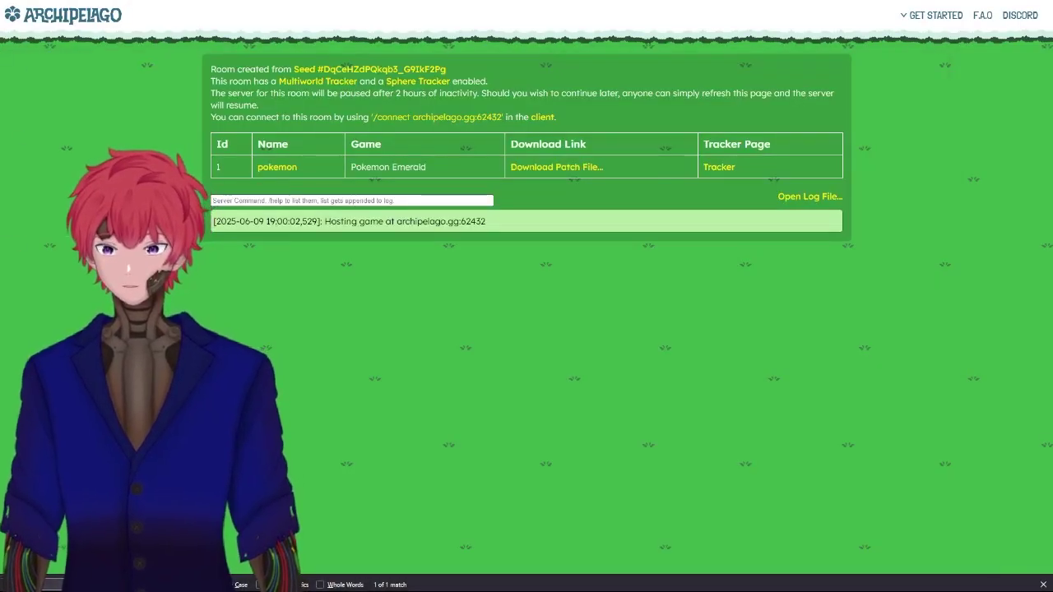
key("alt+Tab")
left_click_drag(414, 71, 625, 30)
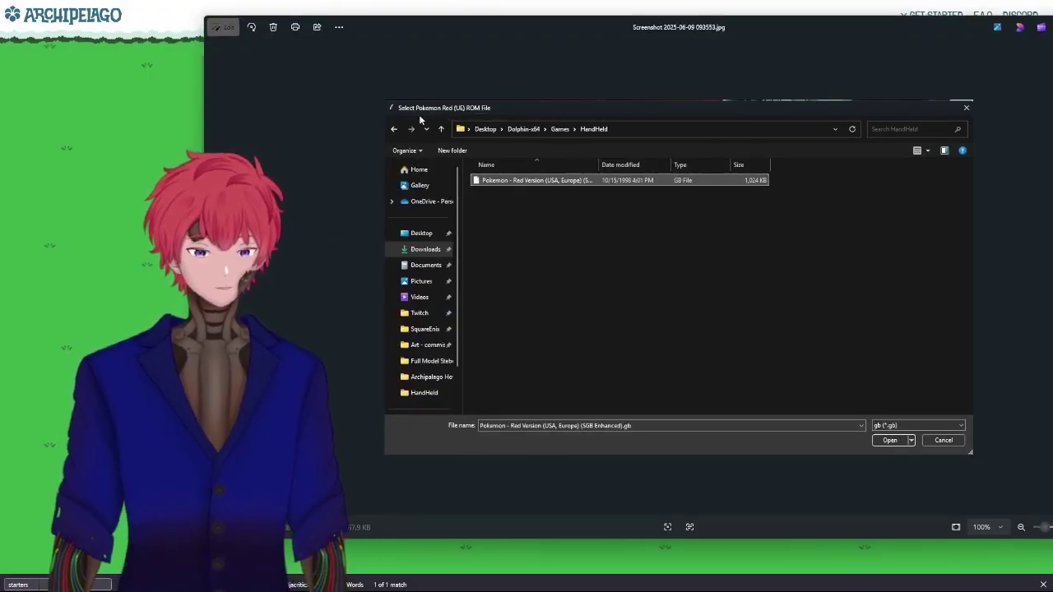
scroll(423, 115, "up", 4)
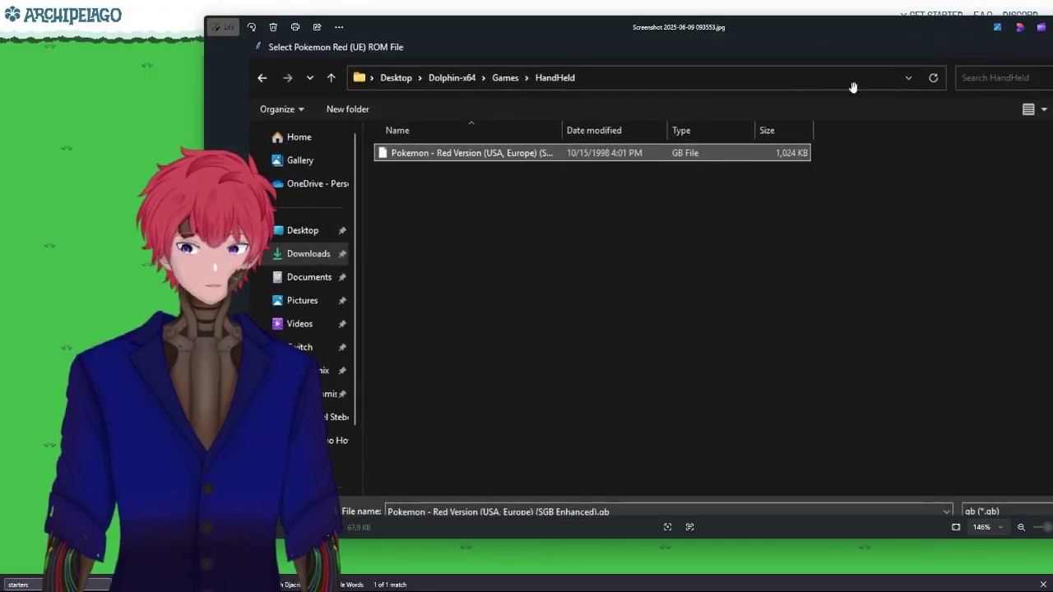
key("alt+Tab")
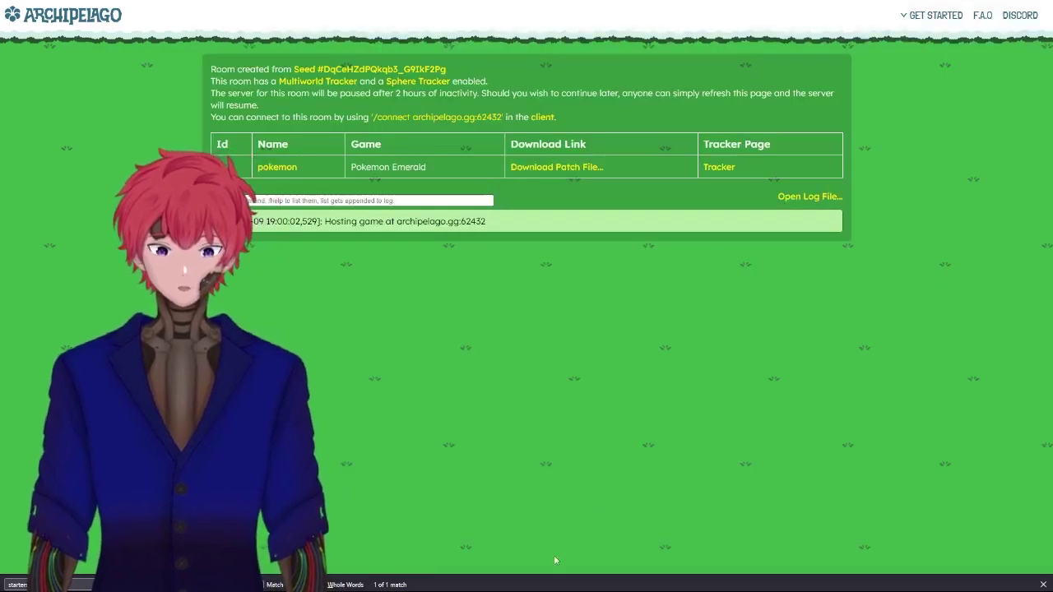
Bring up the emulator's exception message and dismiss it
mouse_move(475, 589)
left_click(510, 576)
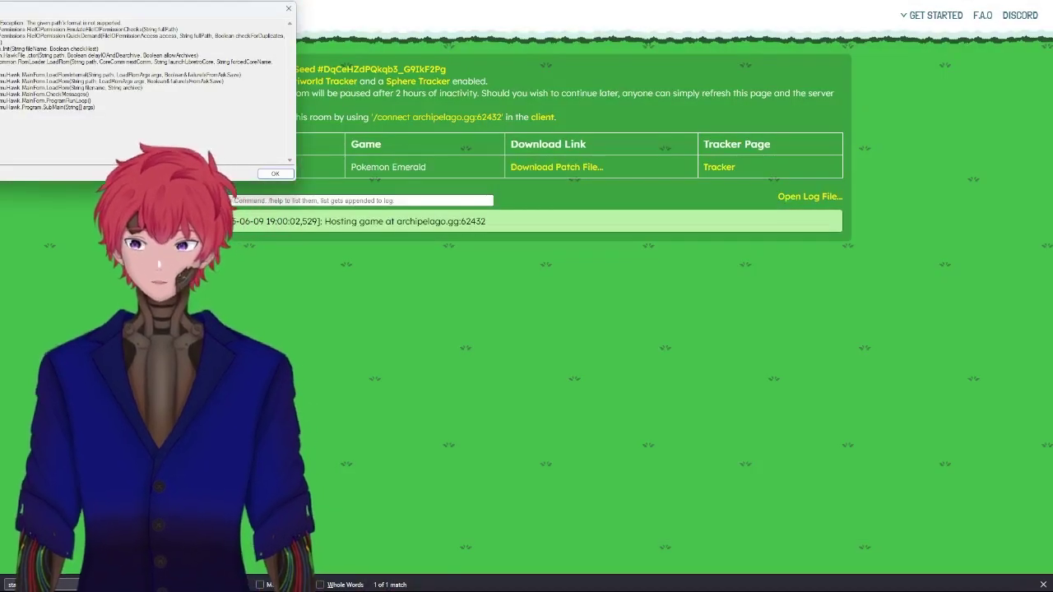
left_click(274, 173)
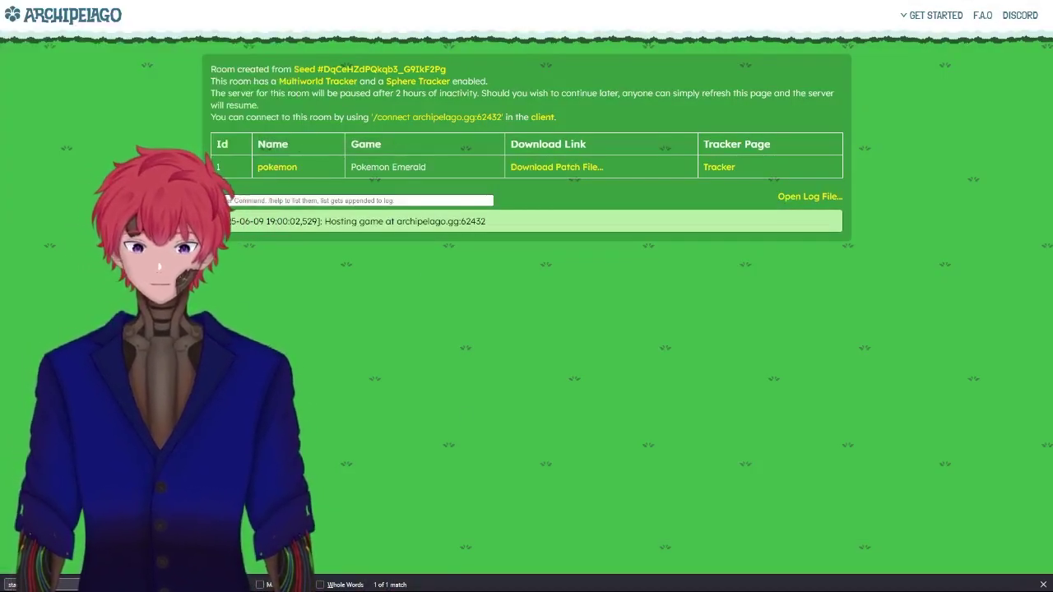
Bring up the Archipelago BizHawk Client, check the patched GBA file in Downloads, and arrange the client window beside the game
mouse_move(477, 588)
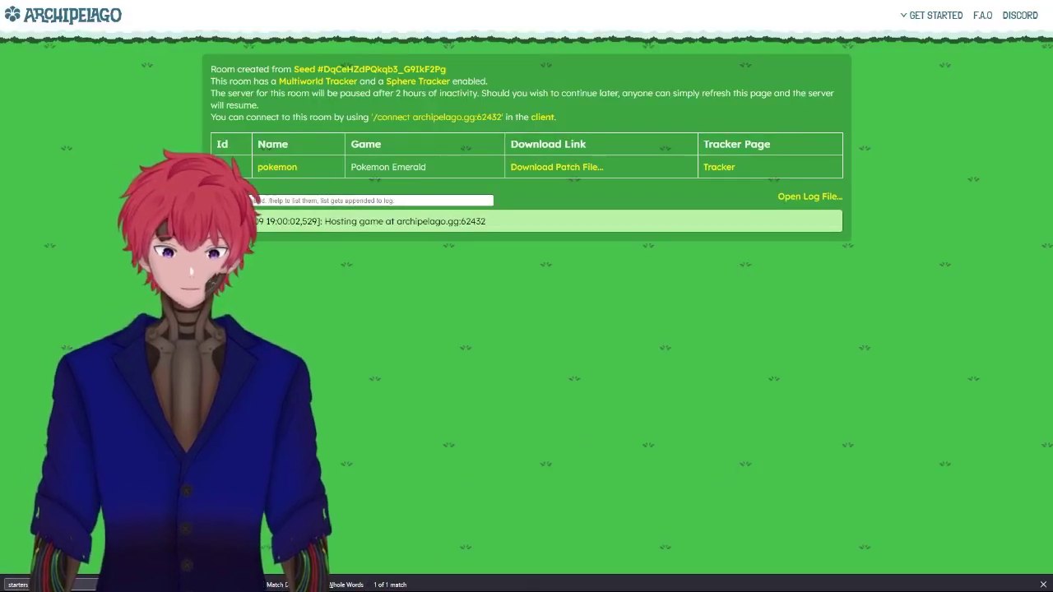
key("alt+Tab")
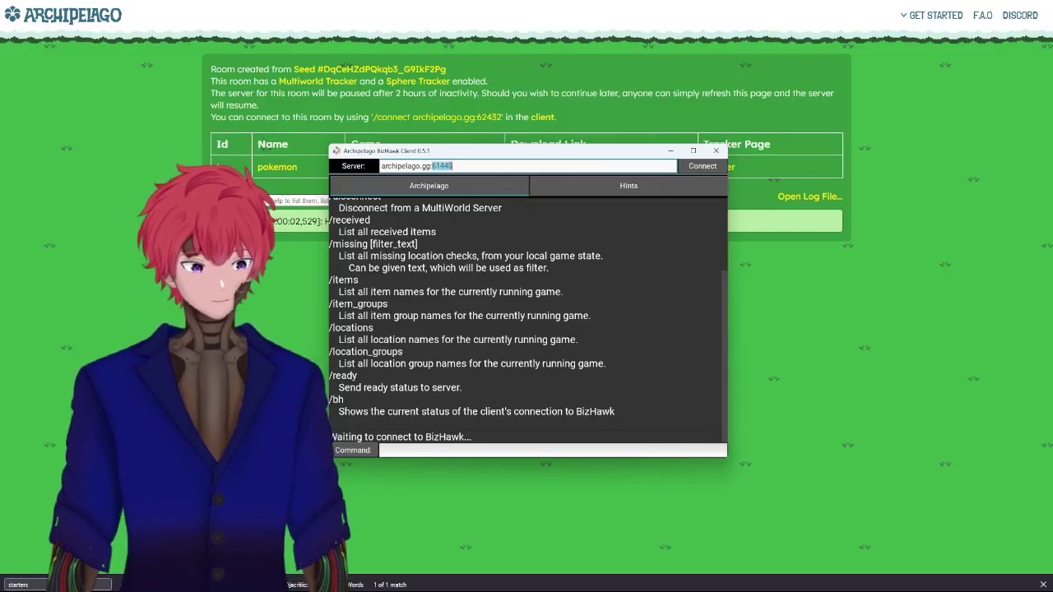
key("super+e")
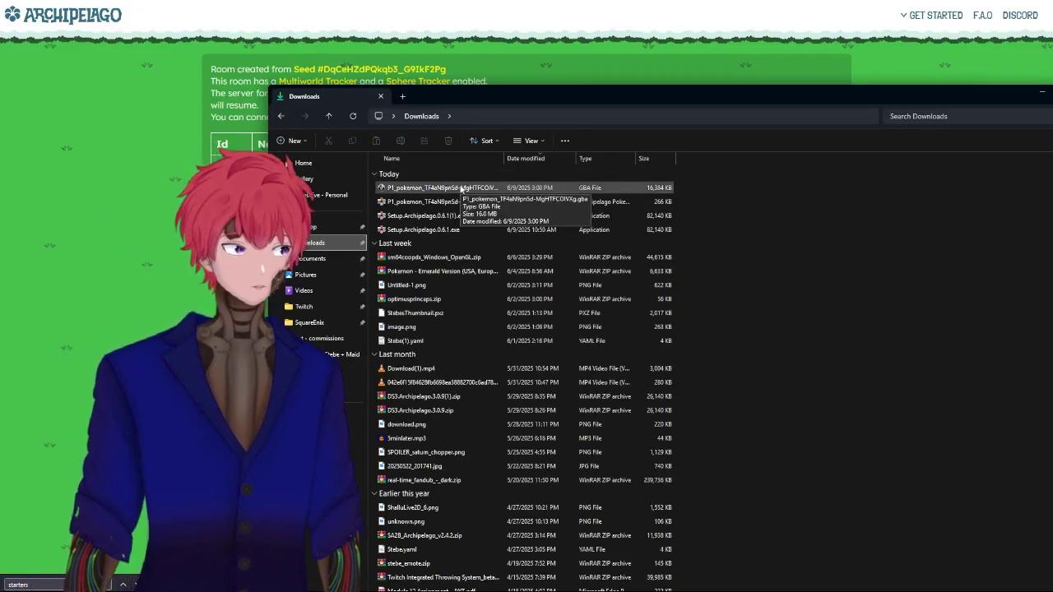
left_click(1042, 92)
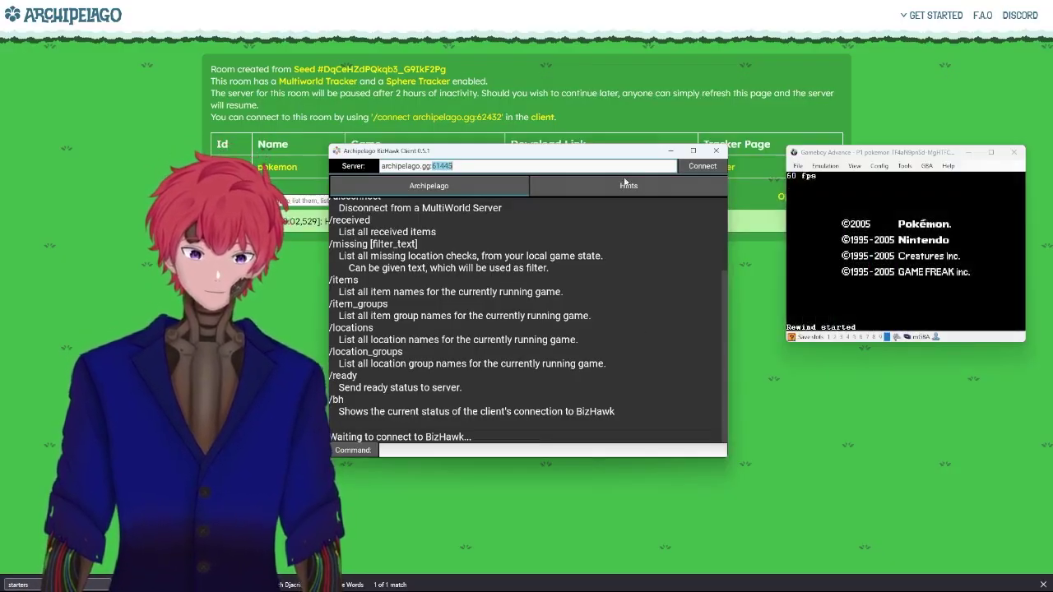
left_click_drag(585, 149, 440, 211)
left_click(854, 166)
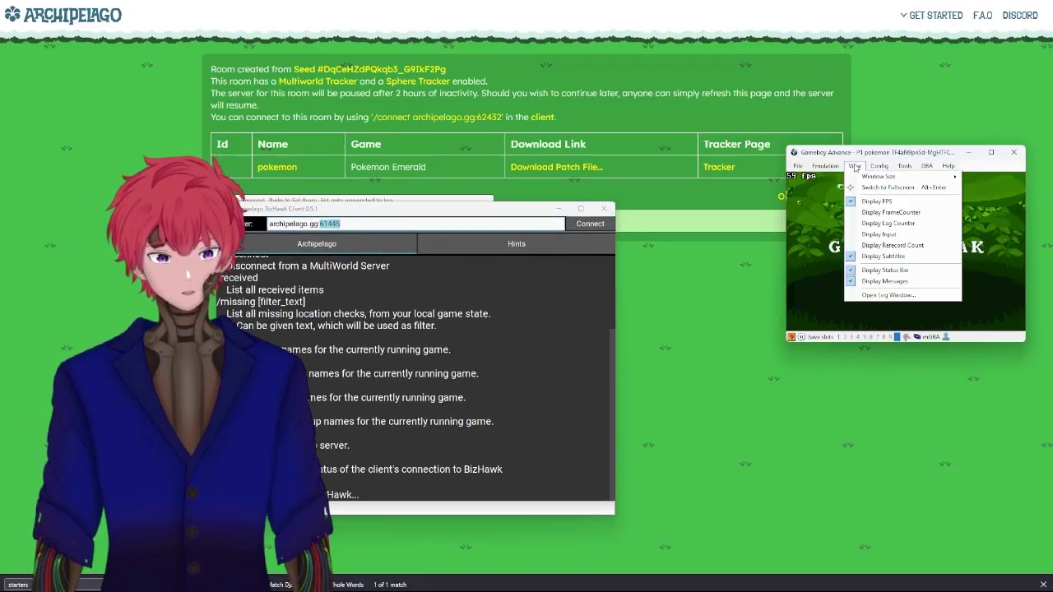
left_click(964, 181)
key("alt+Tab")
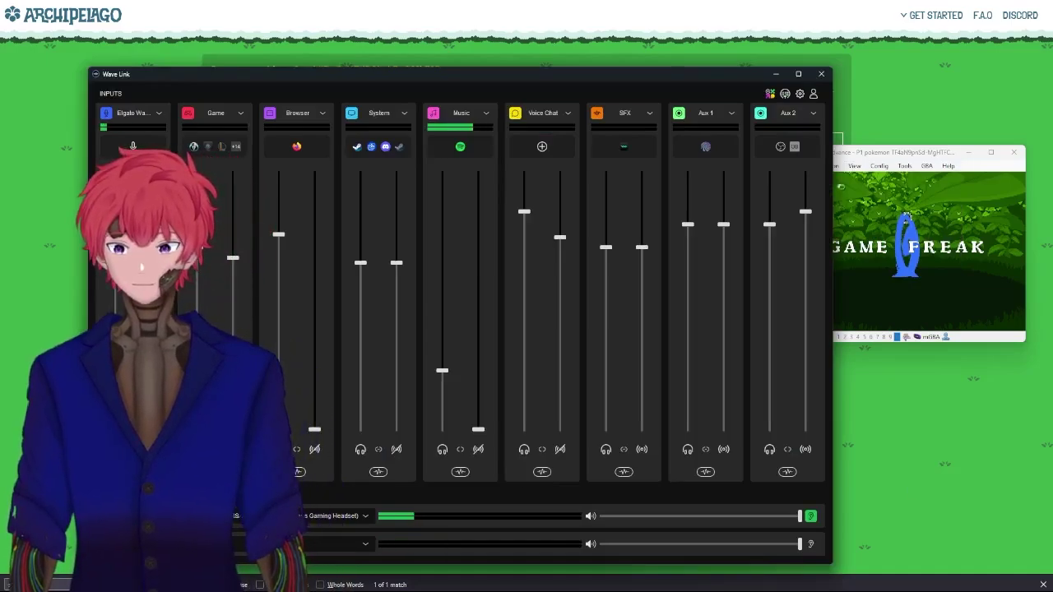
left_click(776, 74)
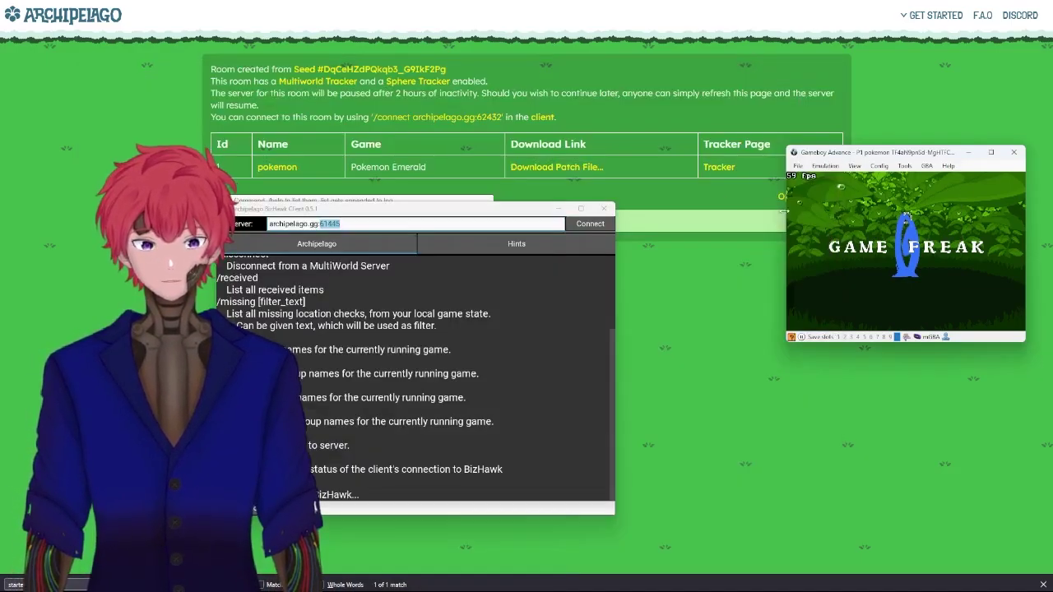
Connect the Archipelago BizHawk Client to archipelago.gg:62432 and move its window clear of the room page
left_click_drag(448, 210, 572, 217)
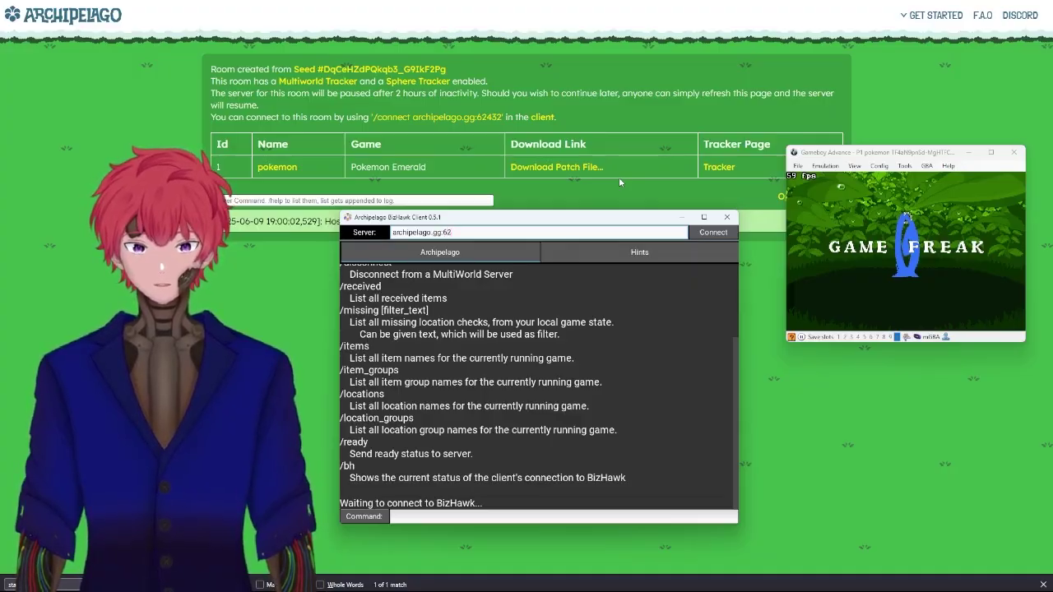
type("2")
key("Return")
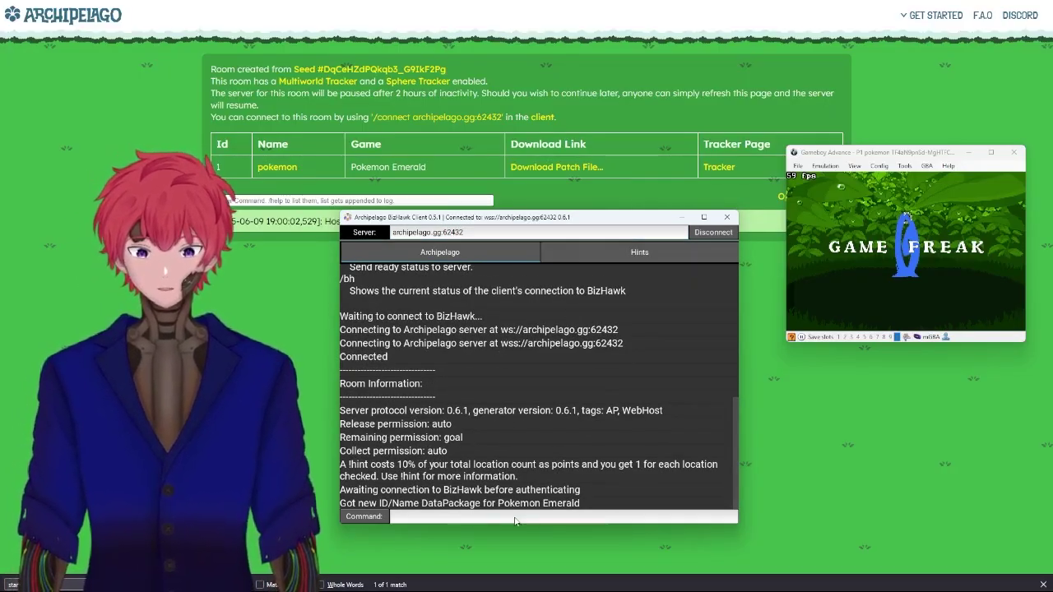
left_click_drag(581, 222, 238, 288)
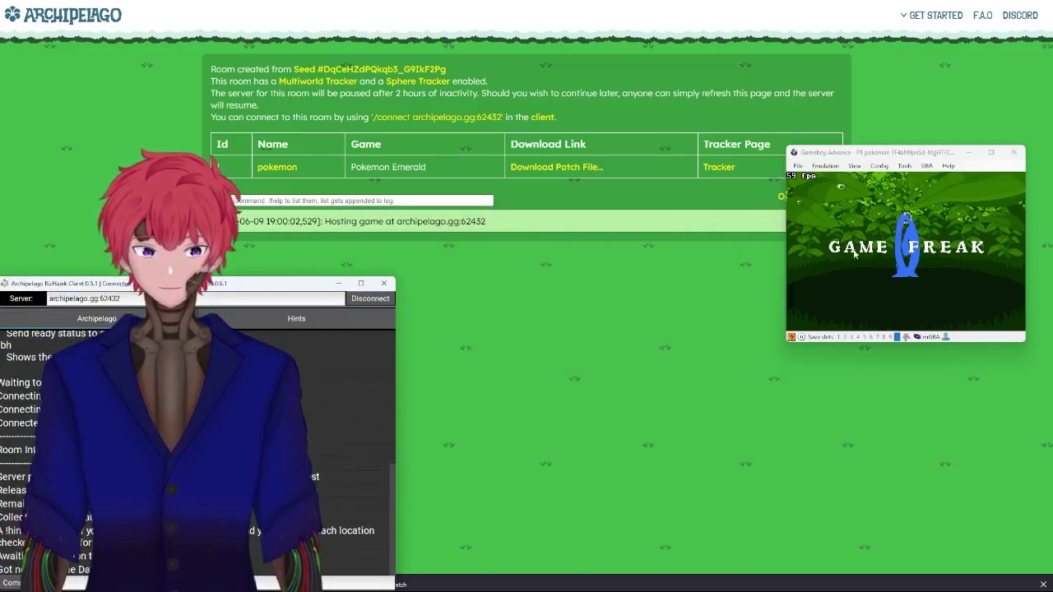
Start a new game in the emulated Pokémon Emerald
left_click(902, 166)
left_click(882, 147)
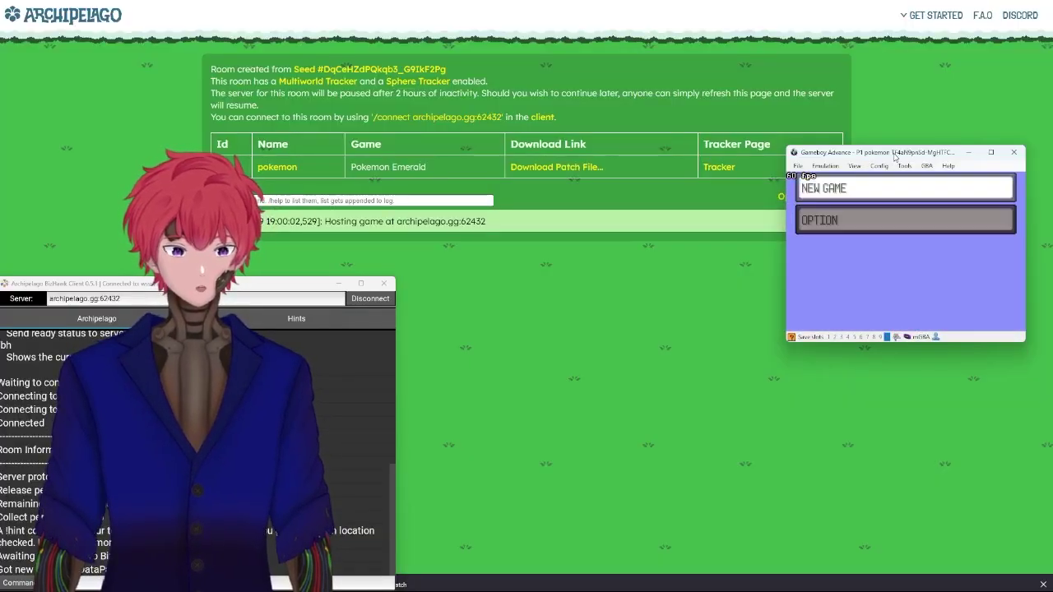
key("Down")
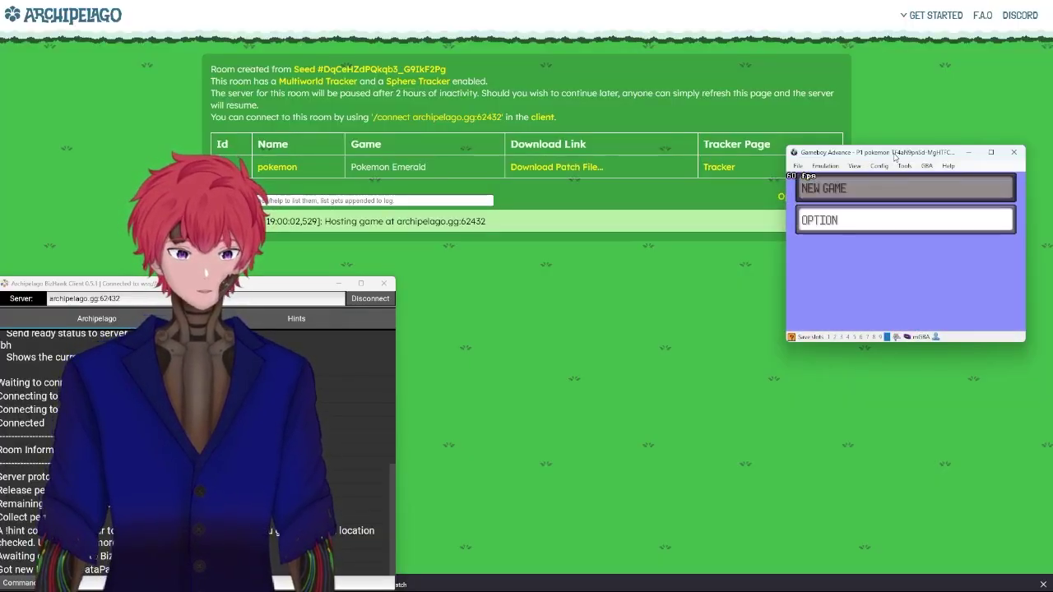
key("Up")
key("x")
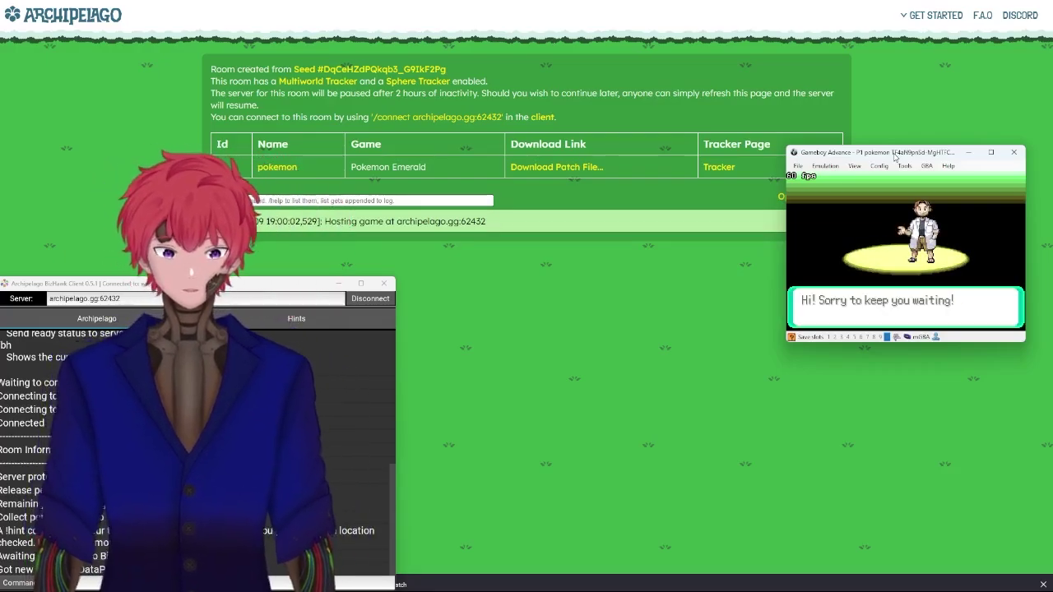
Advance through the professor's introduction dialogue up to the question about the player character
key("x")
key("x")
key("x")
key("x")
key("x")
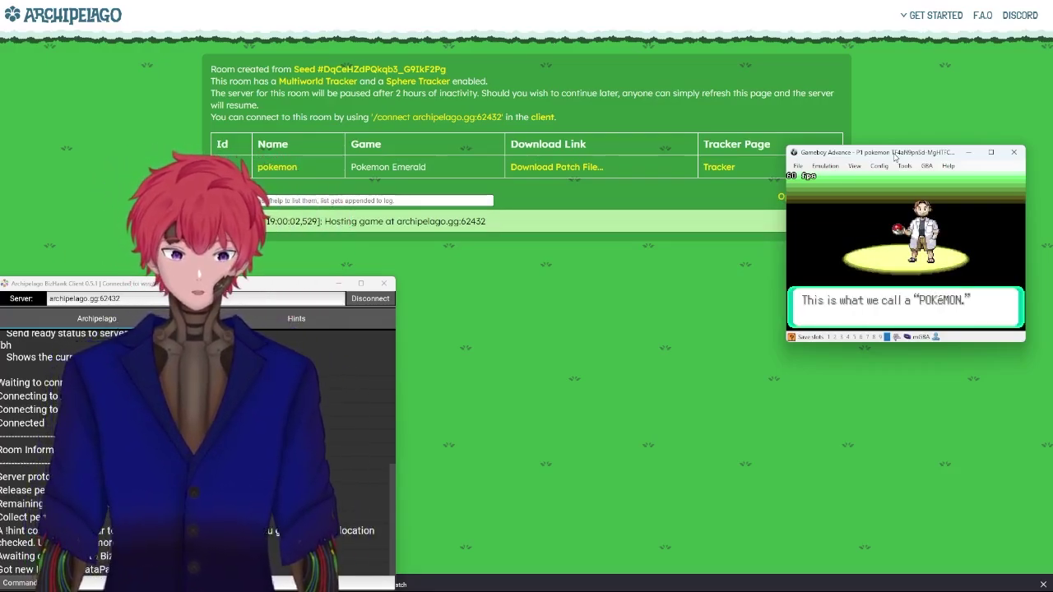
key("x")
key("x")
key("x")
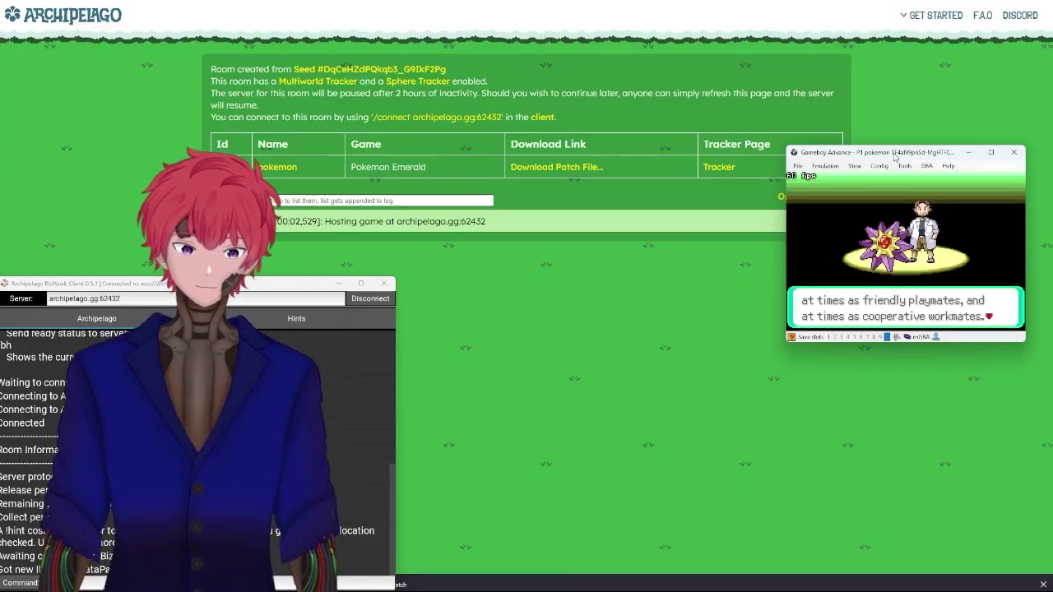
key("x")
key("x")
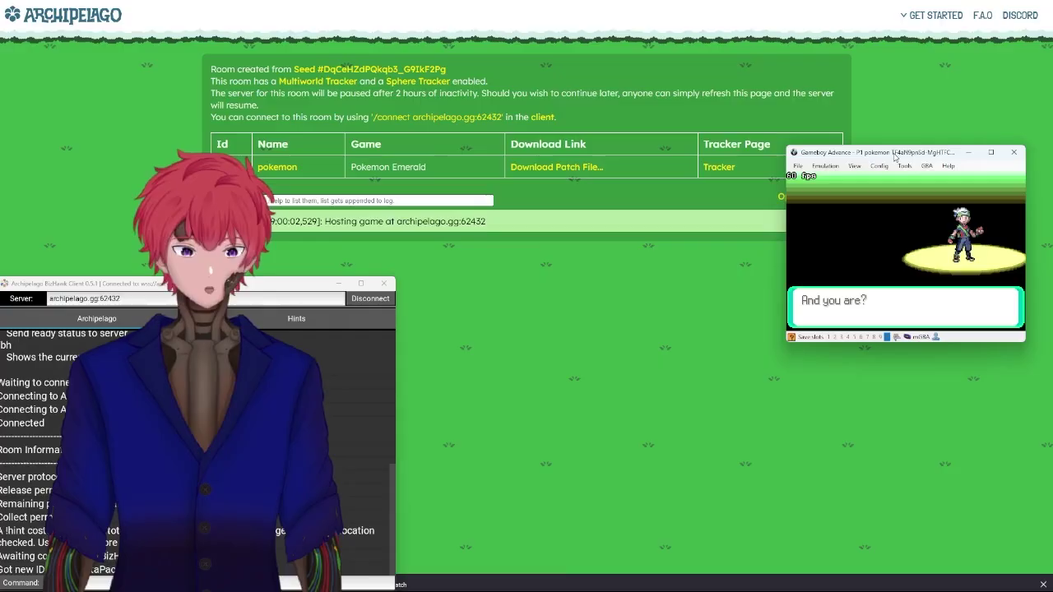
Choose the girl character, enter A as her name, and confirm it
key("Down")
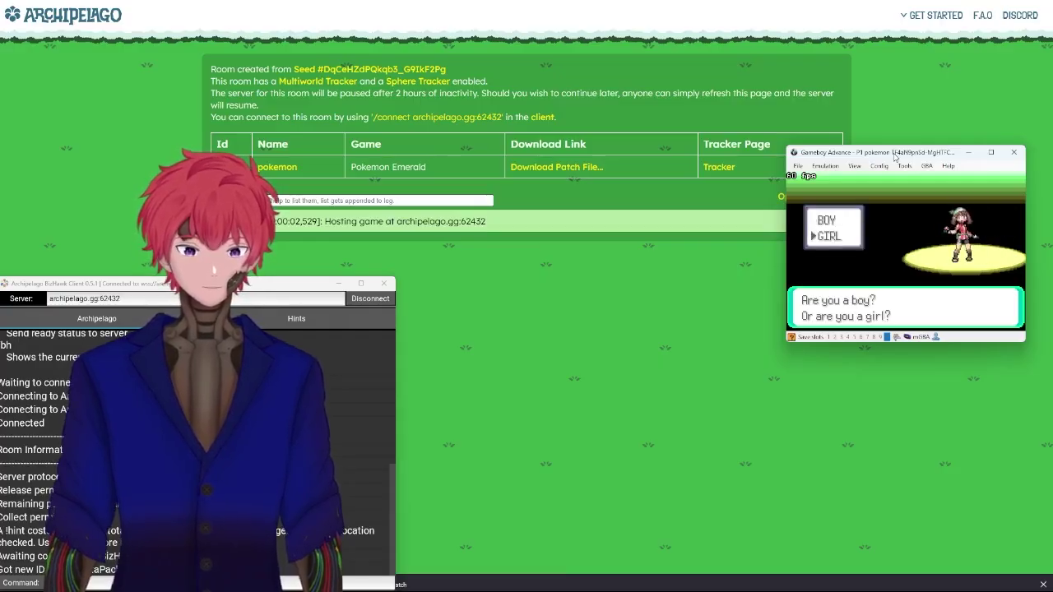
key("x")
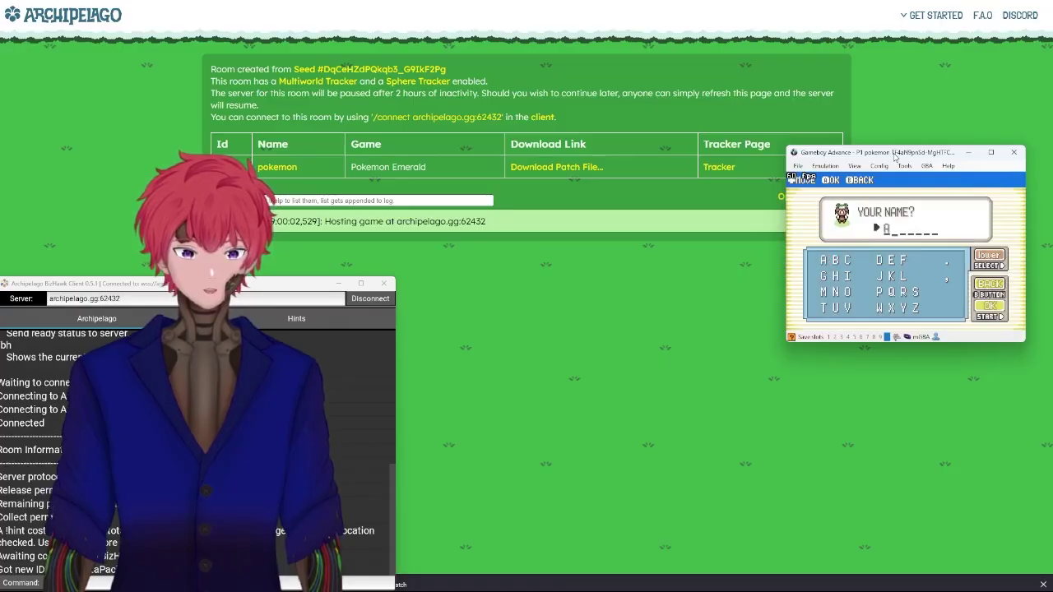
key("Return")
key("x")
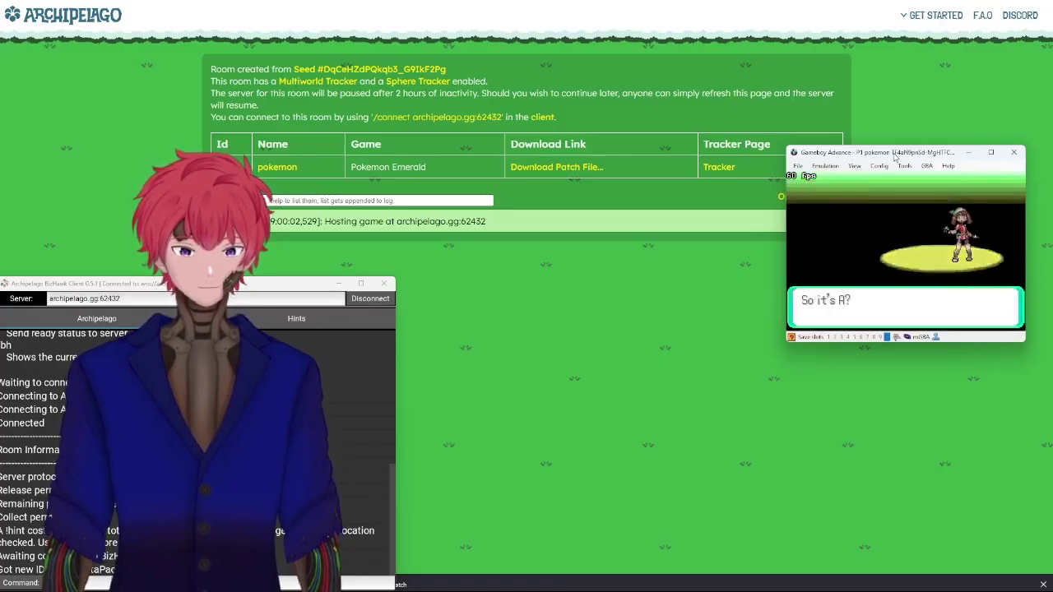
key("x")
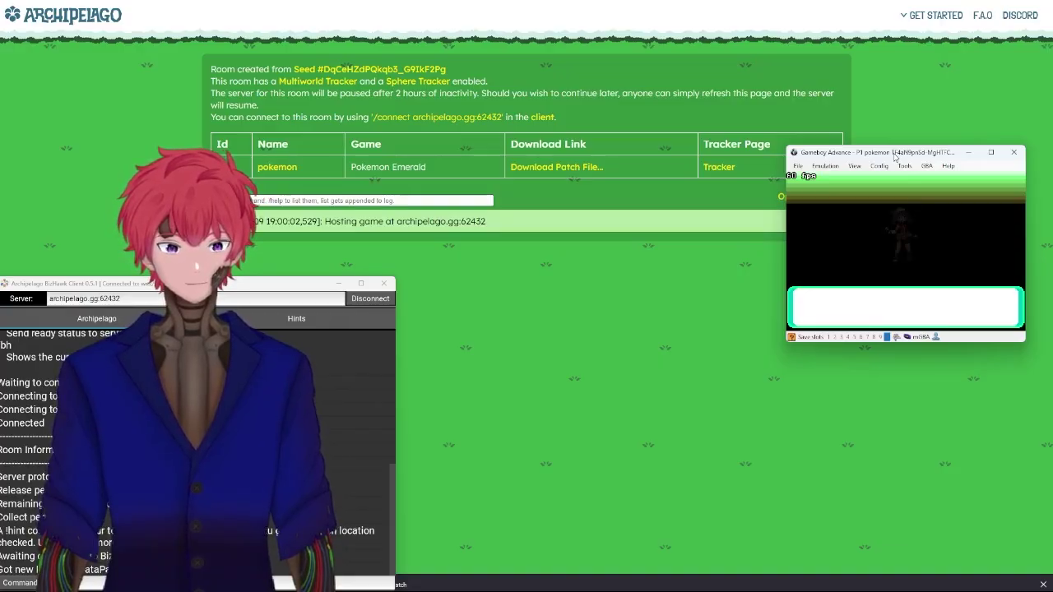
Advance through the rest of the introduction until the character is in the moving truck
key("x")
key("x")
key("x")
key("x")
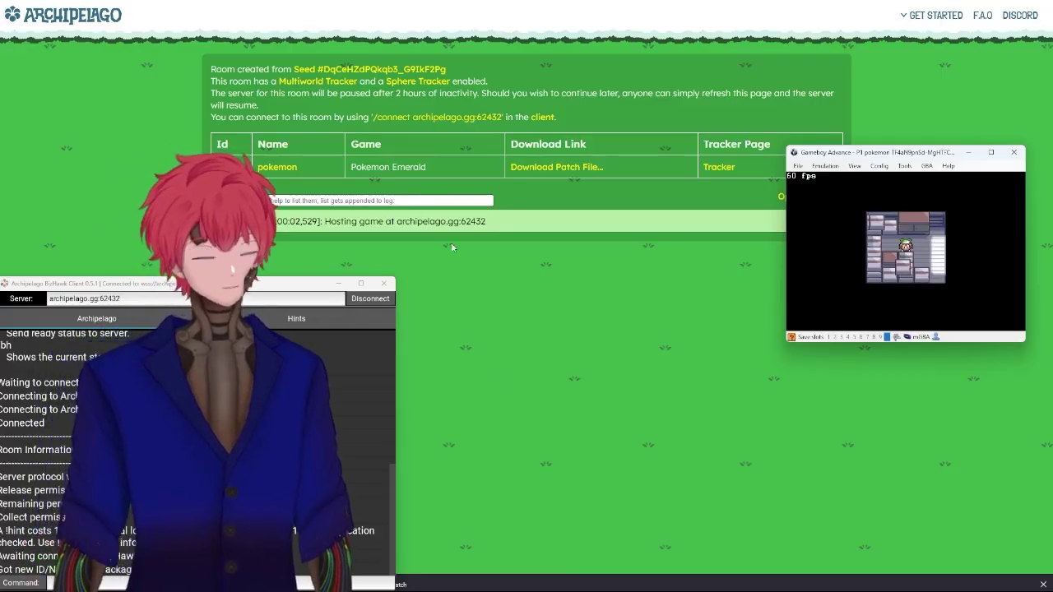
From the Archipelago Launcher, browse to the program files and open the data\lua folder
left_click(477, 584)
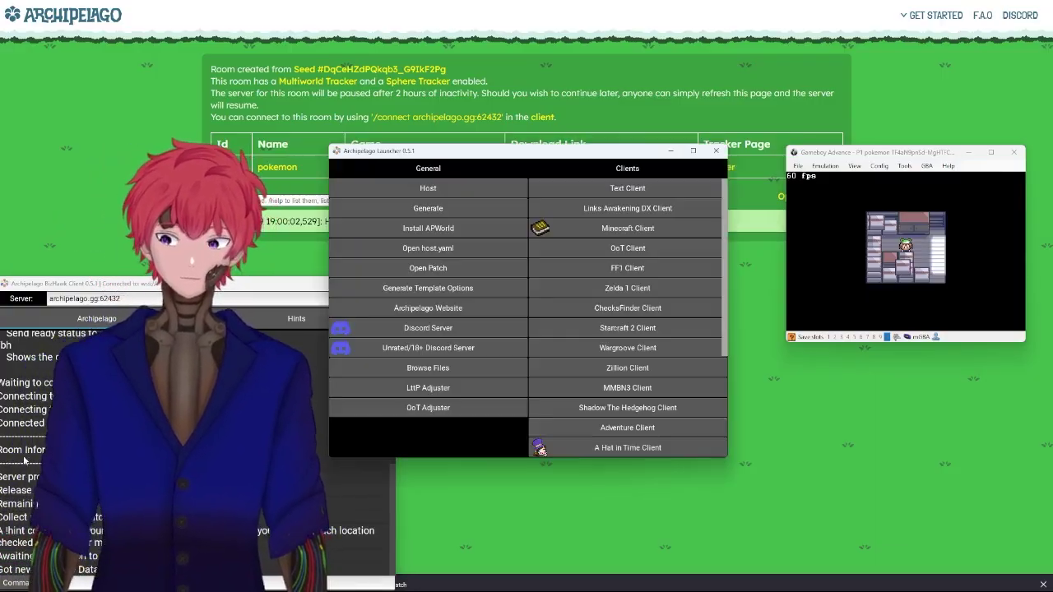
left_click(428, 368)
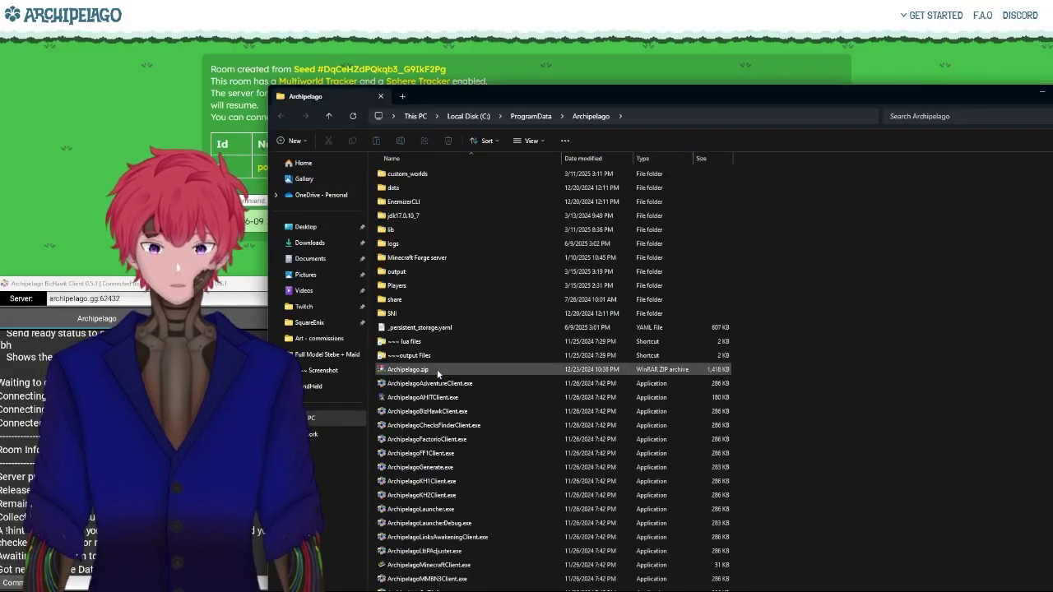
left_click_drag(466, 96, 286, 59)
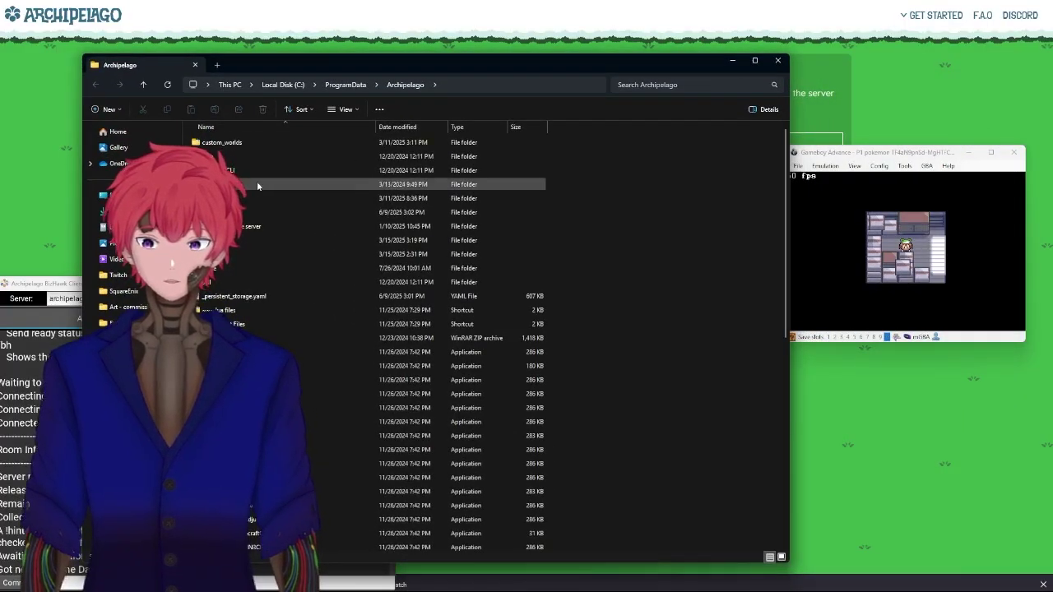
double_click(262, 157)
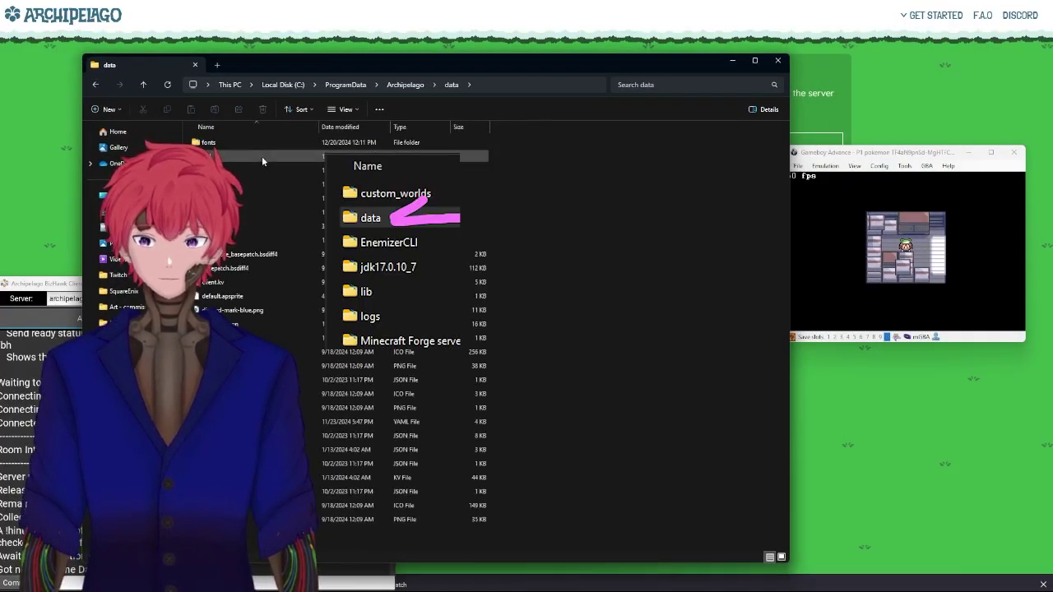
double_click(248, 212)
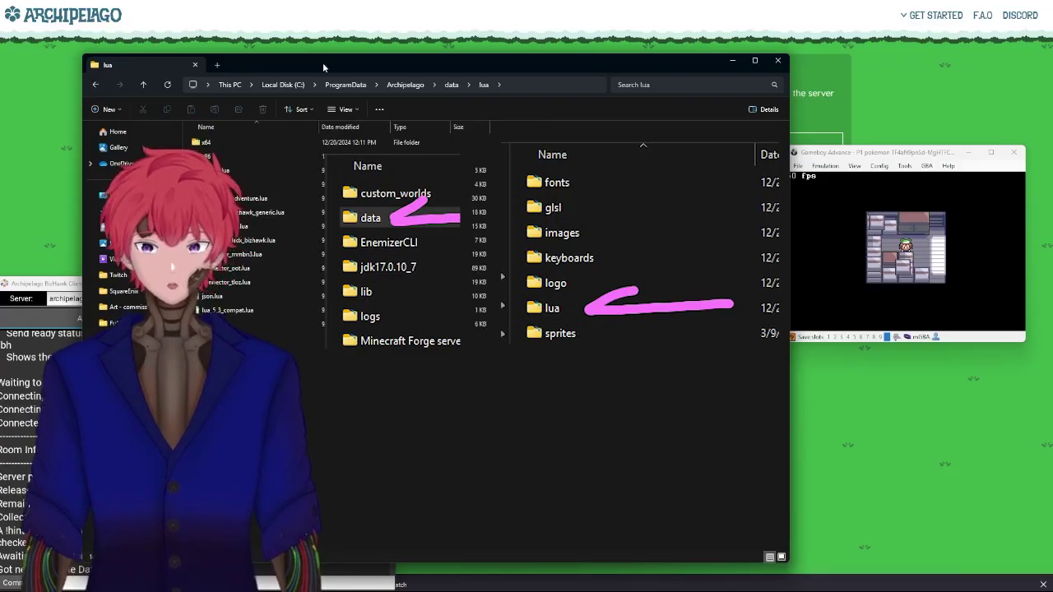
Load connector_bizhawk_generic.lua from the lua folder into the running emulator
left_click_drag(322, 62, 355, 58)
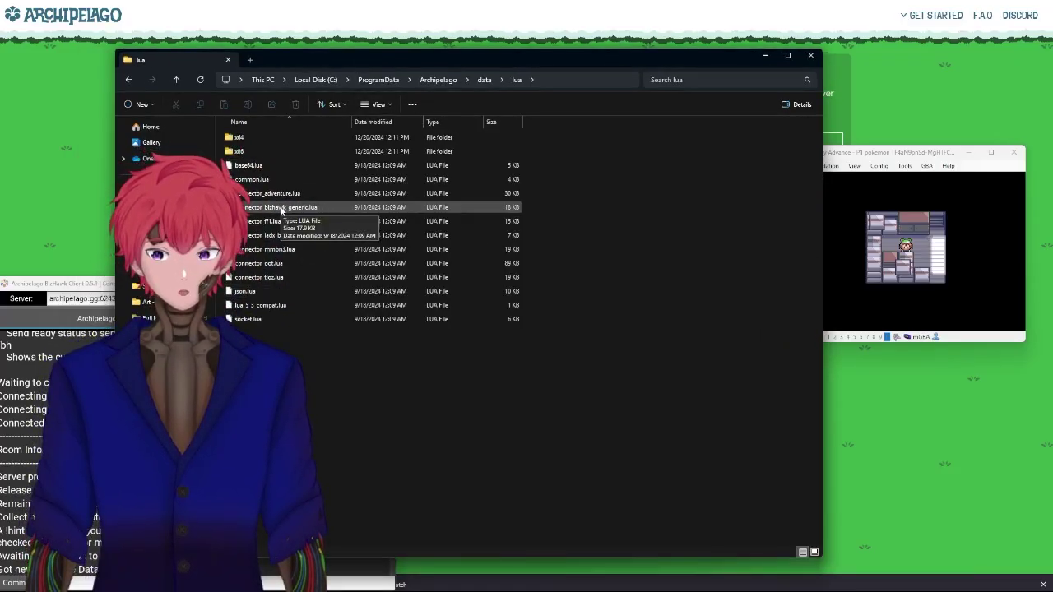
left_click(283, 210)
left_click_drag(962, 214, 950, 223)
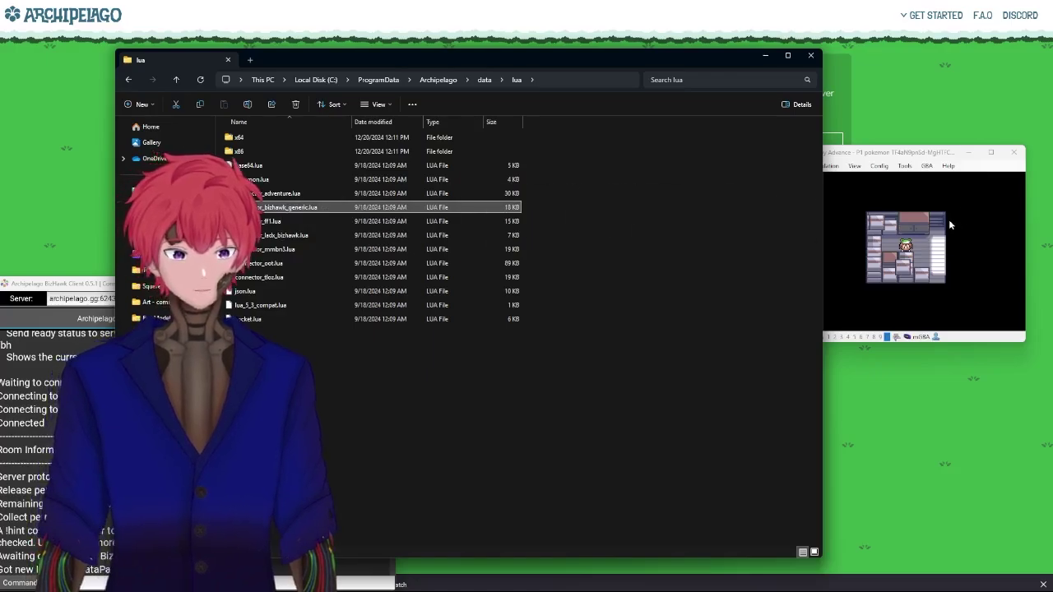
Minimize the lua folder and launcher windows, and arrange the Lua Console and BizHawk Client so both are in view
left_click(764, 58)
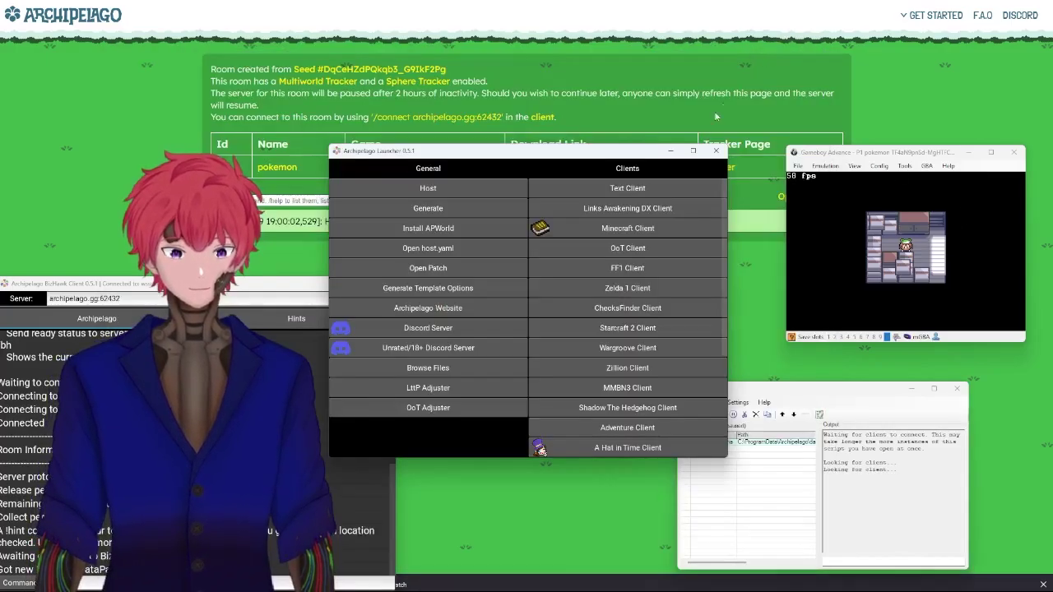
left_click(670, 151)
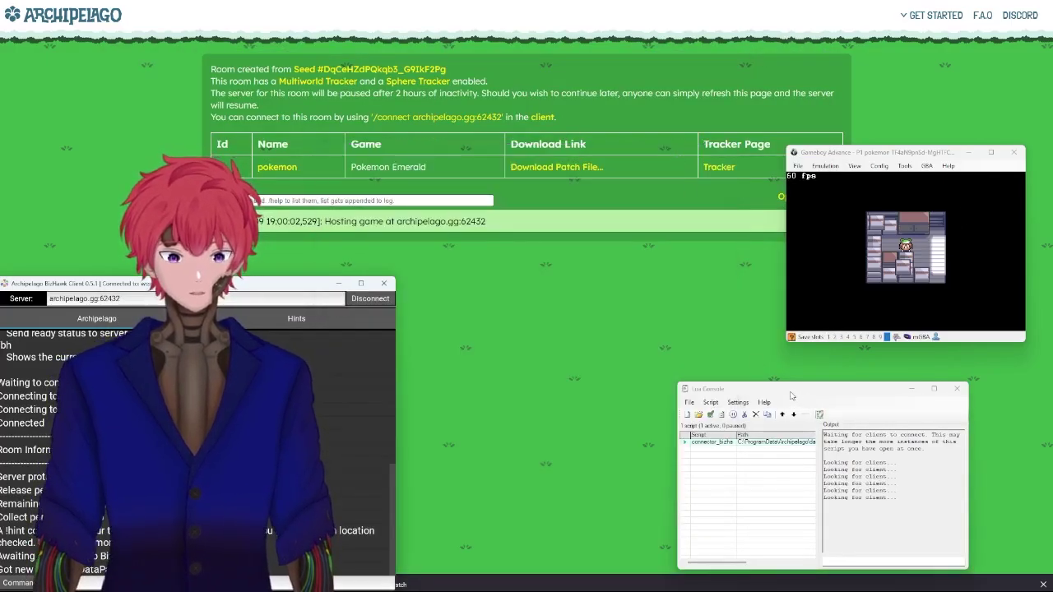
left_click_drag(782, 390, 662, 361)
left_click_drag(305, 288, 333, 276)
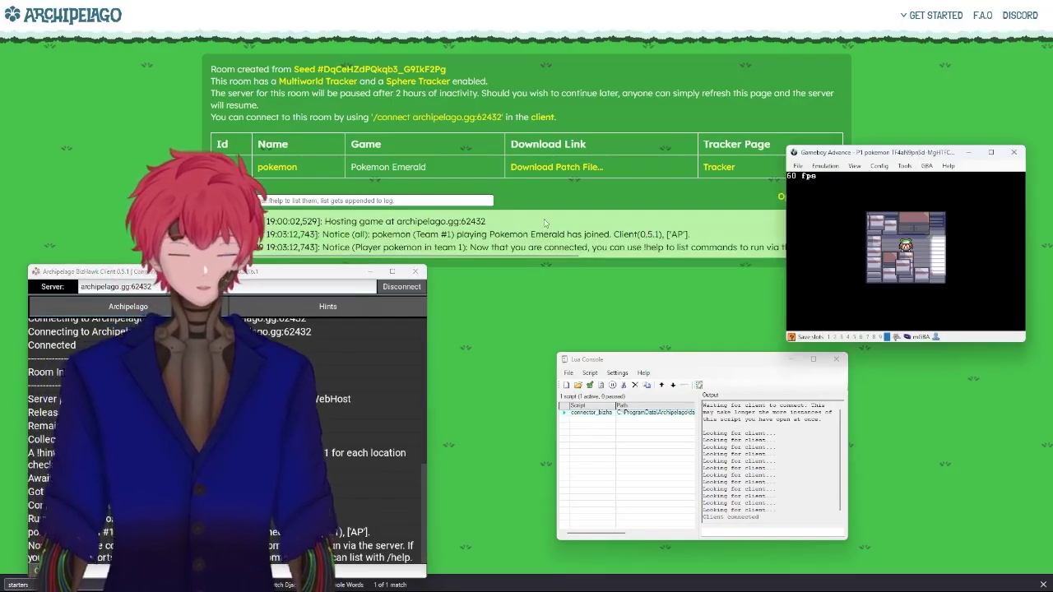
Check the bag from the in-game menu, close the menu, and walk out of the moving truck
key("Return")
key("x")
key("x")
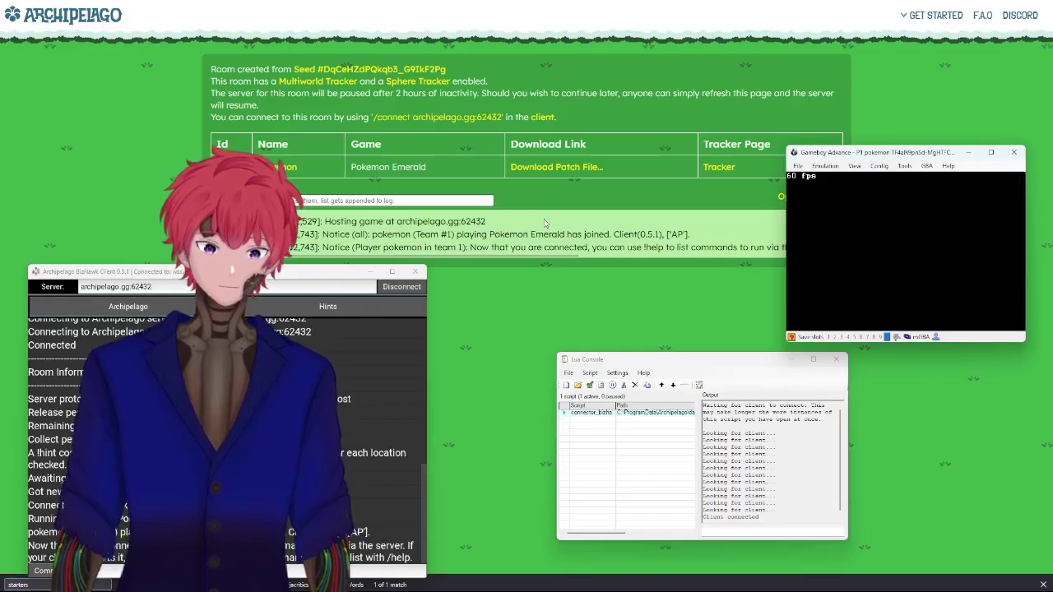
key("z")
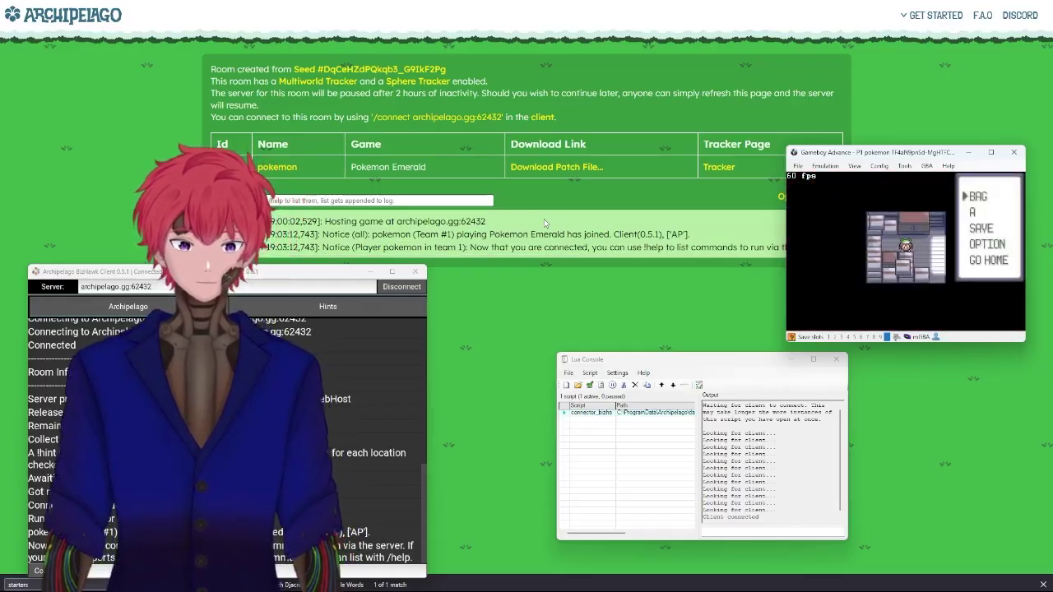
key("z")
key("Right")
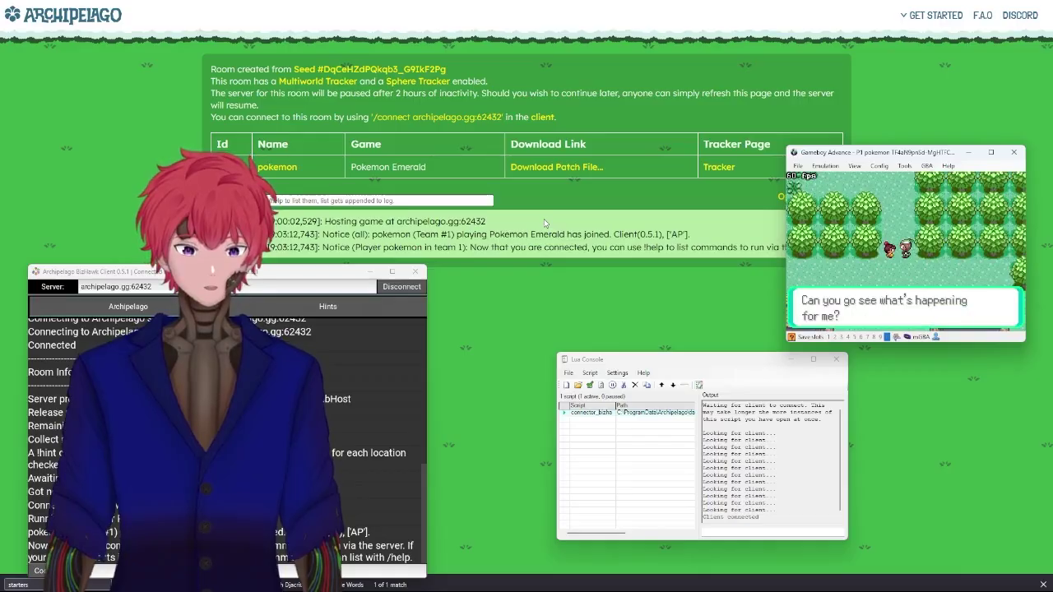
Advance the dialogue, go to Prof. Birch's bag, and preview the starter Pokémon without accepting one
key("x")
key("Up")
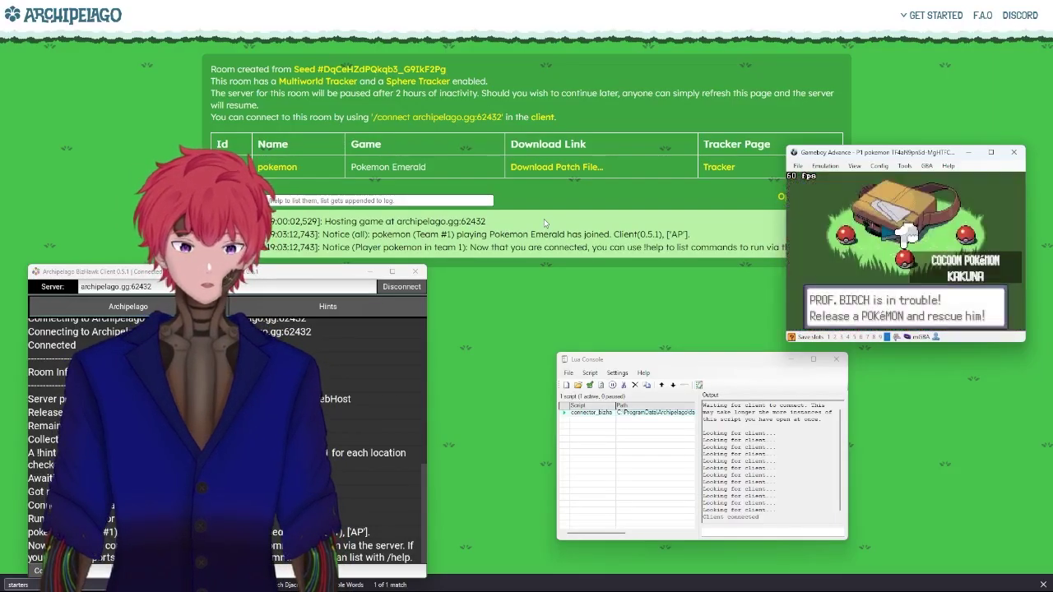
key("x")
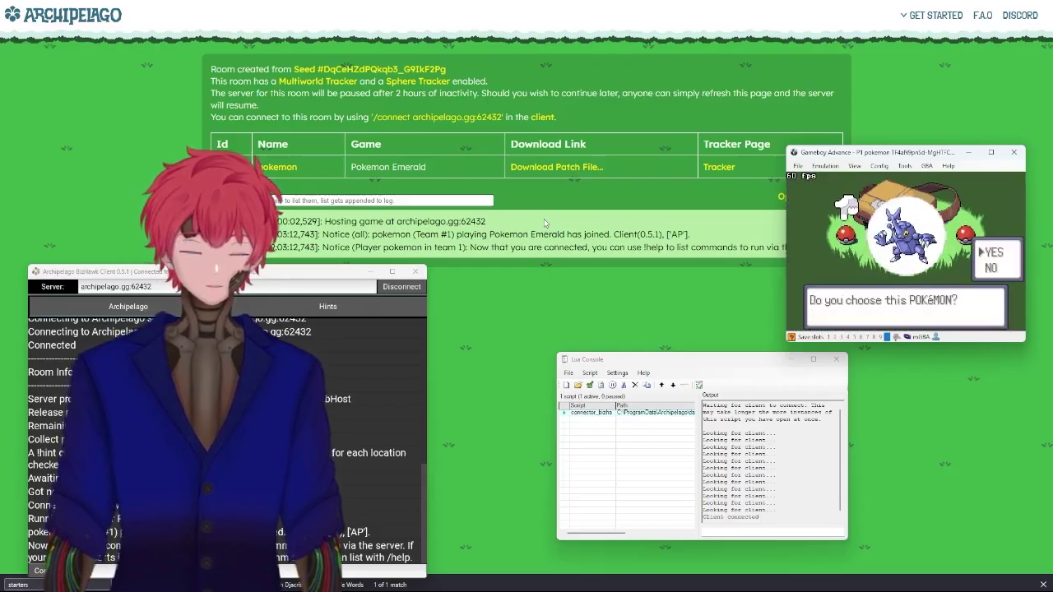
key("Down")
key("x")
key("Right")
key("x")
key("z")
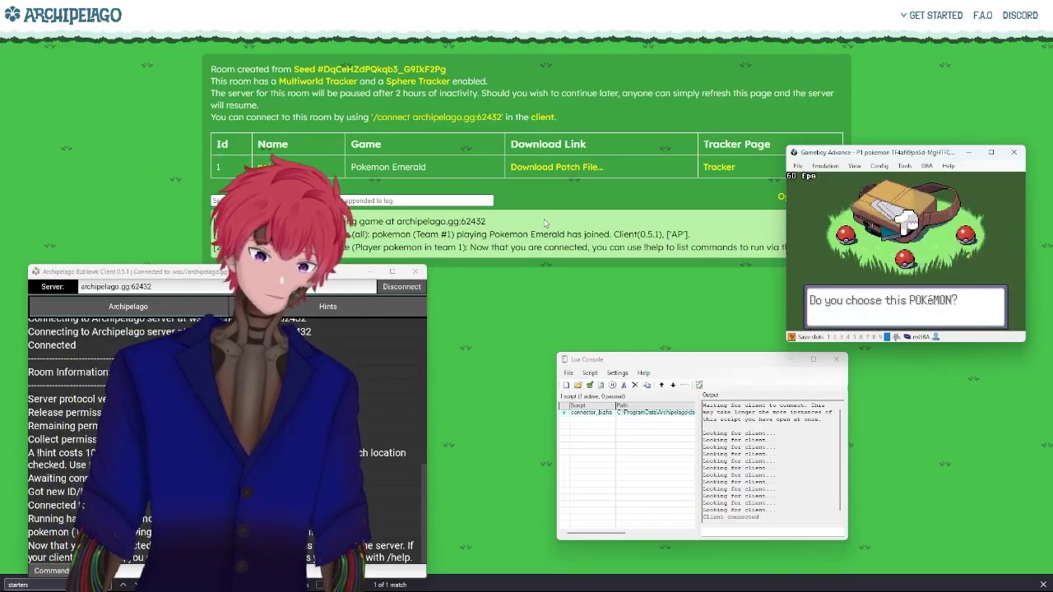
Choose Cloyster as the starter and advance into the battle against the wild Zigzagoon
key("Right")
key("x")
key("z")
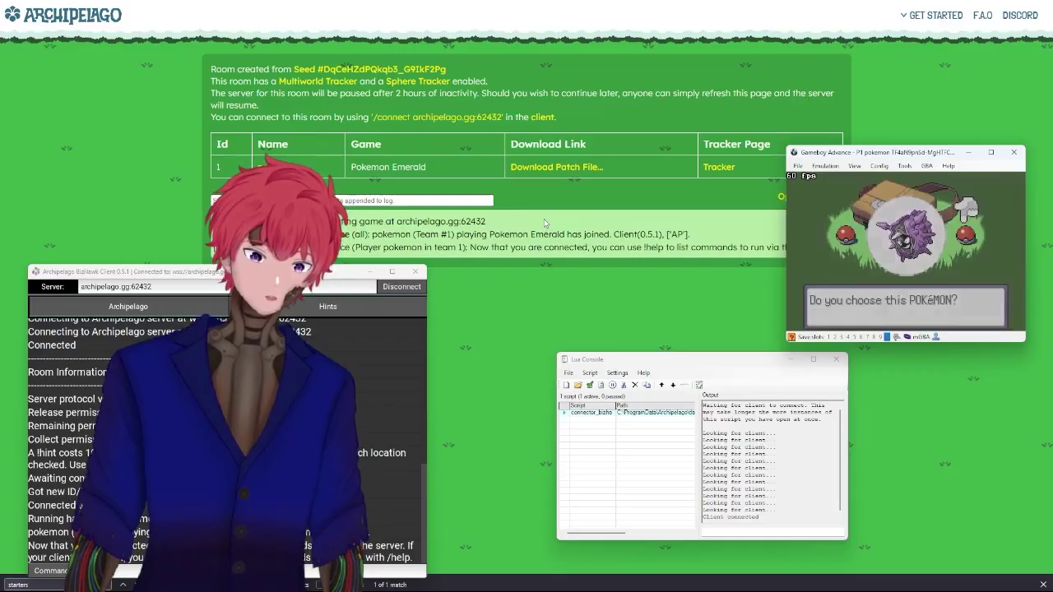
key("x")
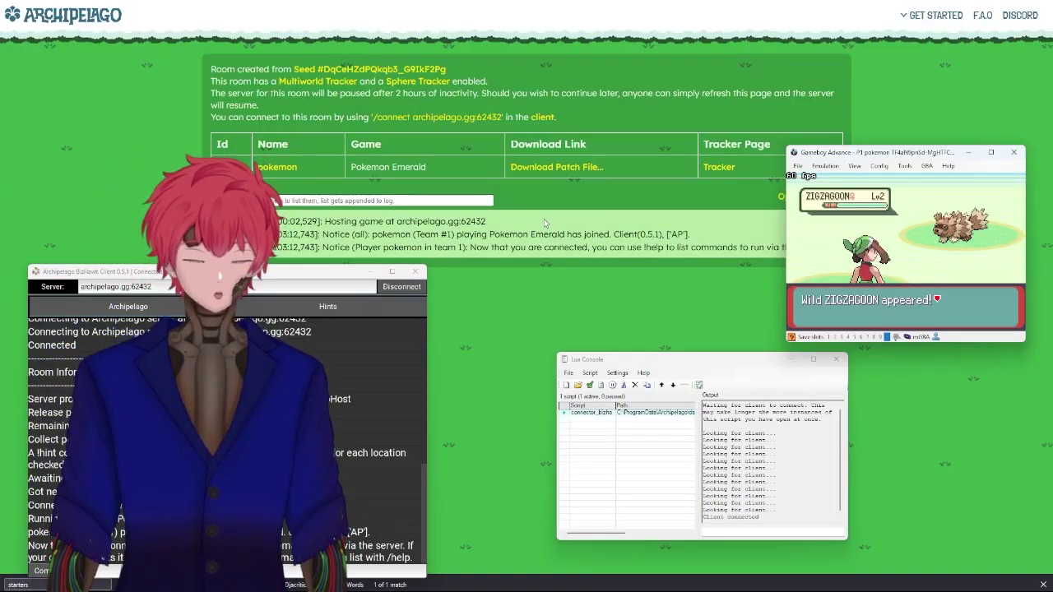
key("x")
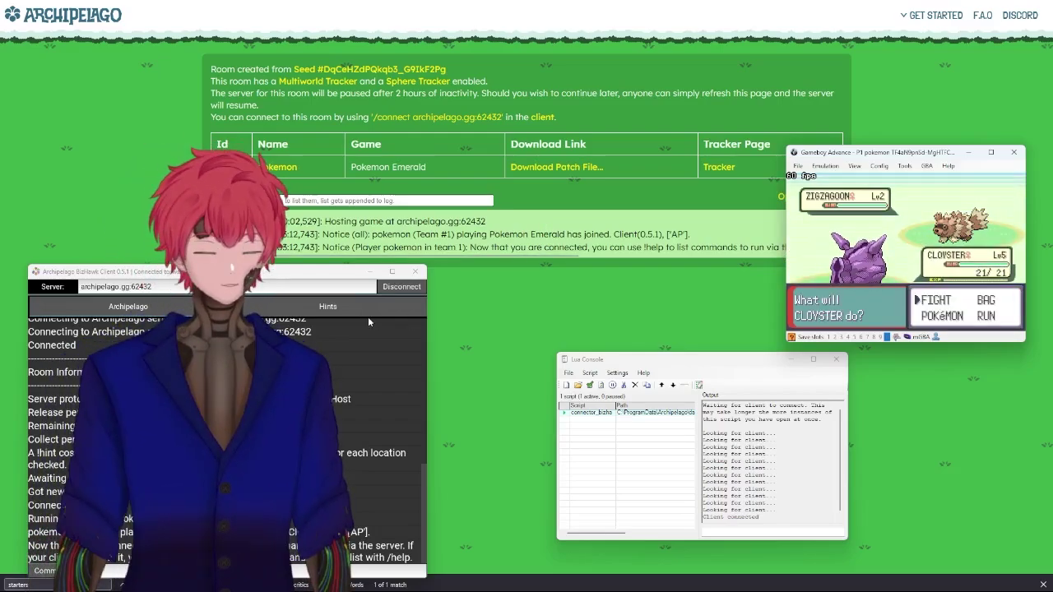
Close the Pokémon Emerald emulator and the Archipelago BizHawk Client
left_click(1014, 152)
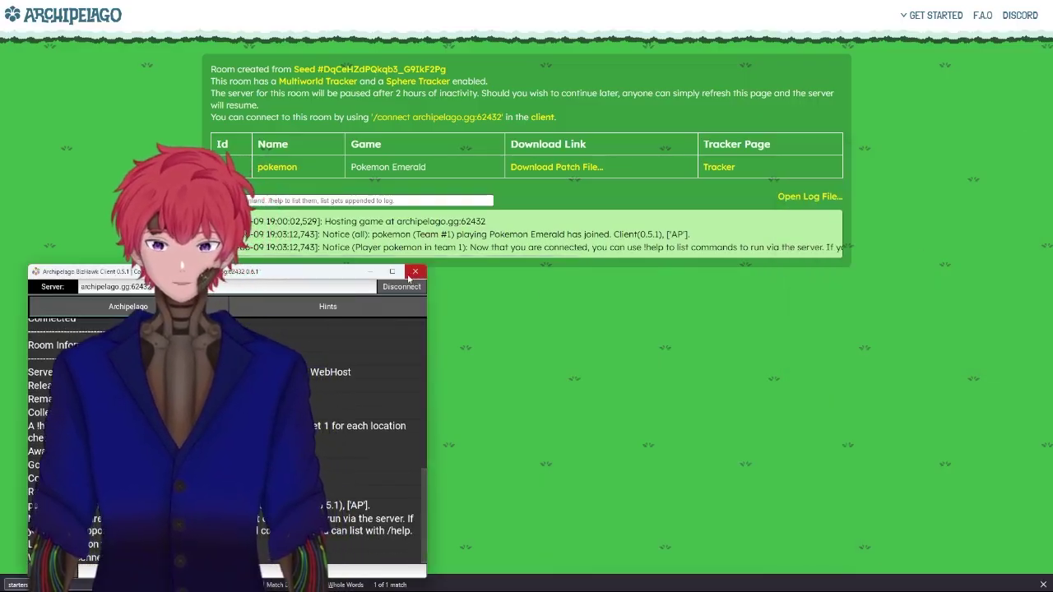
left_click(437, 200)
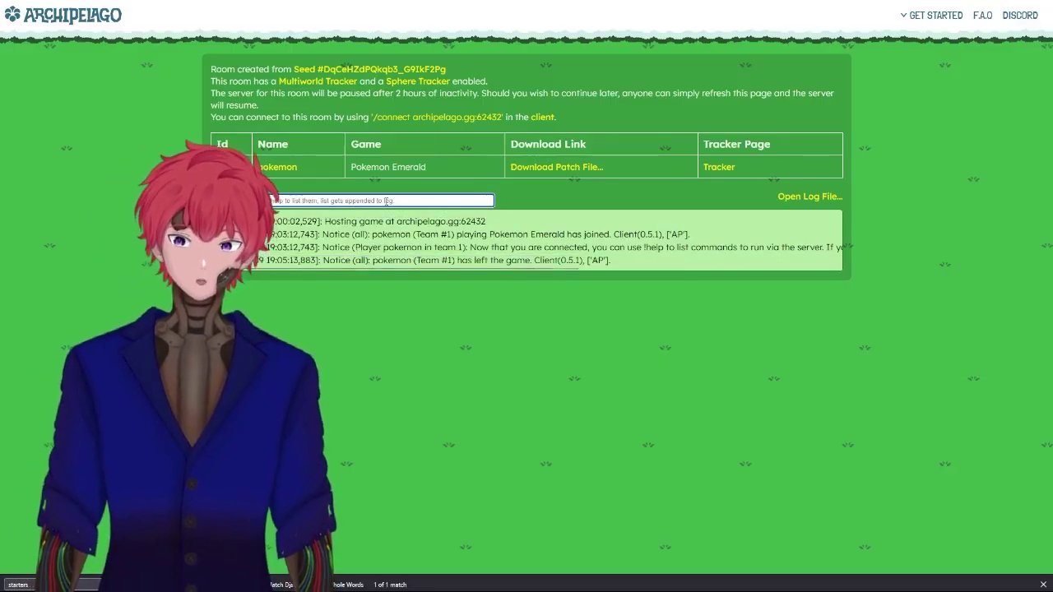
Switch to the Pokémon Red and Blue setup guide and review its required software and BizHawk configuration sections
left_click(448, 1)
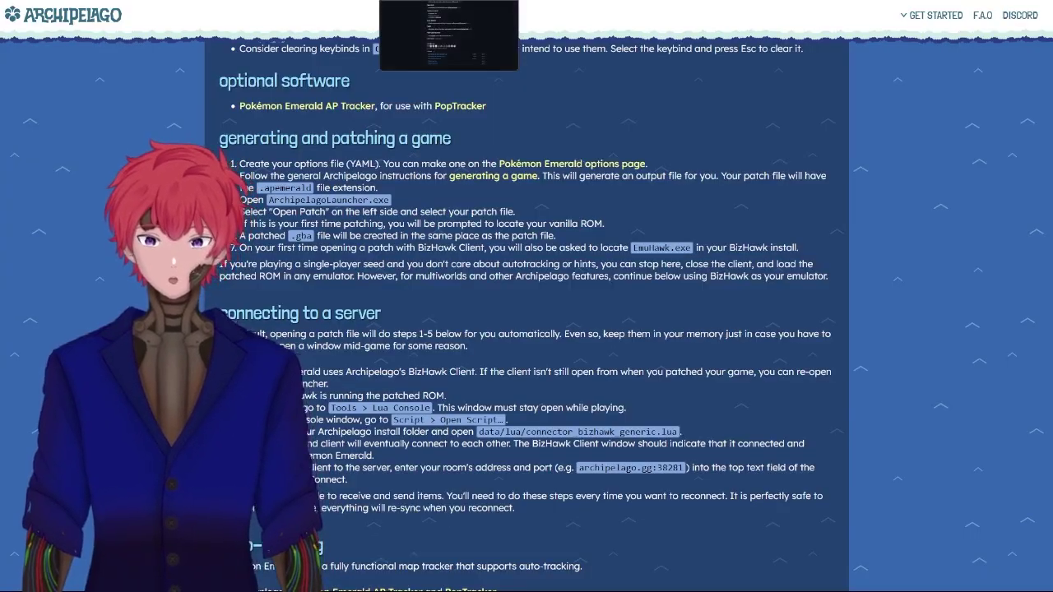
key("ctrl+Tab")
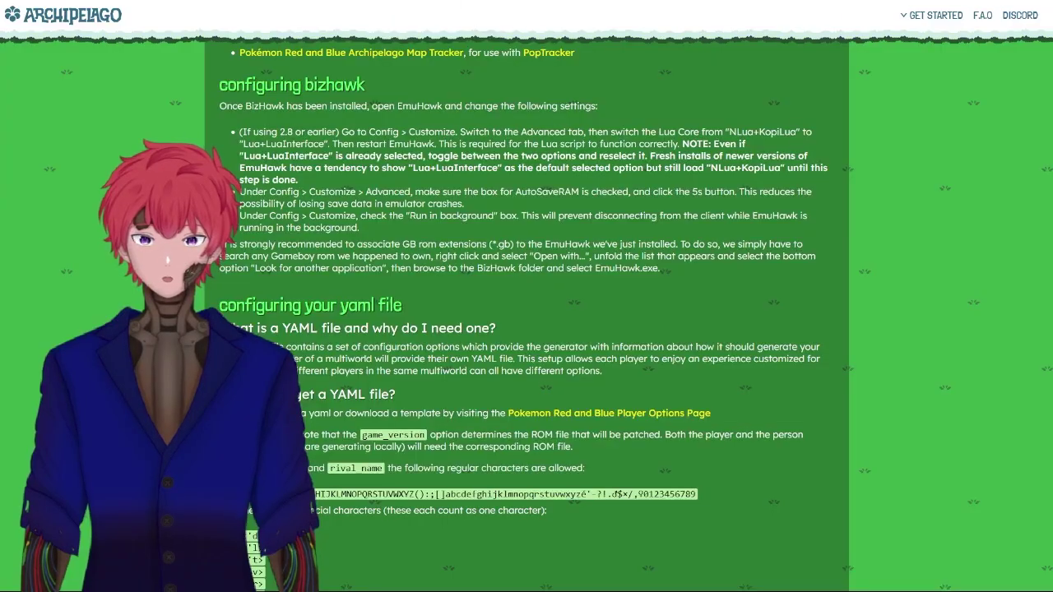
scroll(650, 209, "up", 3)
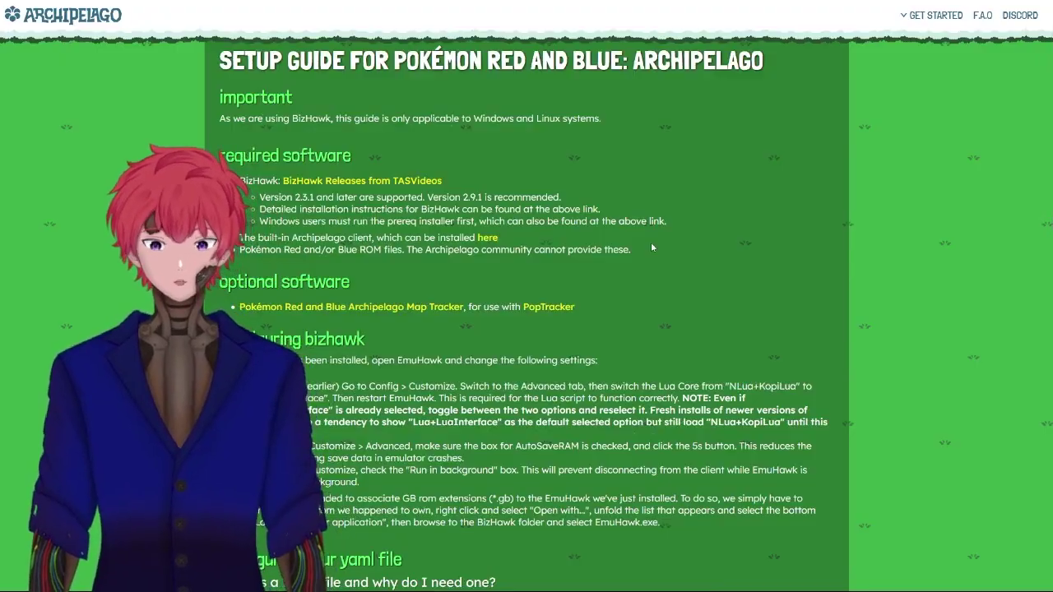
scroll(651, 242, "down", 2)
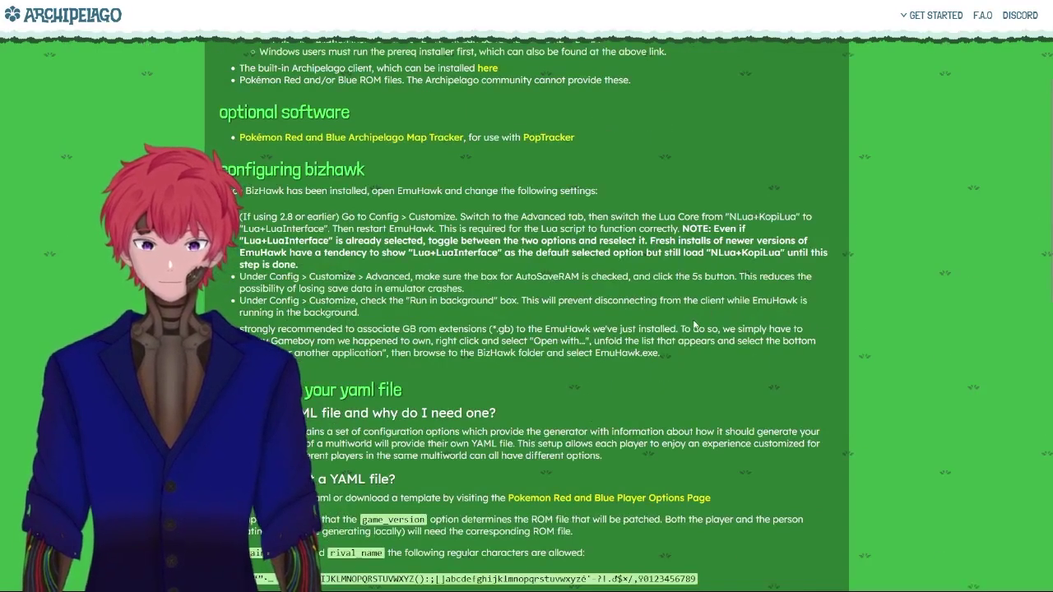
scroll(649, 322, "down", 2)
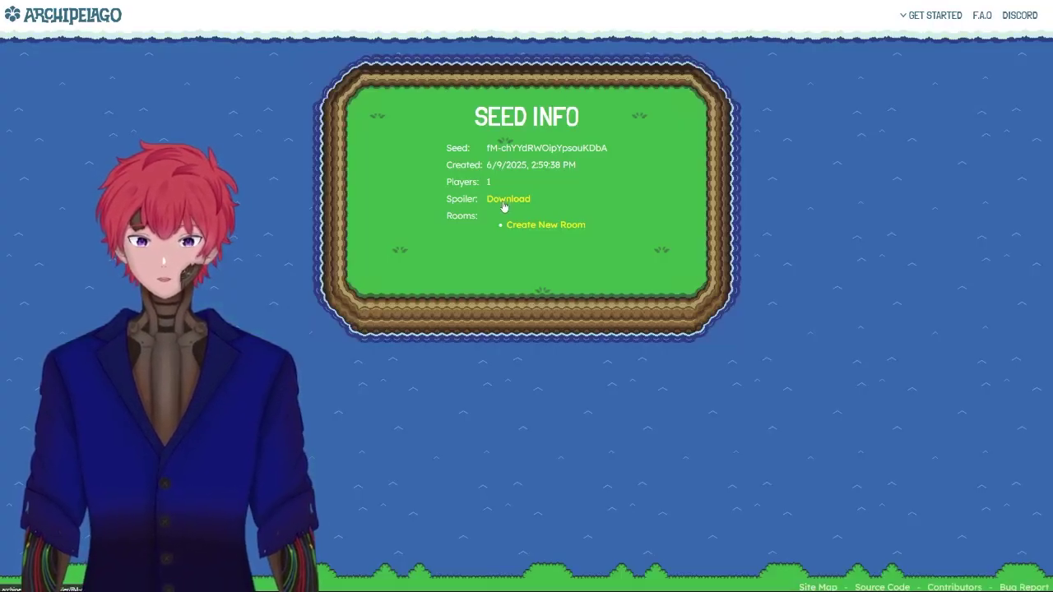
Open the spoiler log of the Pokémon Red and Blue seed, bring up the text search, and return to the seed page
left_click(505, 202)
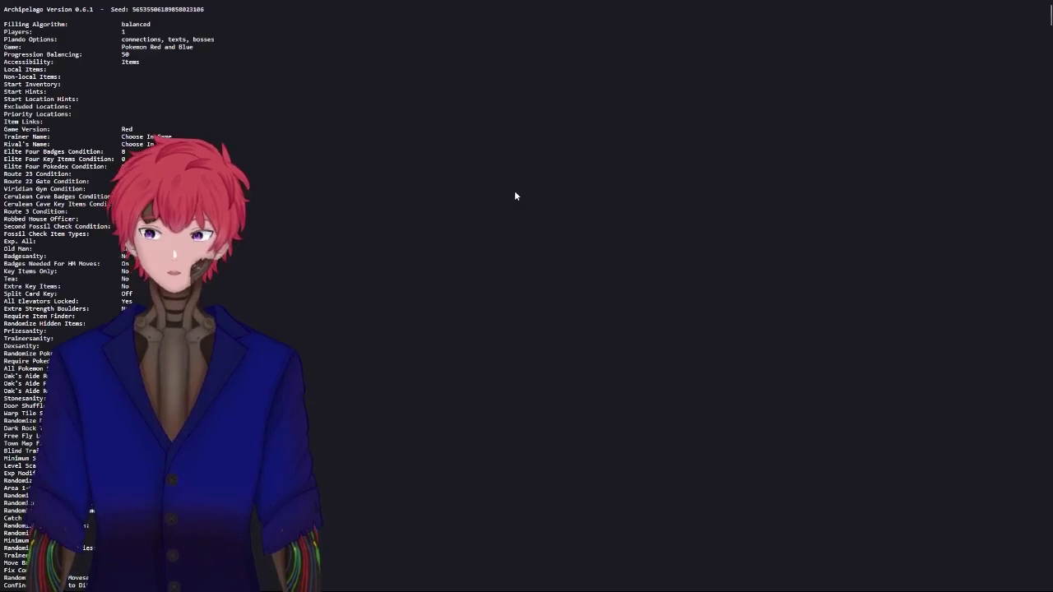
key("ctrl+f")
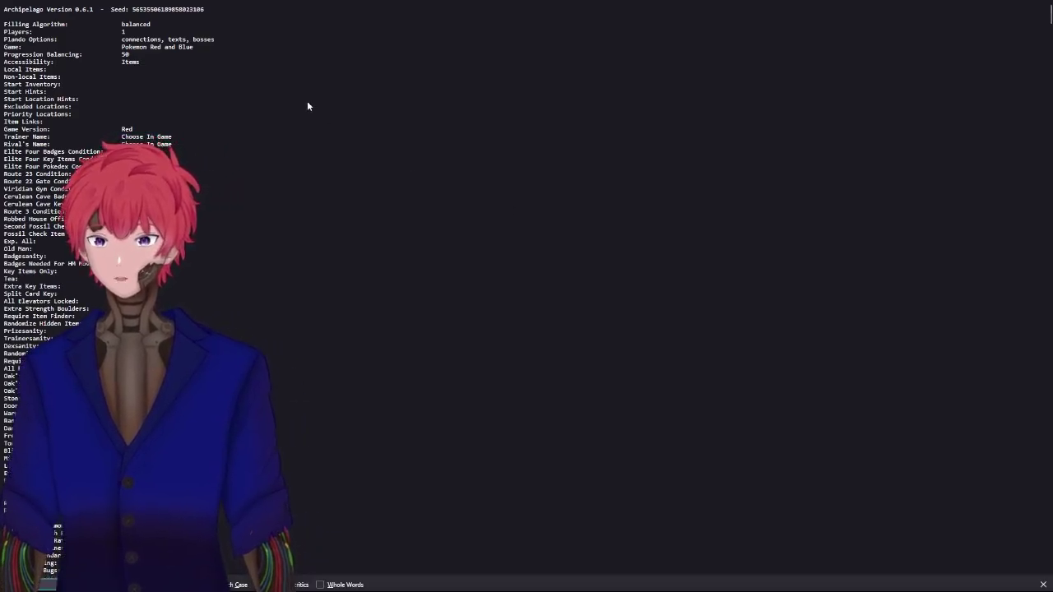
key("alt+Left")
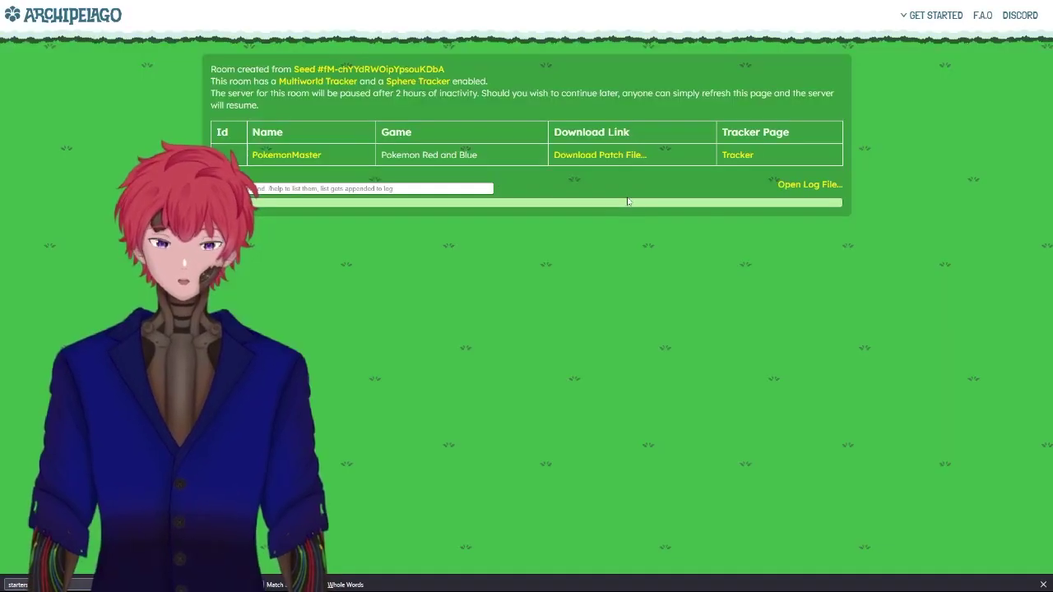
Download the Pokémon Red and Blue patch file from the room, open it, and move the BizHawk Client window aside
left_click(613, 155)
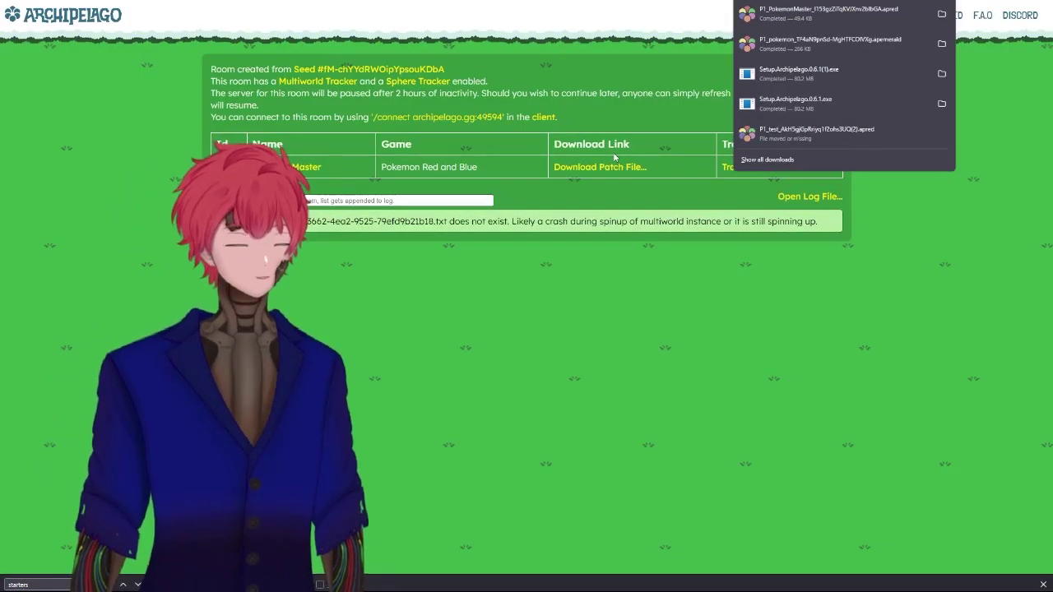
left_click(855, 20)
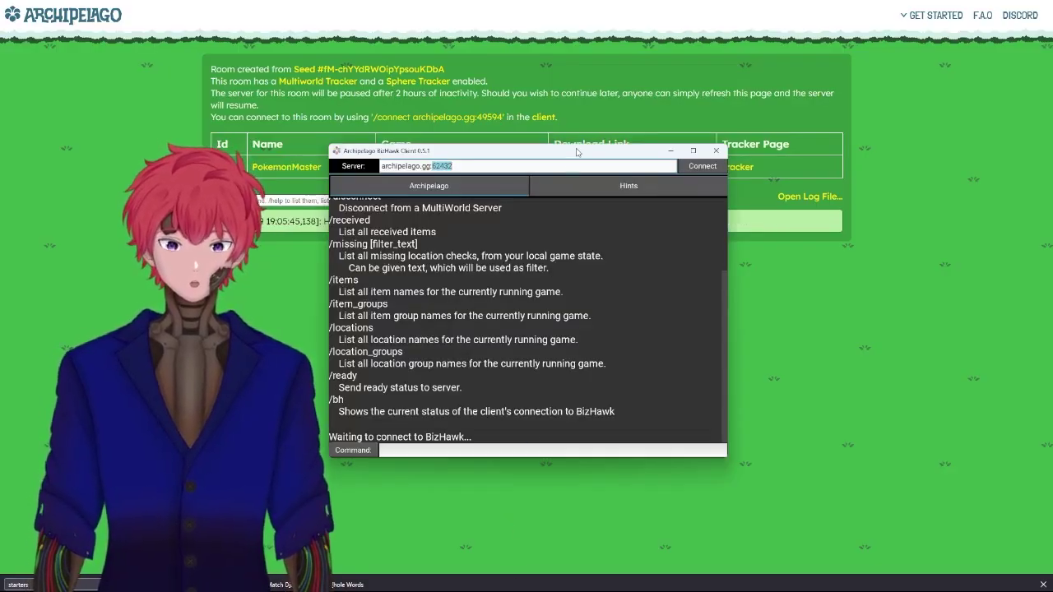
left_click_drag(577, 152, 845, 142)
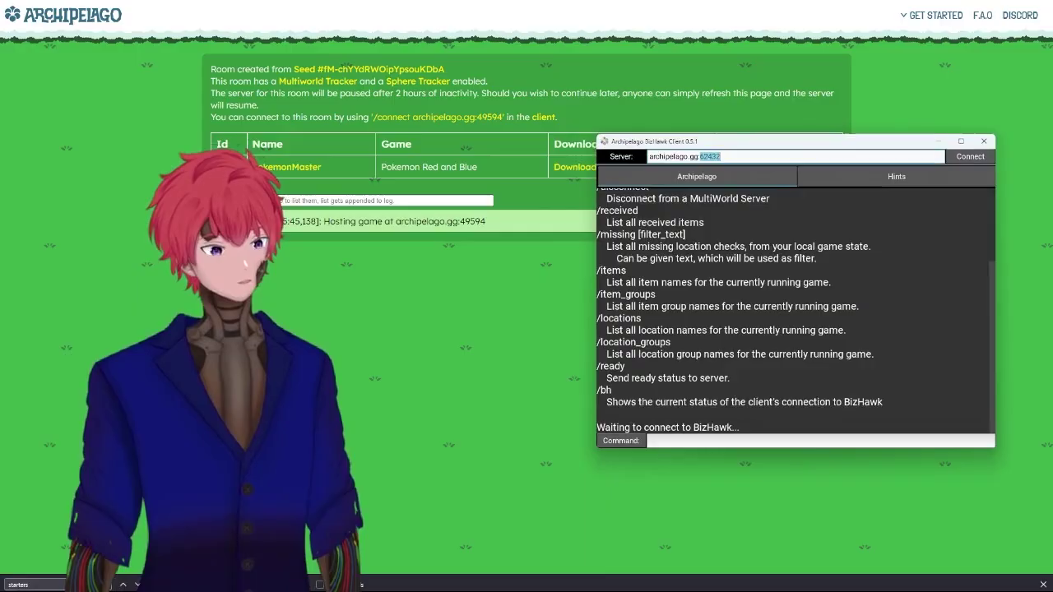
Switch to the missing GB firmware dialog, view the firmware manager, close it, and cancel the dialog
key("alt+Tab")
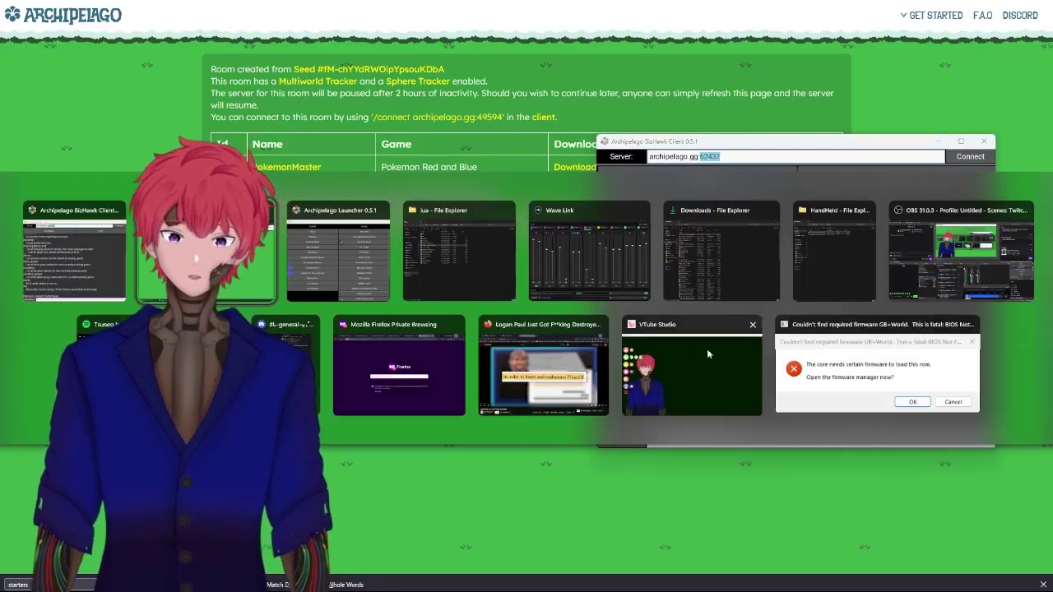
left_click(880, 367)
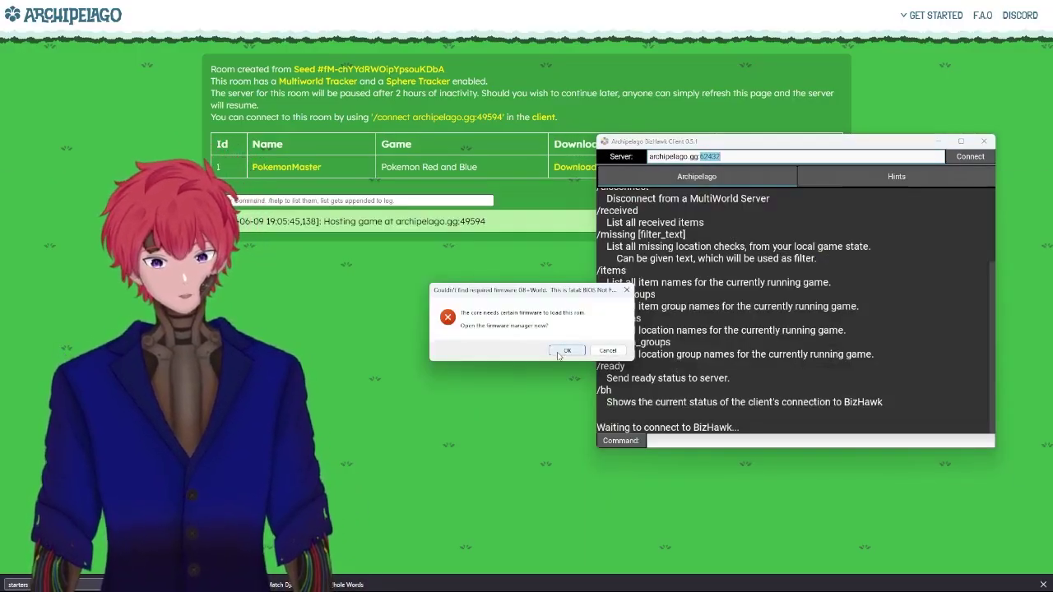
left_click(566, 350)
left_click_drag(977, 80, 825, 78)
left_click(1001, 73)
left_click(609, 351)
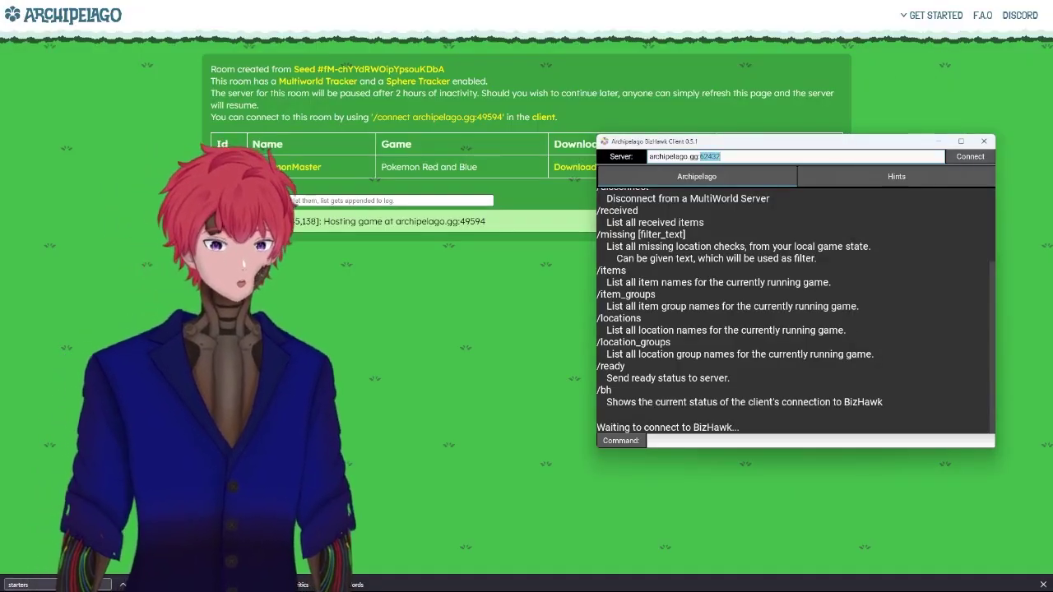
Open the folder of the downloaded PokemonMaster patch, launch the patched .gb ROM in BizHawk, and enlarge and reposition the emulator window
left_click(929, 1)
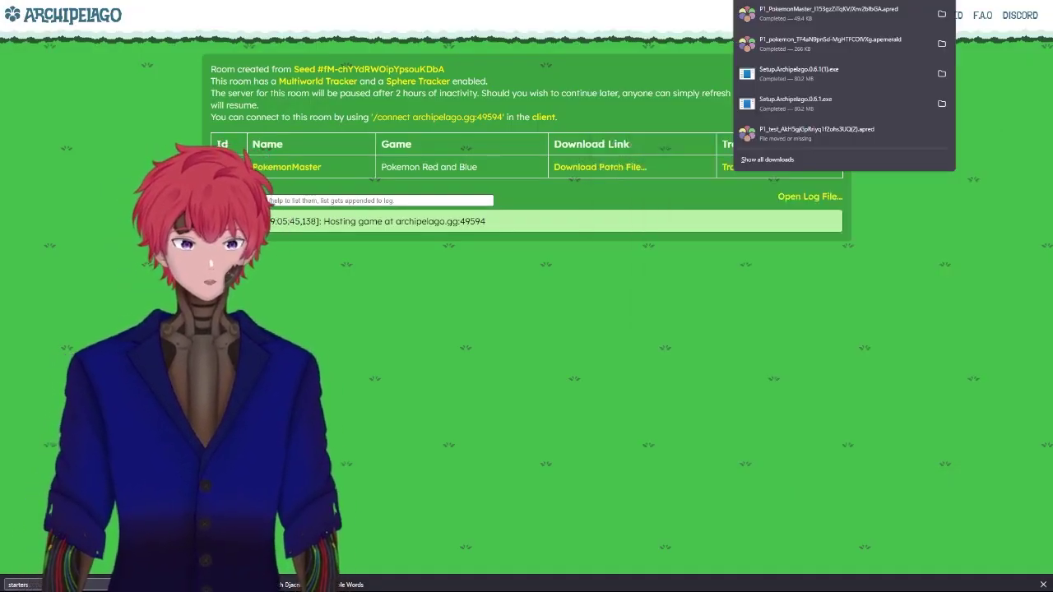
left_click(941, 15)
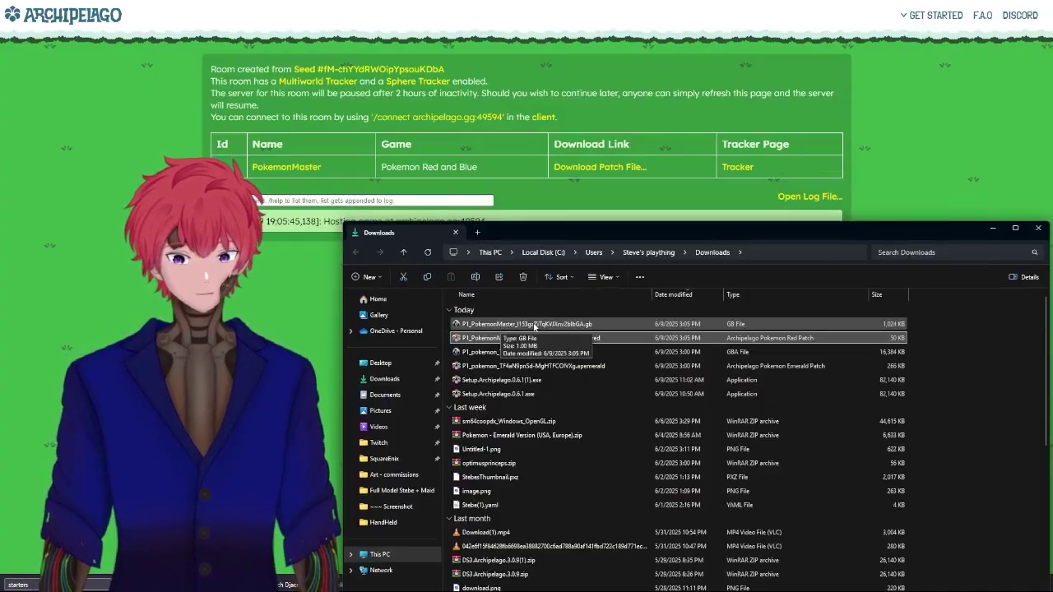
left_click(534, 325)
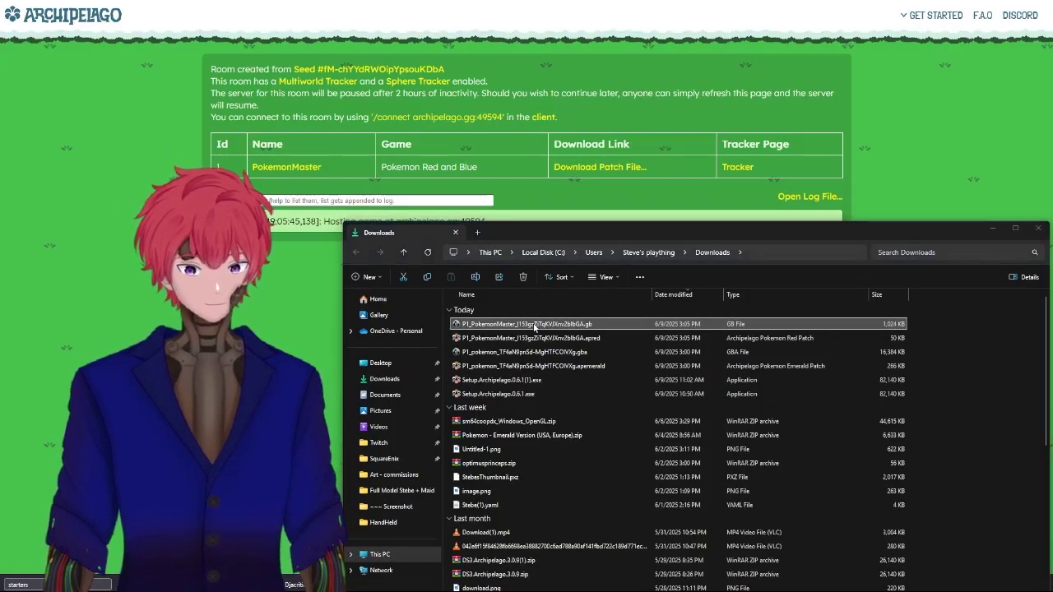
double_click(535, 326)
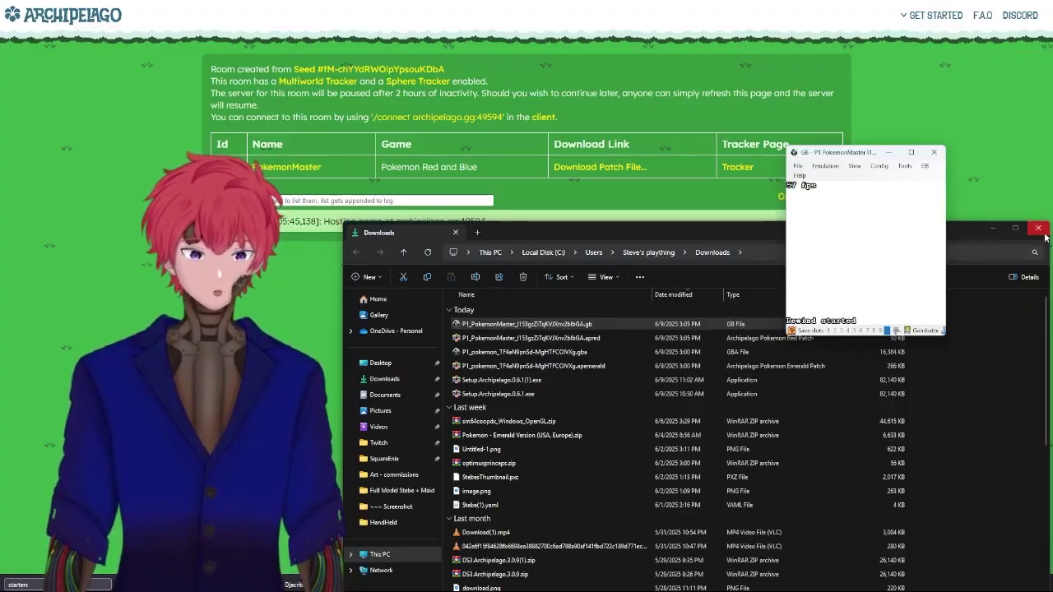
left_click(1038, 228)
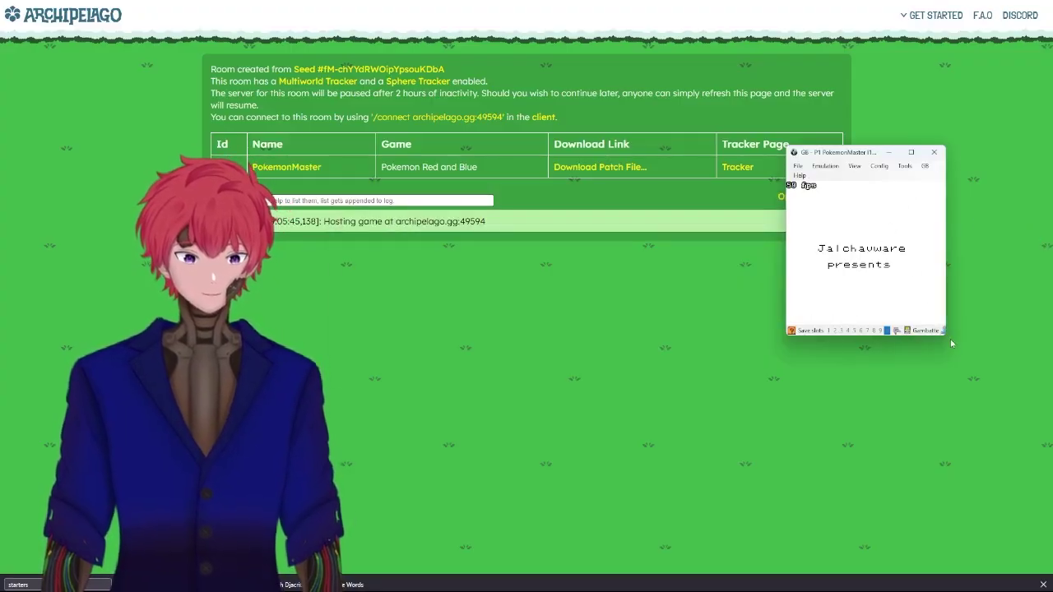
left_click_drag(946, 333, 1021, 369)
left_click_drag(944, 159, 918, 153)
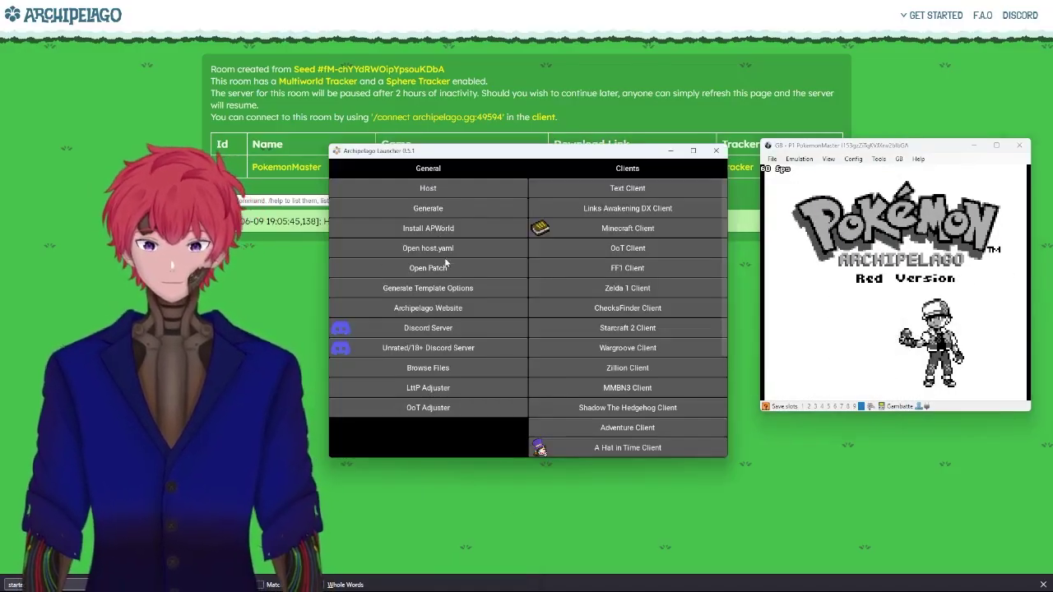
Browse the Archipelago files to data\lua, load connector_bizhawk_generic.lua into the running game, and spread out the windows
left_click(429, 368)
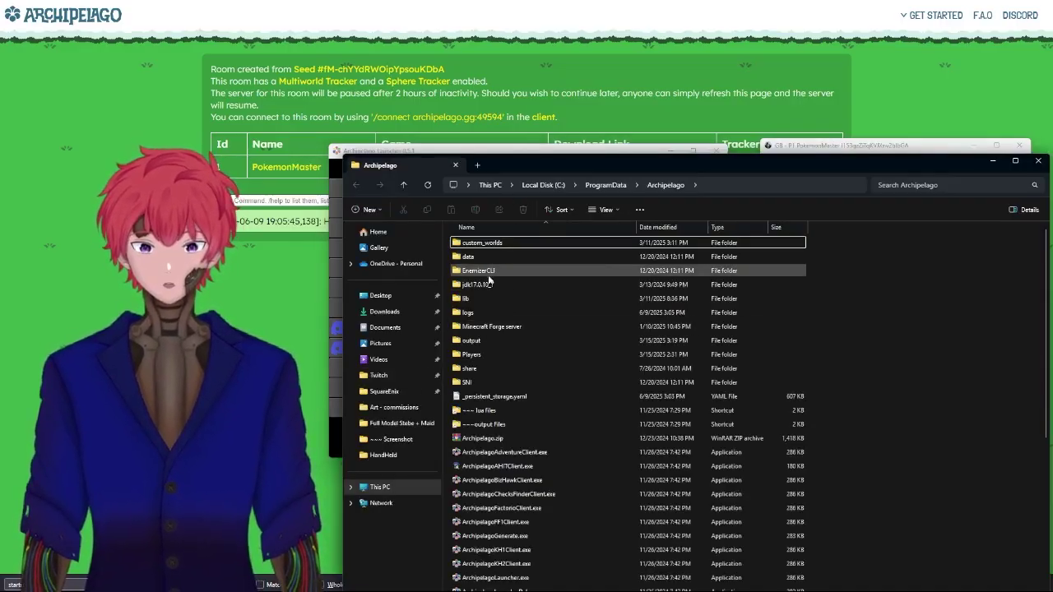
double_click(488, 257)
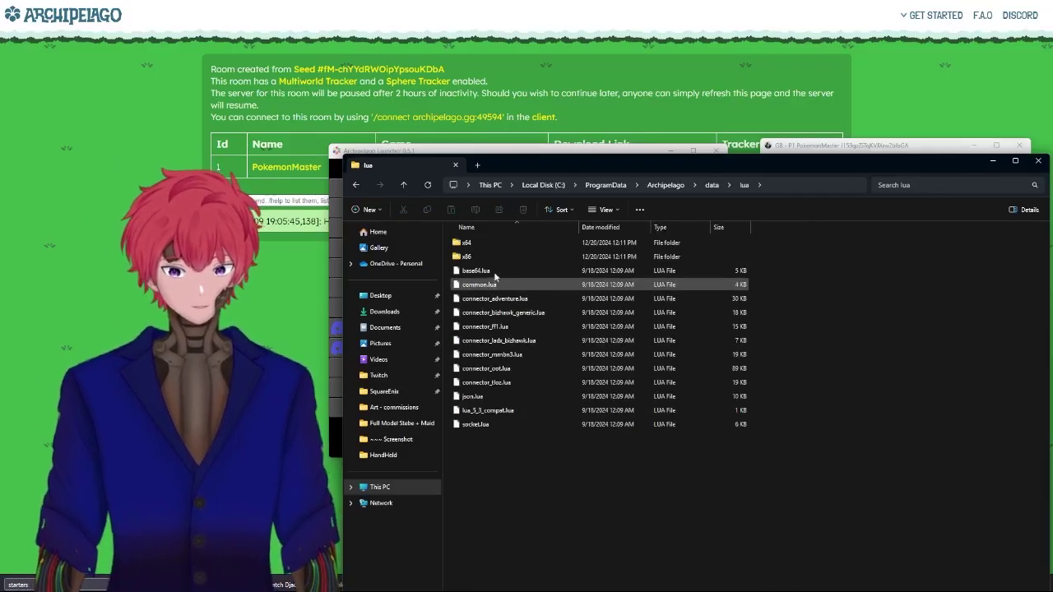
left_click_drag(609, 163, 478, 138)
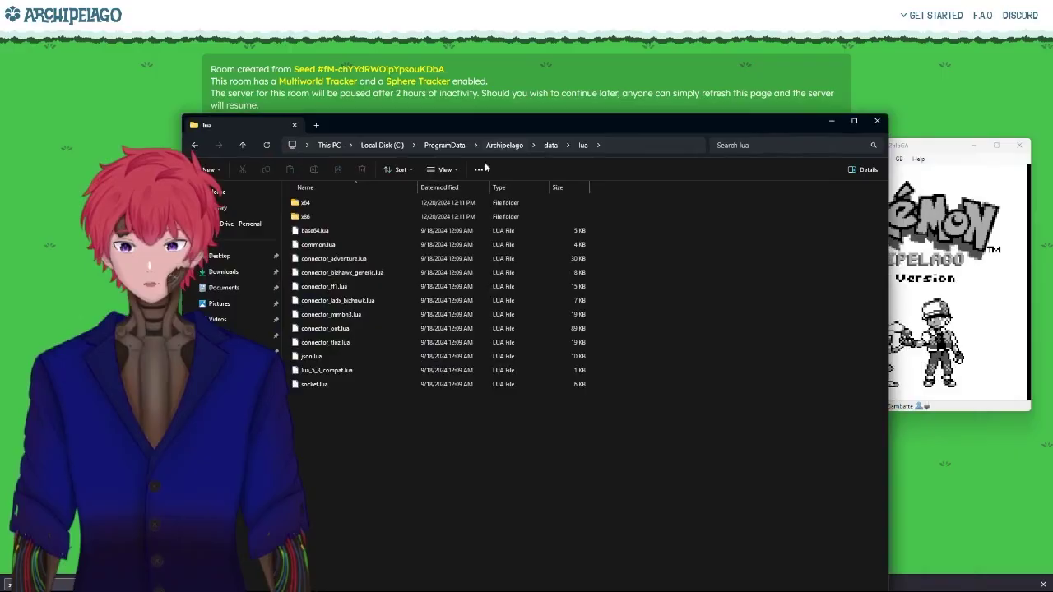
left_click(346, 272)
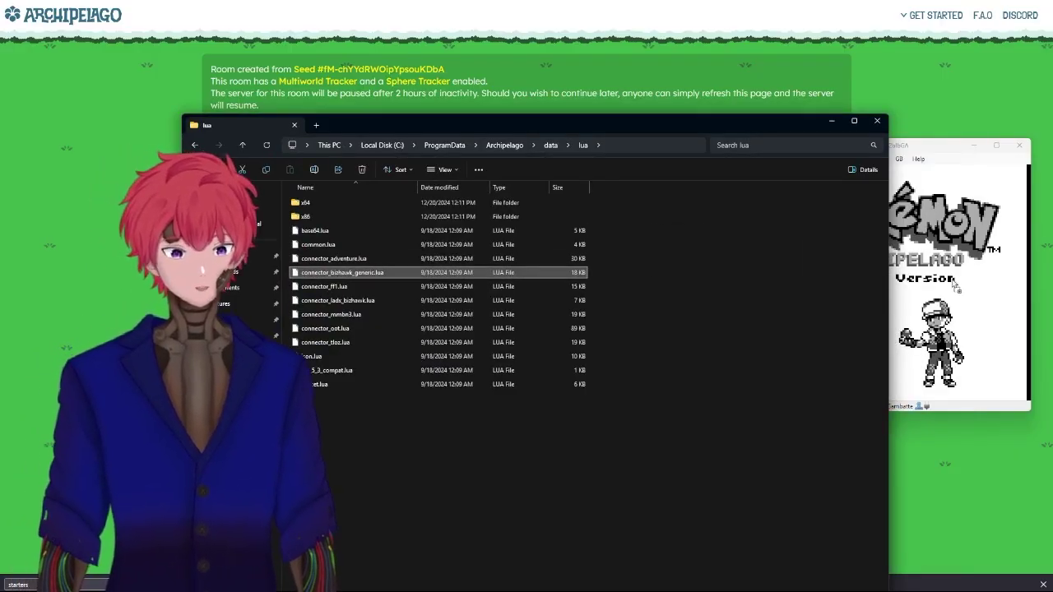
left_click(831, 121)
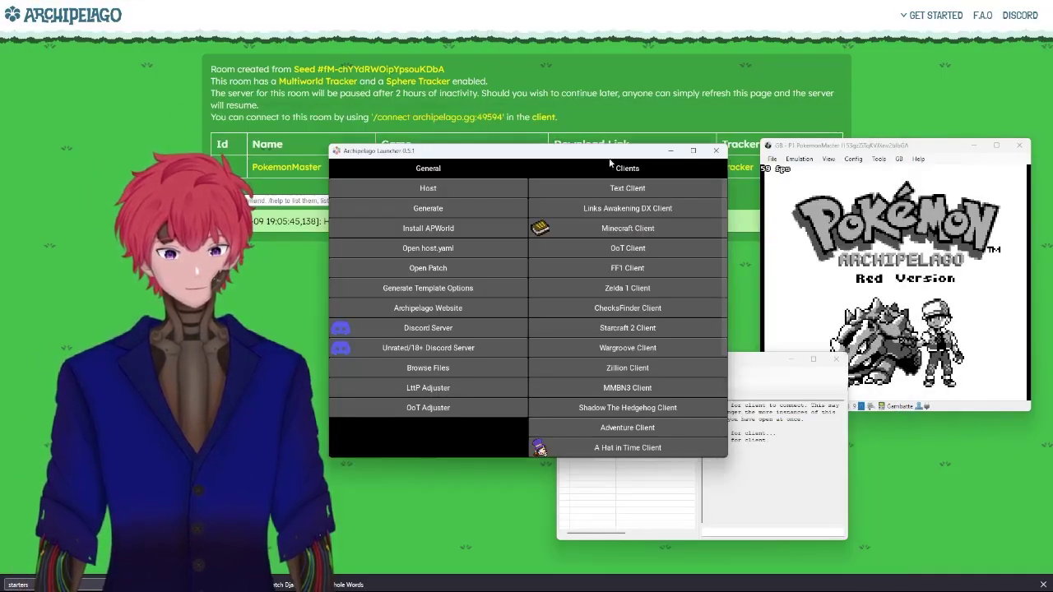
left_click_drag(612, 156, 390, 154)
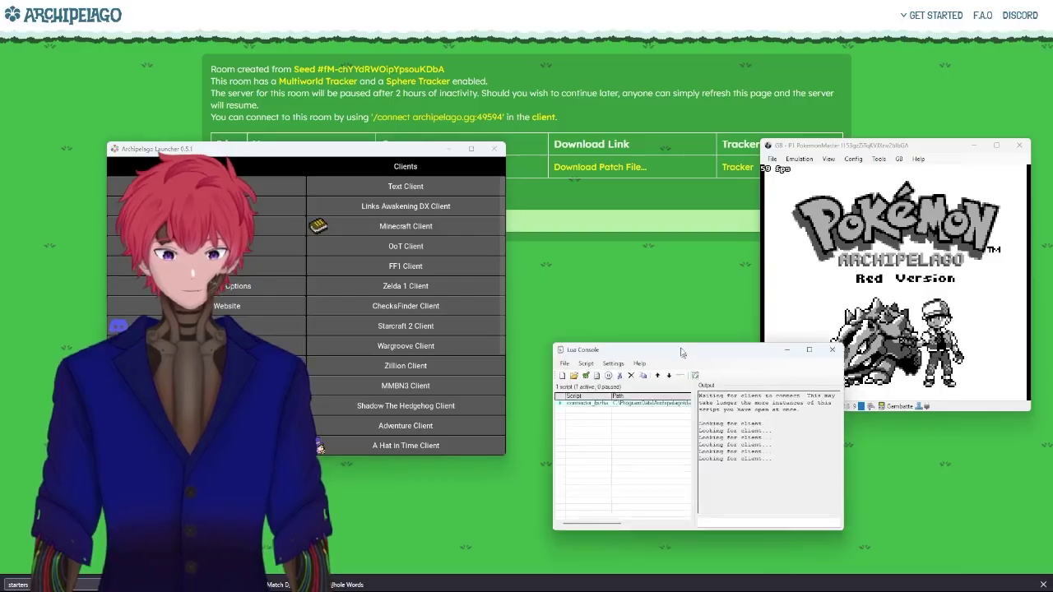
left_click_drag(707, 371, 659, 186)
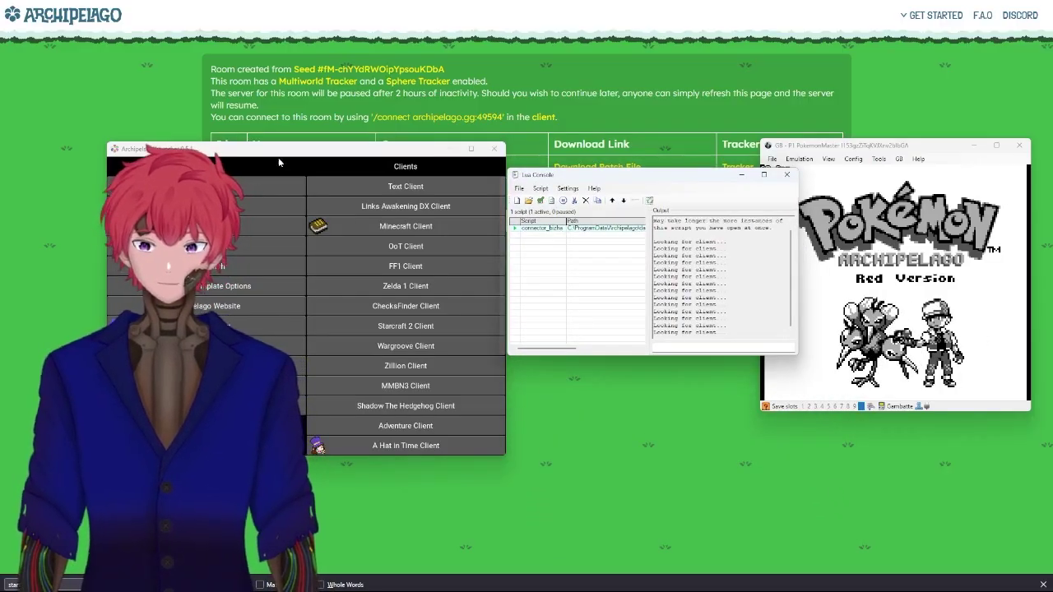
left_click_drag(281, 156, 233, 155)
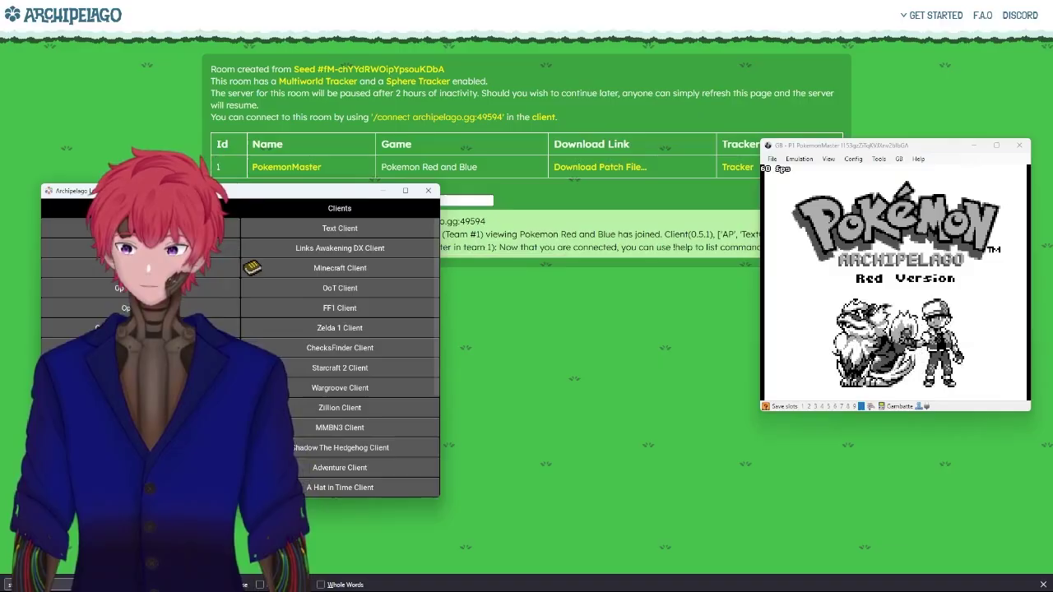
Open the lua files shortcut in the Archipelago folder, load connector_bizhawk_generic.lua into BizHawk again, and minimize the folder
left_click(139, 407)
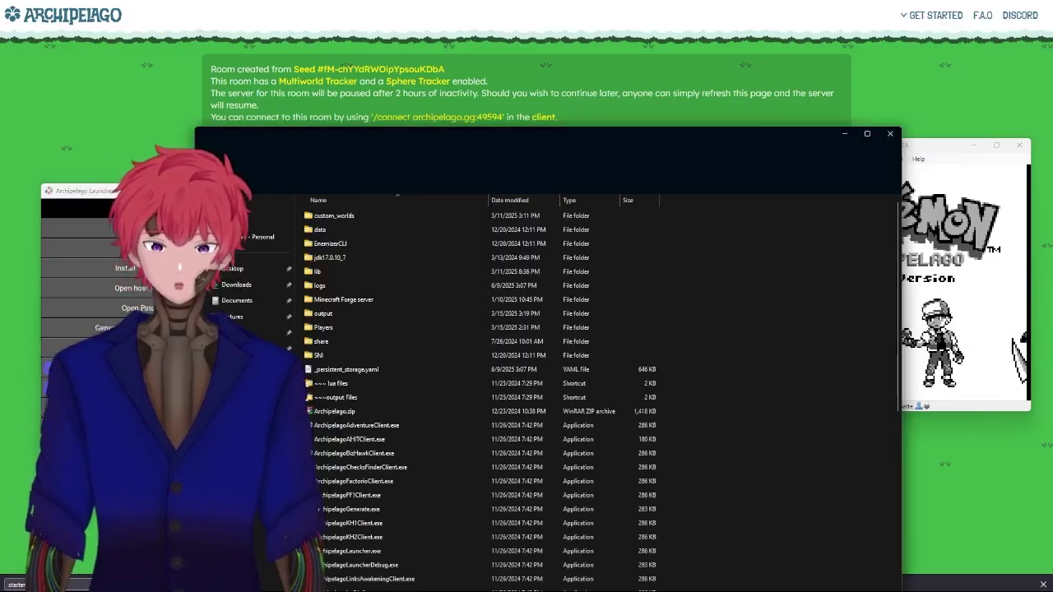
double_click(349, 385)
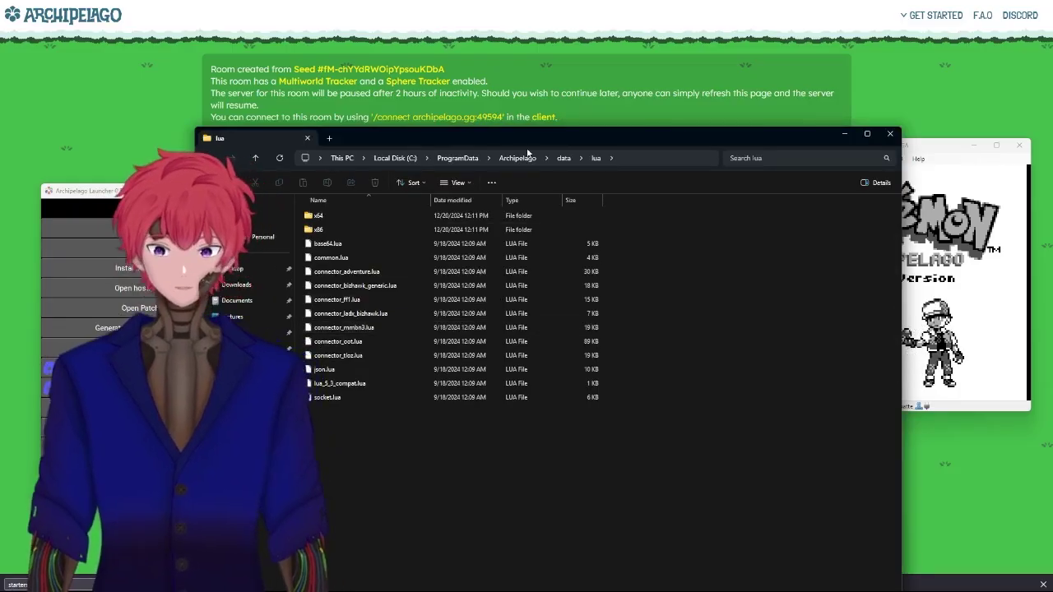
left_click_drag(526, 144, 486, 123)
left_click_drag(329, 267, 948, 260)
left_click(862, 175)
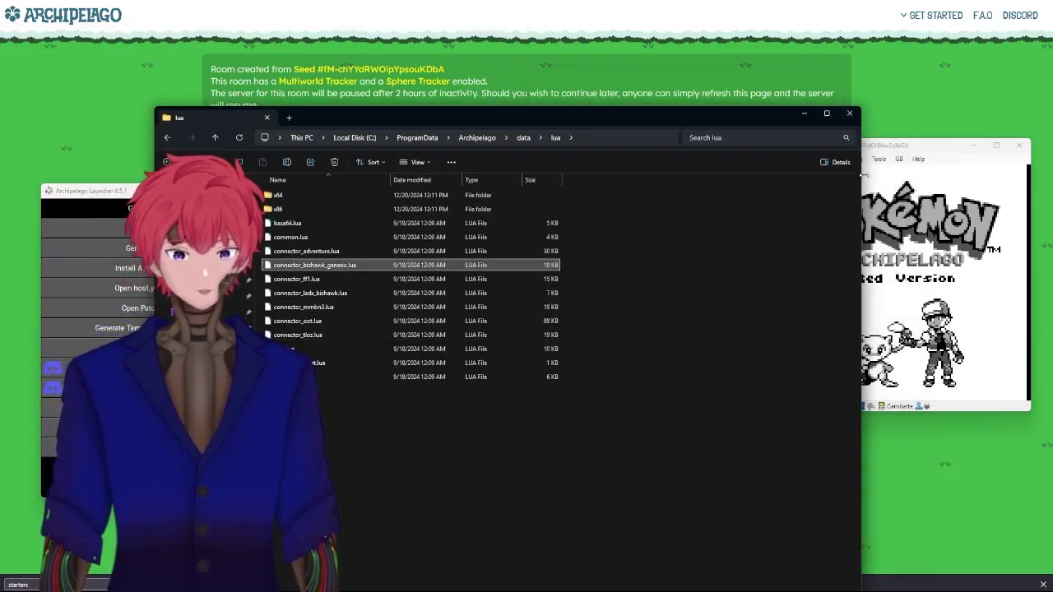
left_click(804, 116)
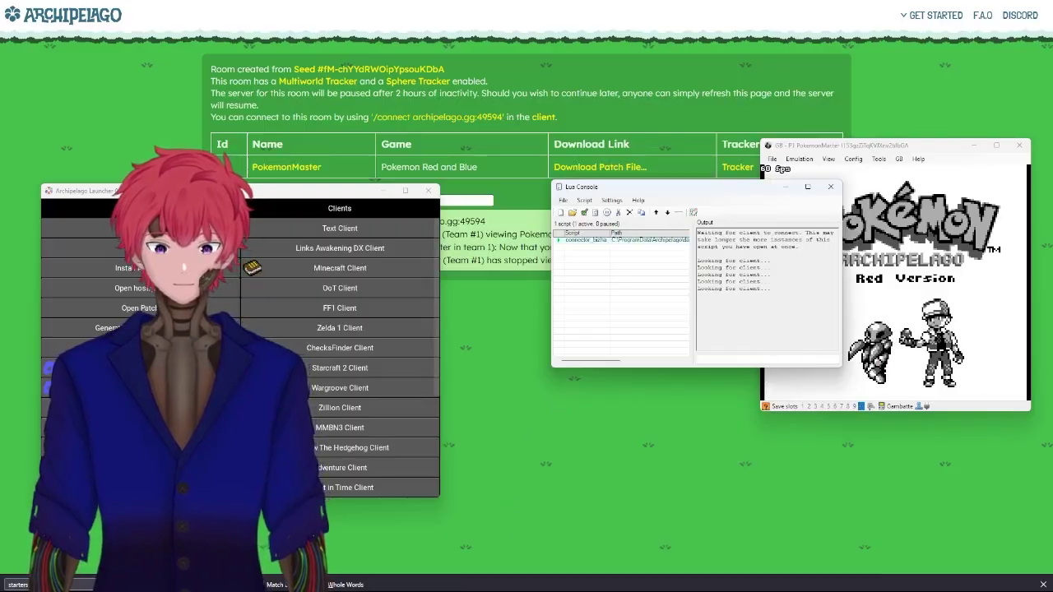
Arrange the Lua Console and launcher side by side and start the BizHawk Client from the launcher's client list
mouse_move(477, 589)
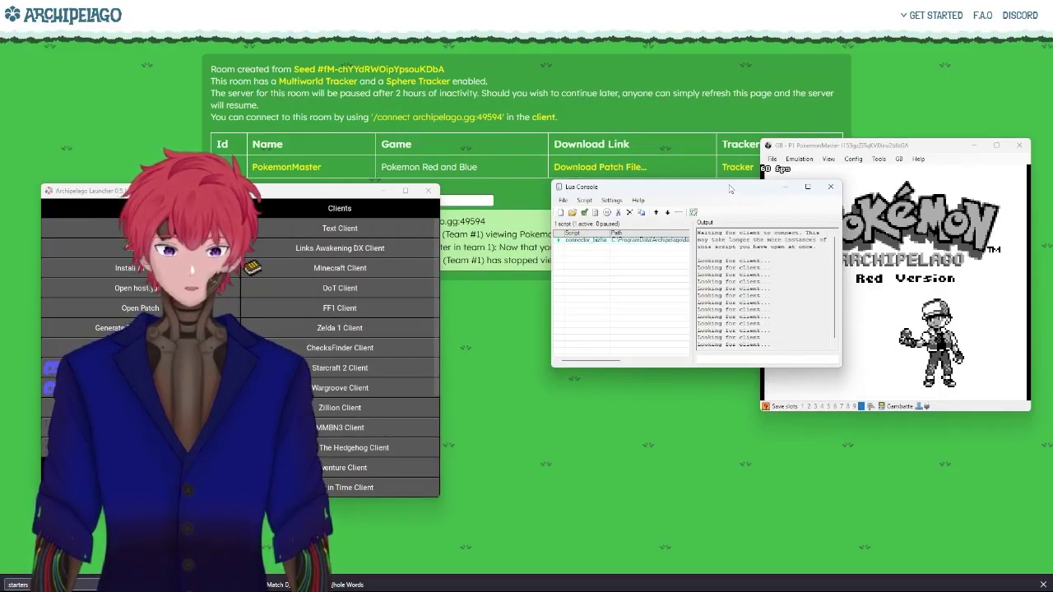
left_click_drag(733, 190, 709, 194)
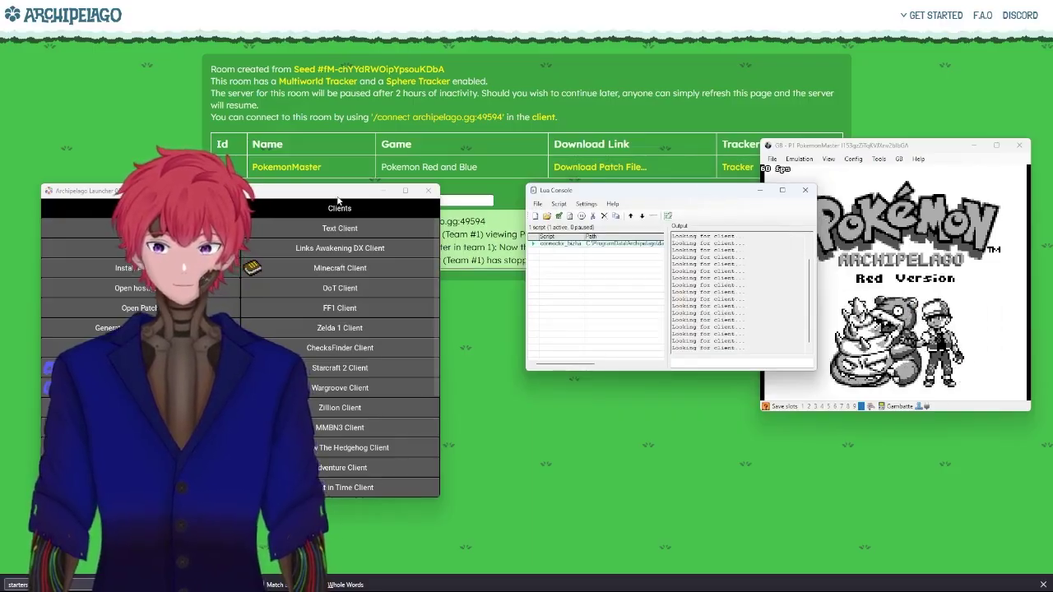
left_click_drag(339, 200, 333, 199)
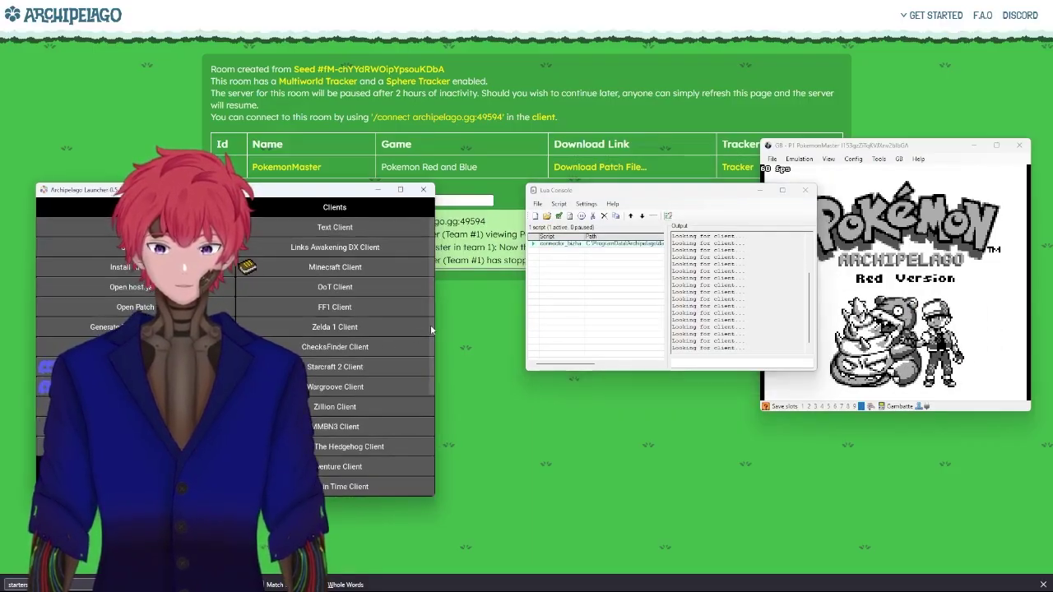
left_click_drag(431, 330, 428, 442)
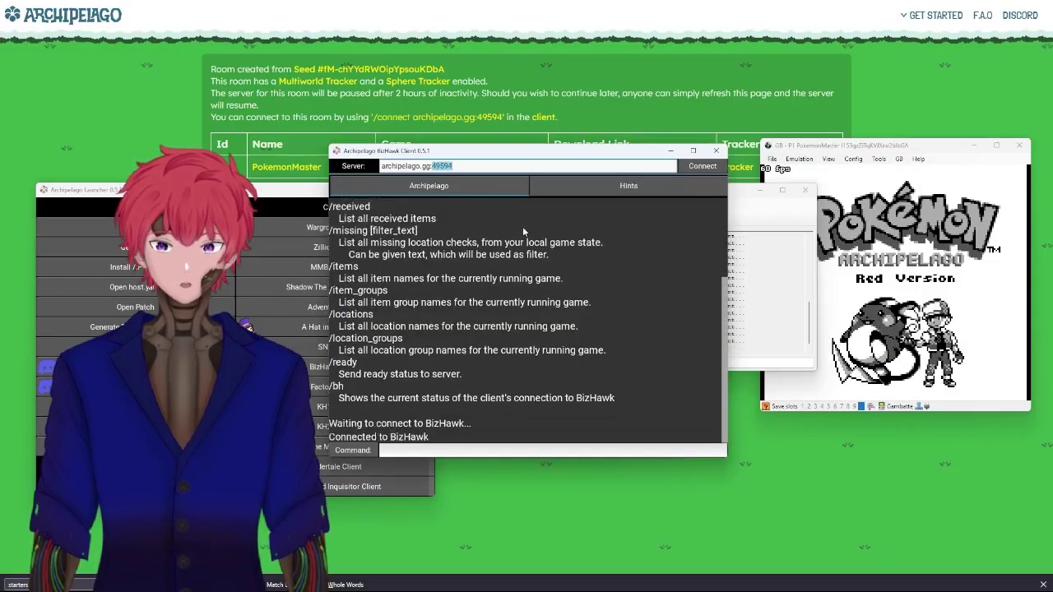
Connect the BizHawk Client to archipelago.gg:49594 and move its window clear of the game
left_click_drag(565, 158, 643, 157)
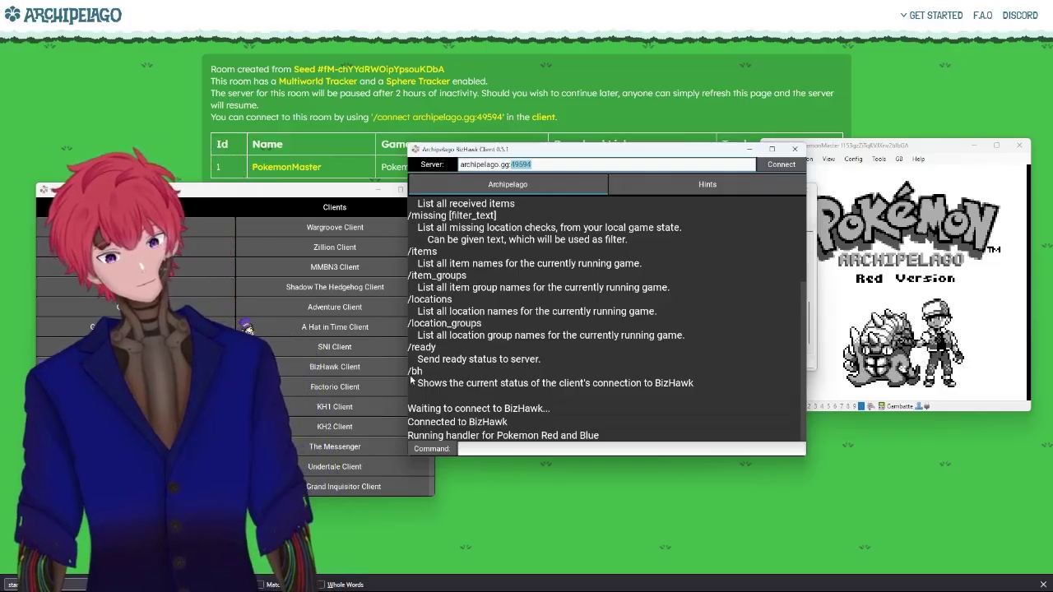
left_click_drag(621, 150, 546, 146)
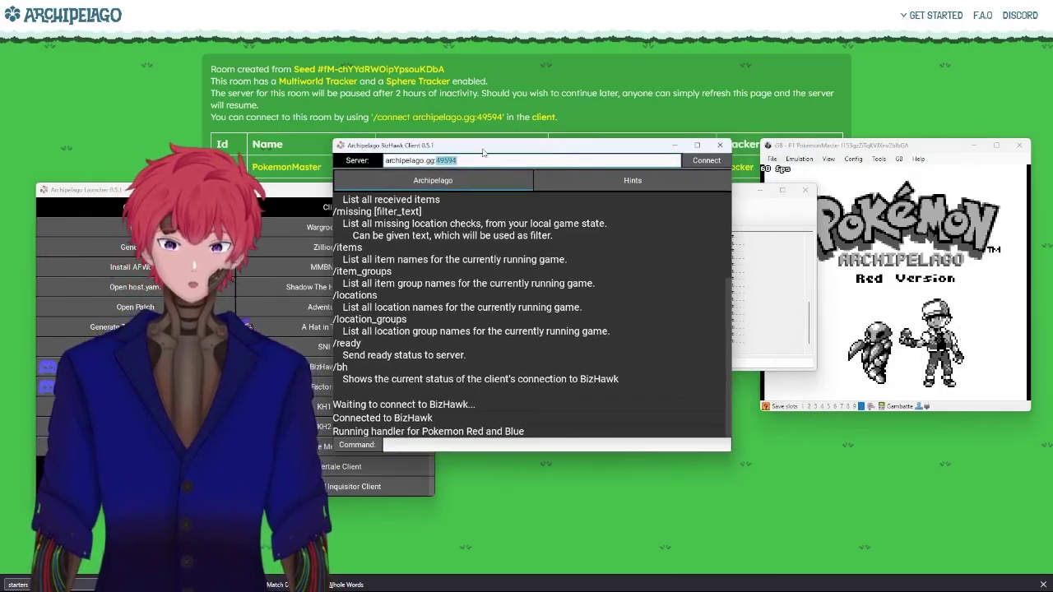
left_click(696, 163)
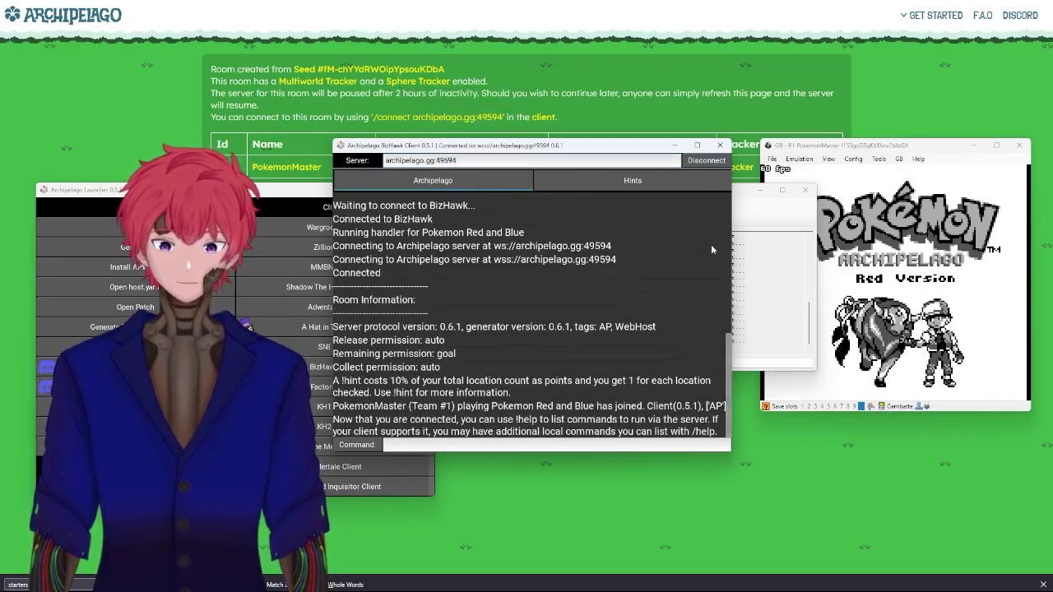
left_click_drag(573, 152, 404, 164)
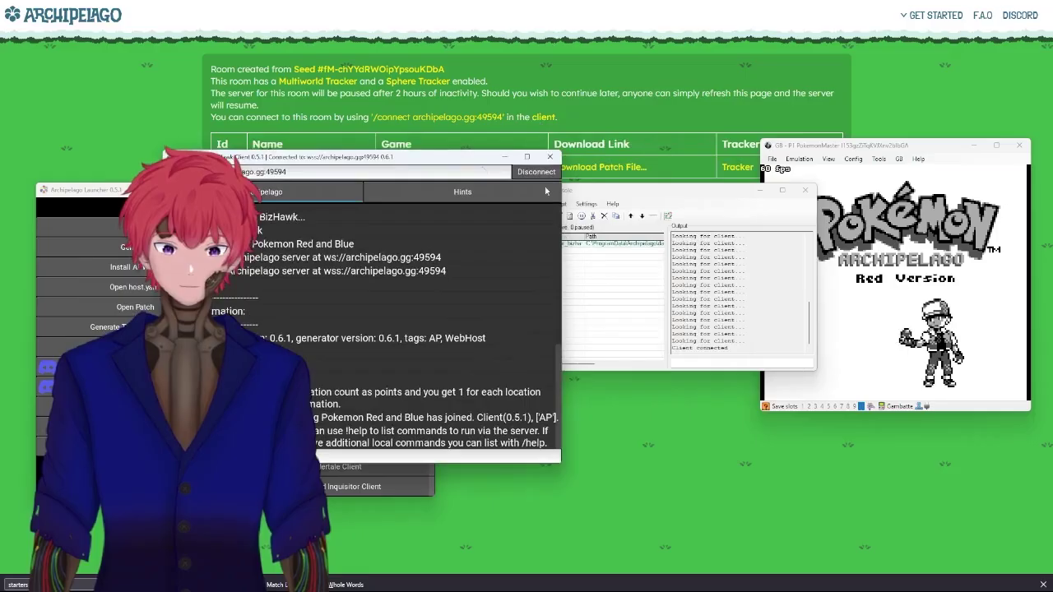
Start a new game in Pokémon Red, choosing RED as the player's name and picking a name for the rival
left_click(907, 293)
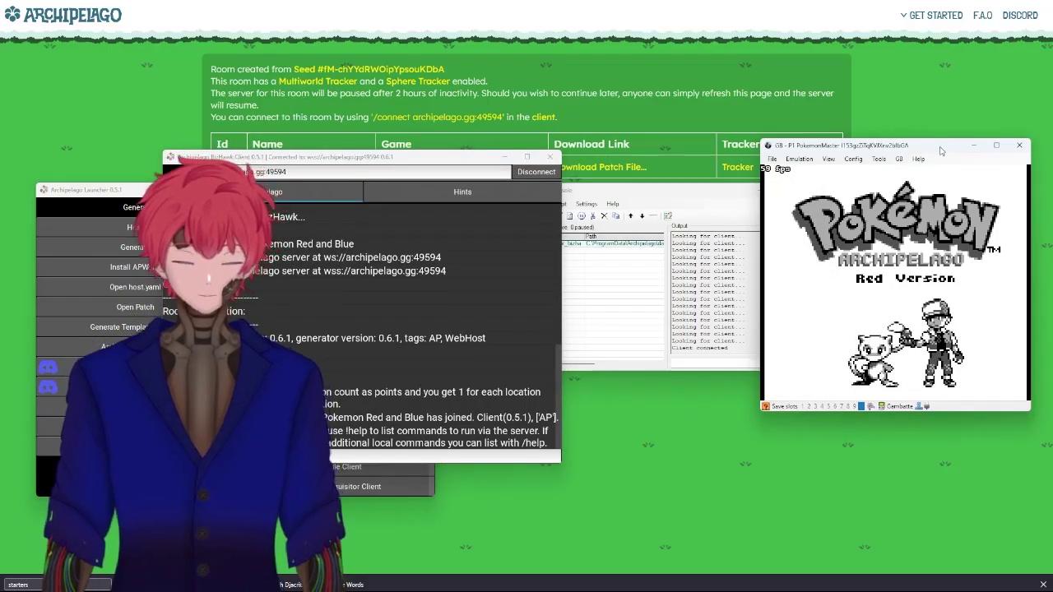
key("Return")
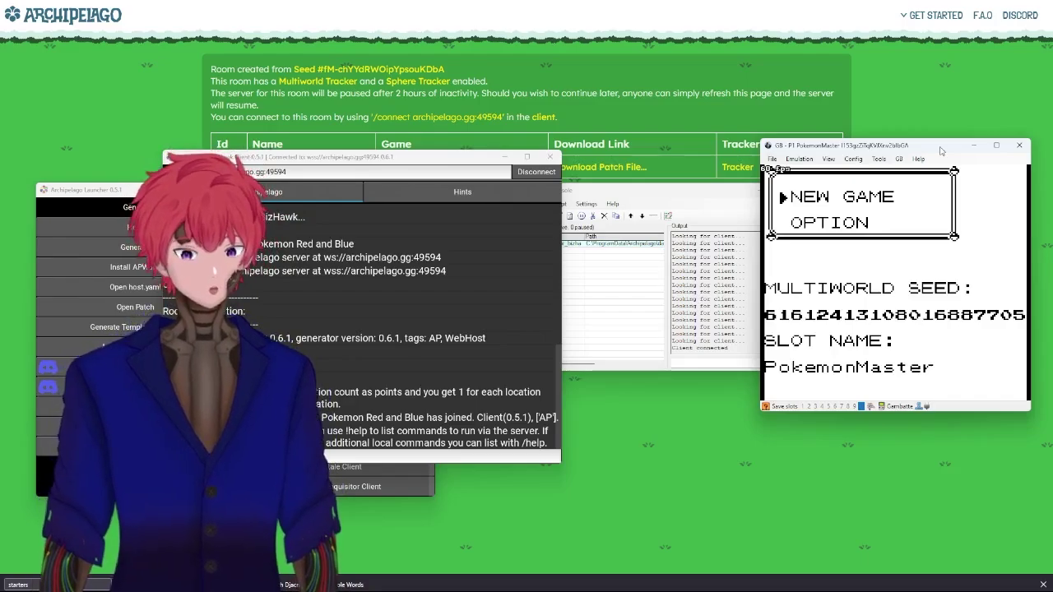
key("x")
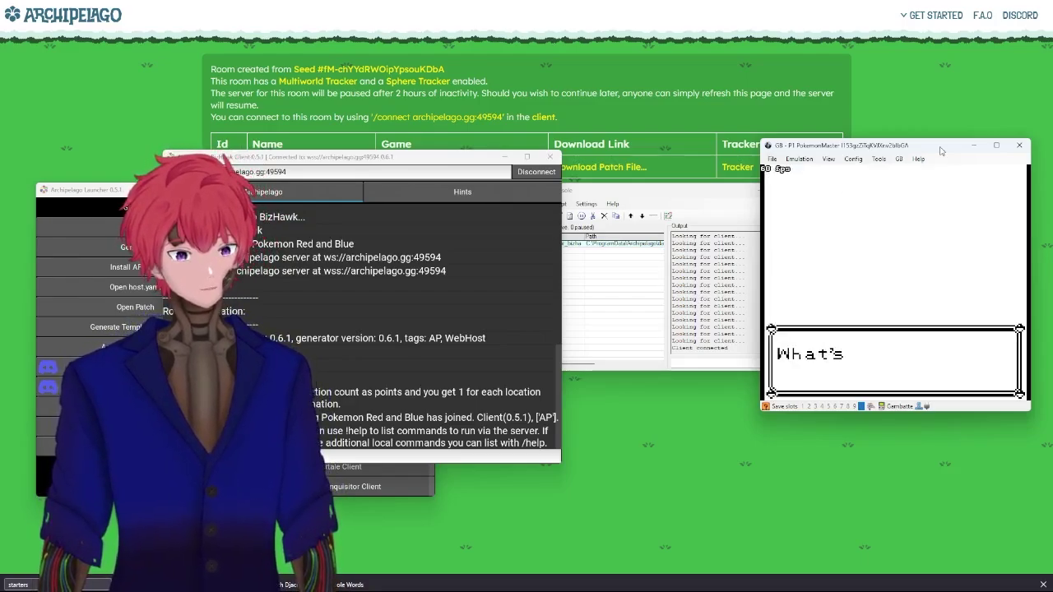
key("x")
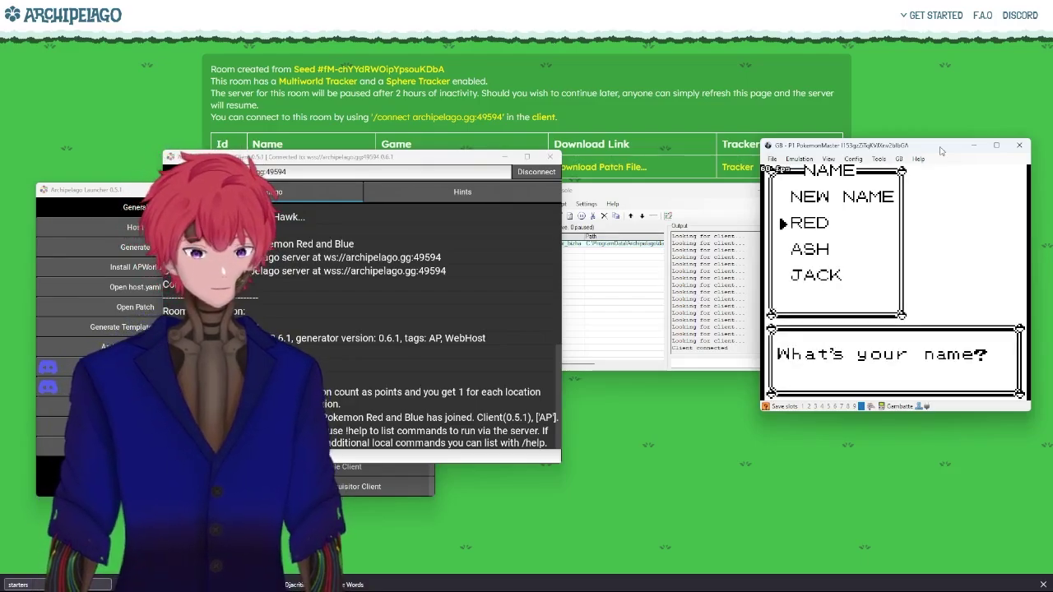
key("x")
key("x")
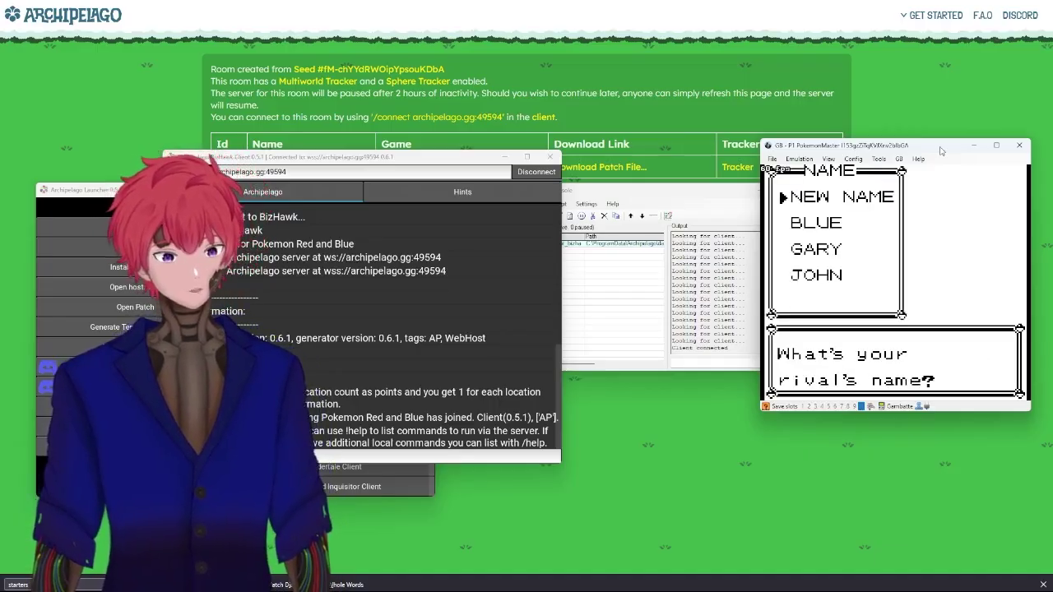
key("x")
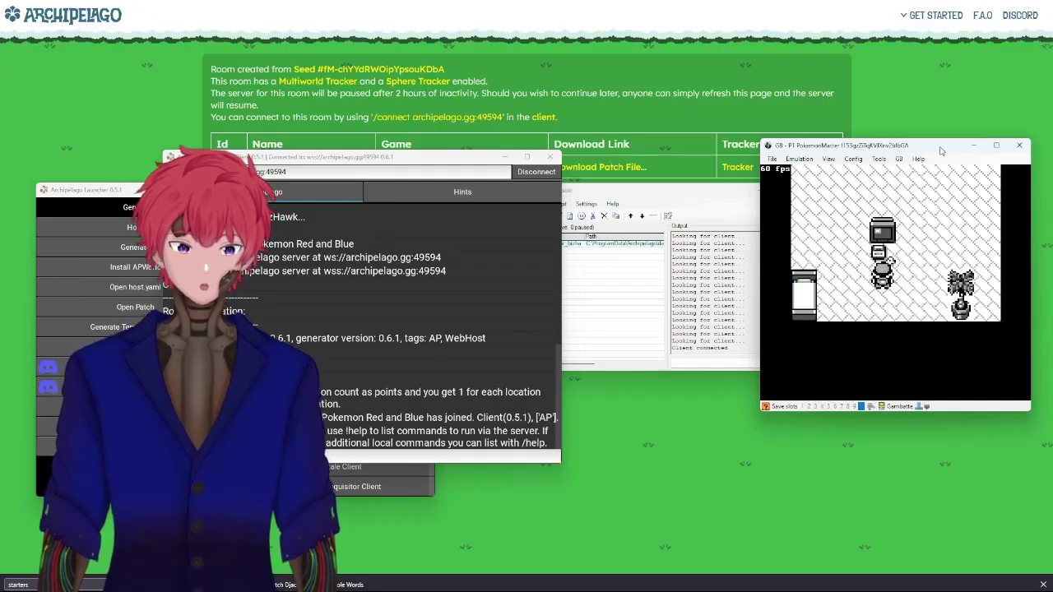
Read the SNES message in the bedroom, then walk the character to the stairs and down to the ground floor
key("x")
key("x")
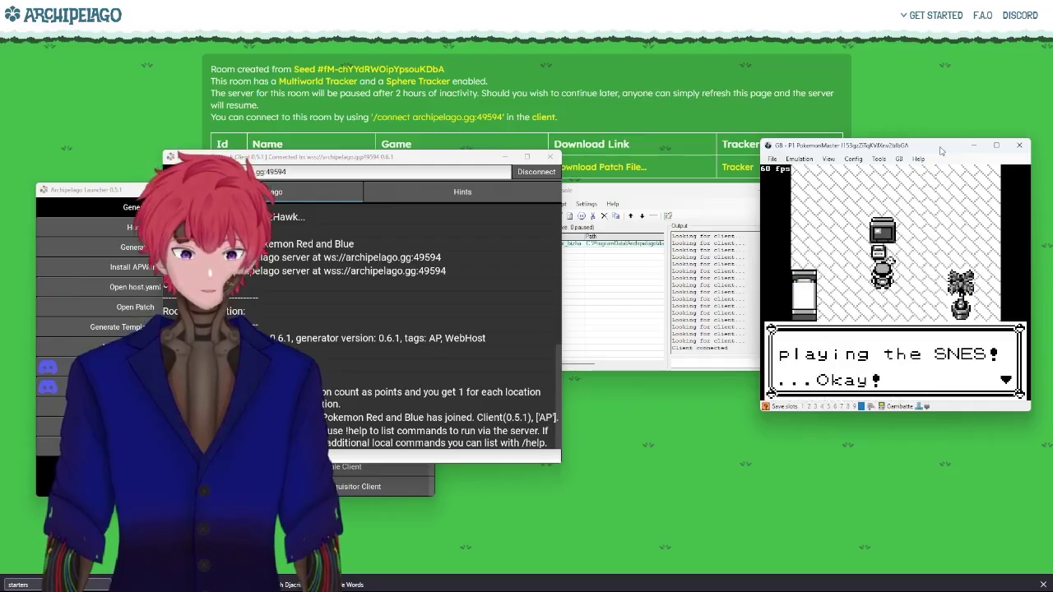
key("x")
key("x")
key("Right")
key("Up")
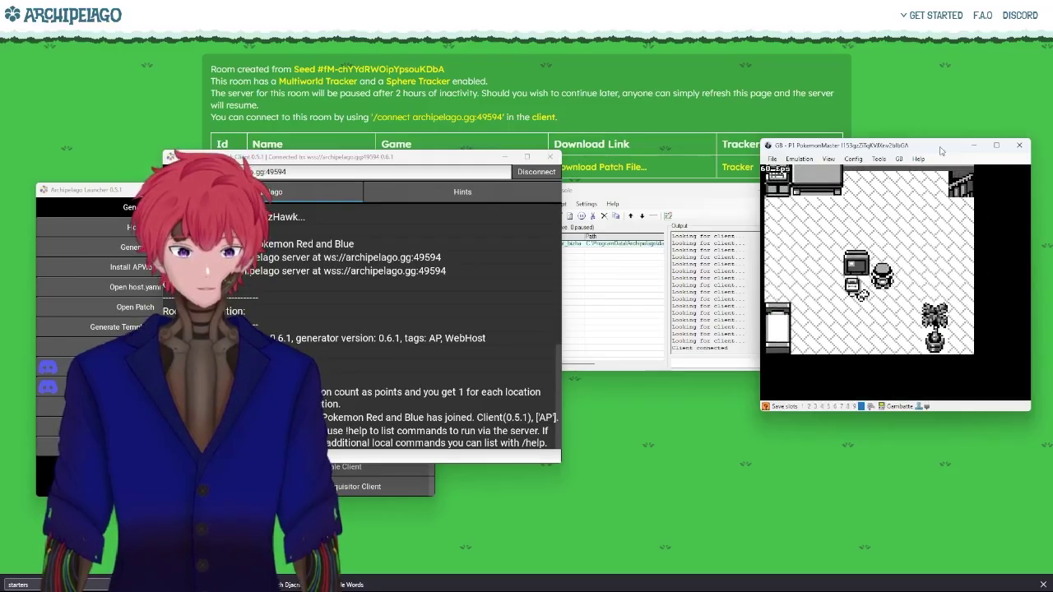
key("Right")
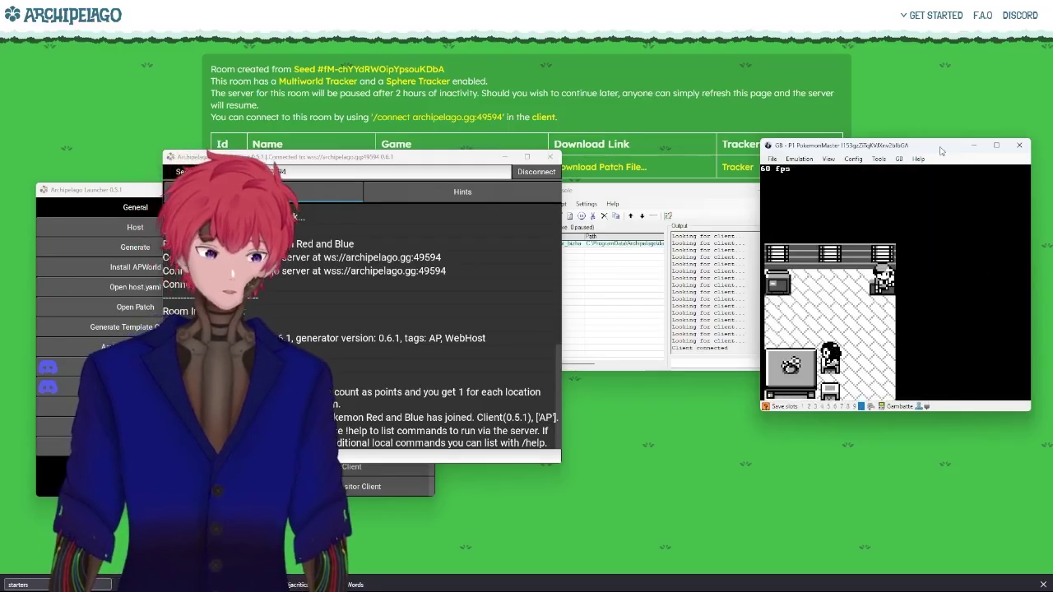
Walk the character out of the house and through town to the tall grass at its northern exit
key("Down")
key("Left")
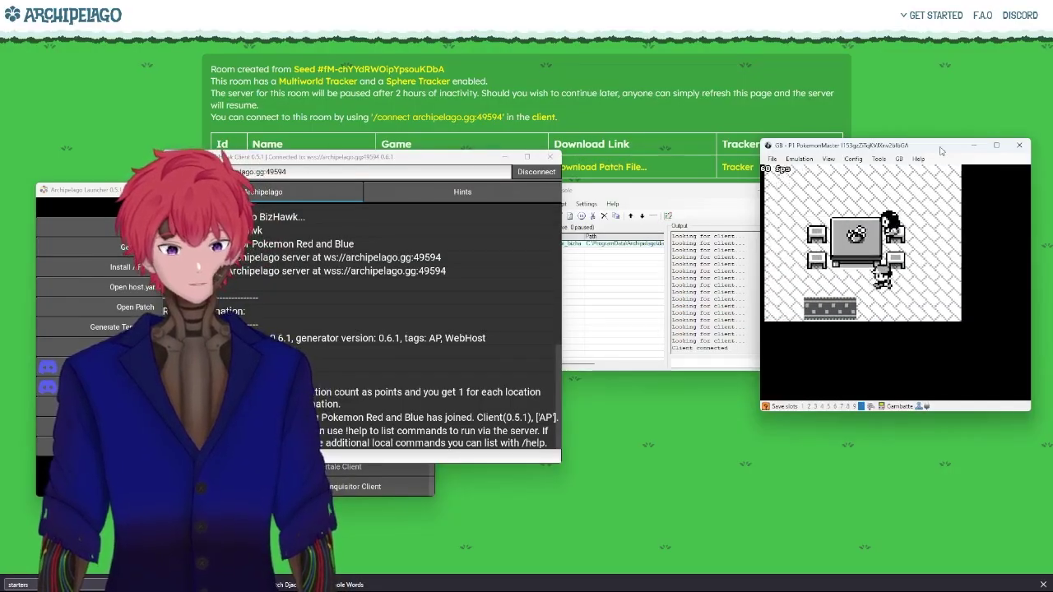
key("Down")
key("Right")
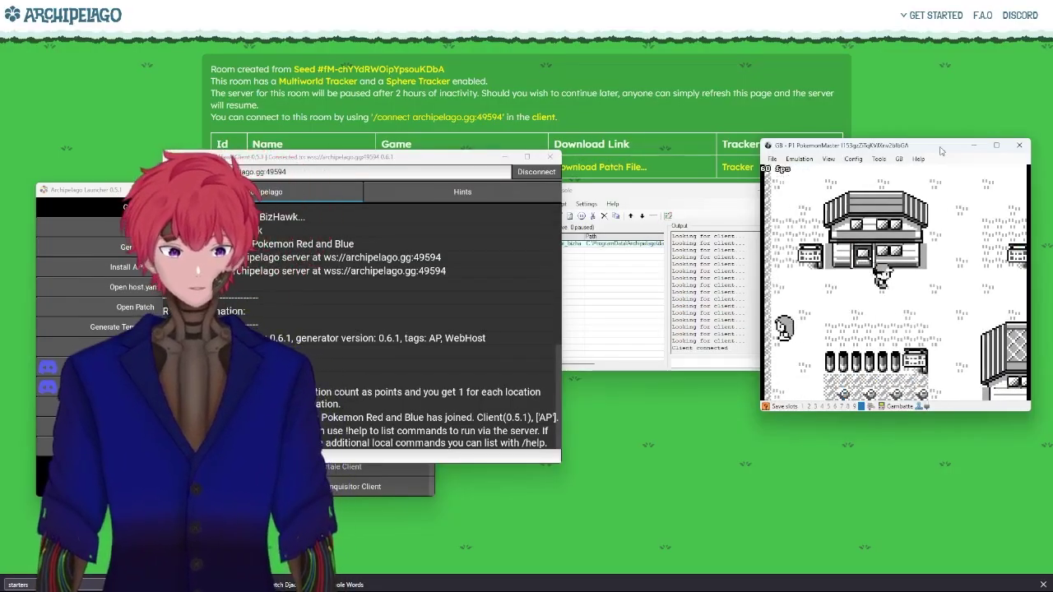
key("Up")
key("Right")
key("Up")
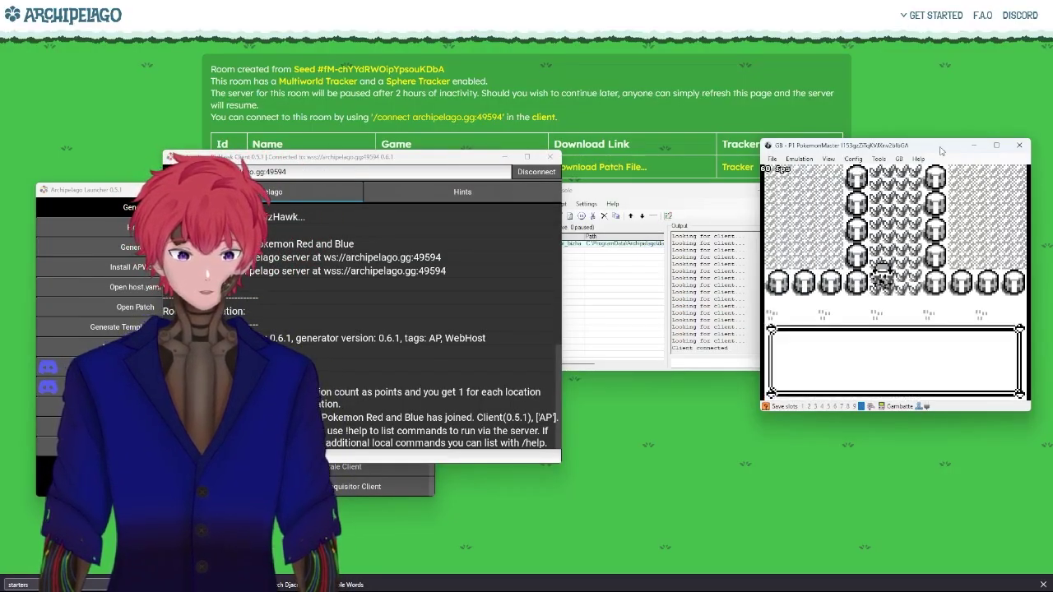
Advance Professor Oak's dialogue in the grass and follow him to the front of his lab
key("x")
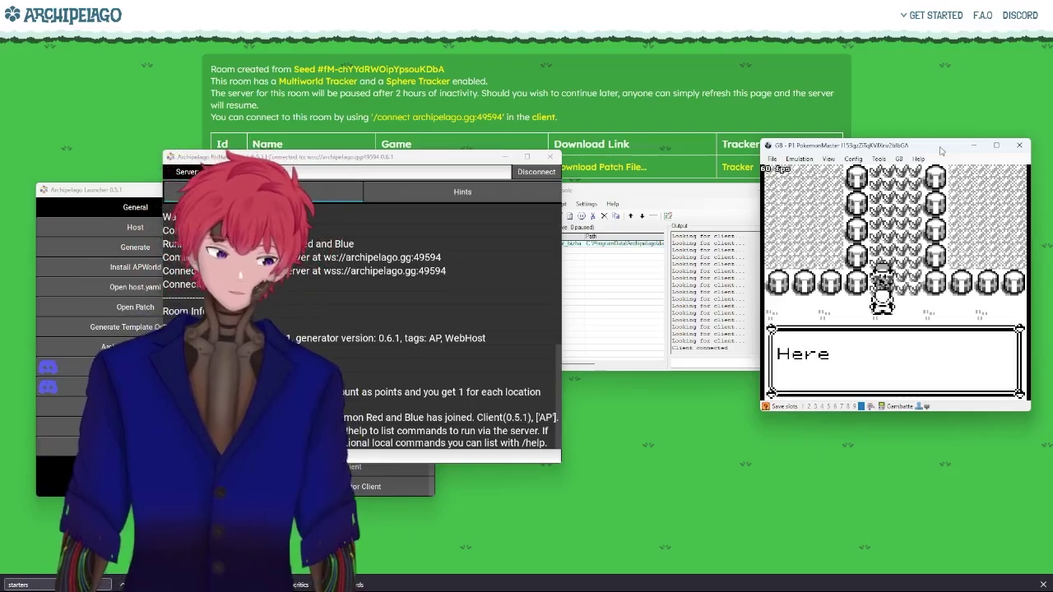
key("x")
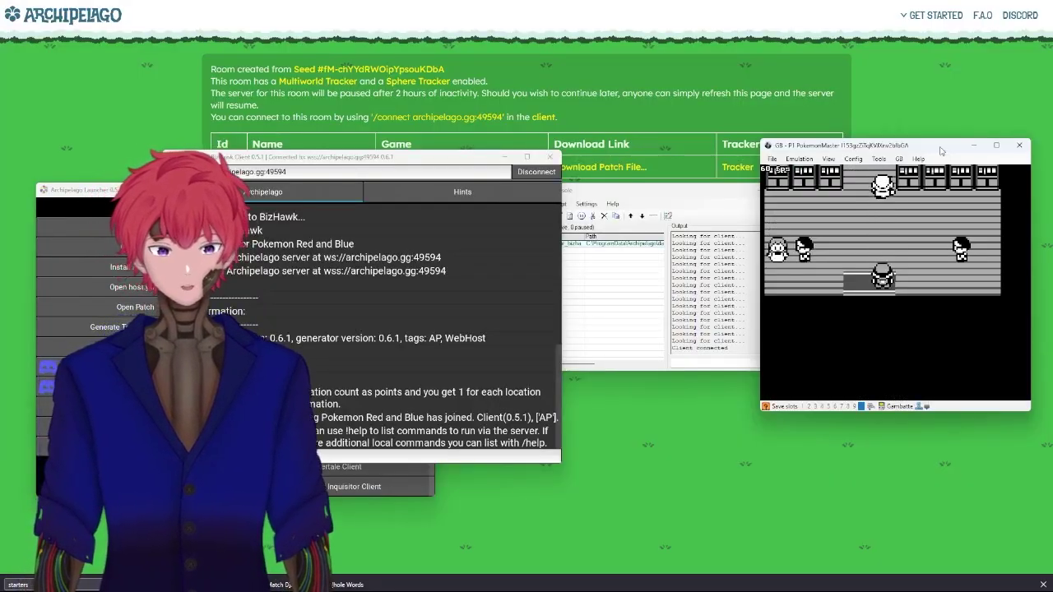
key("Up")
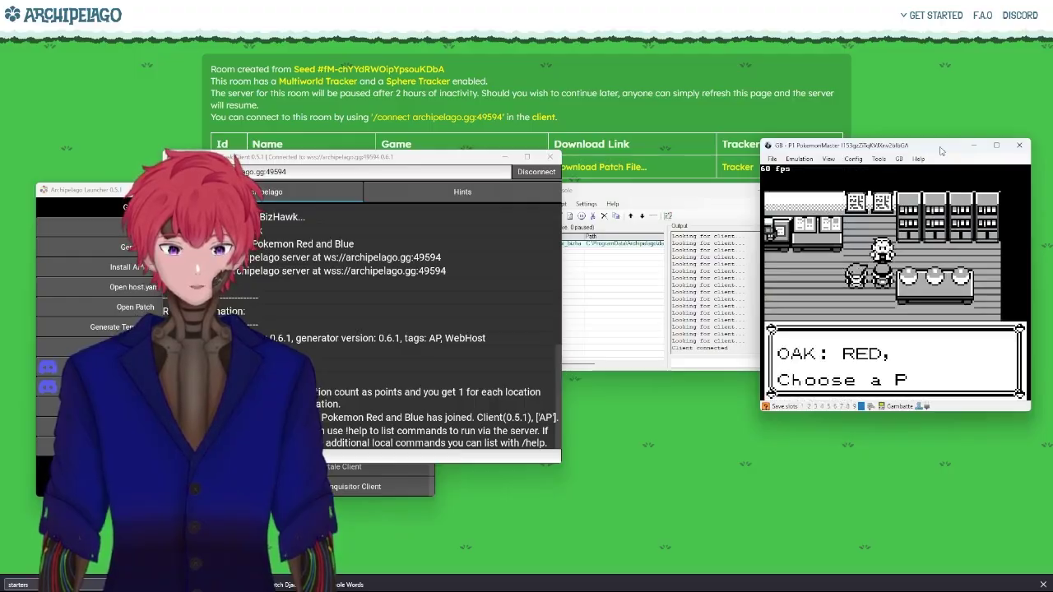
Finish Oak's dialogue, inspect the Pokémon in the leftmost ball on the lab table, and decline it
key("x")
key("Down")
key("Right")
key("Up")
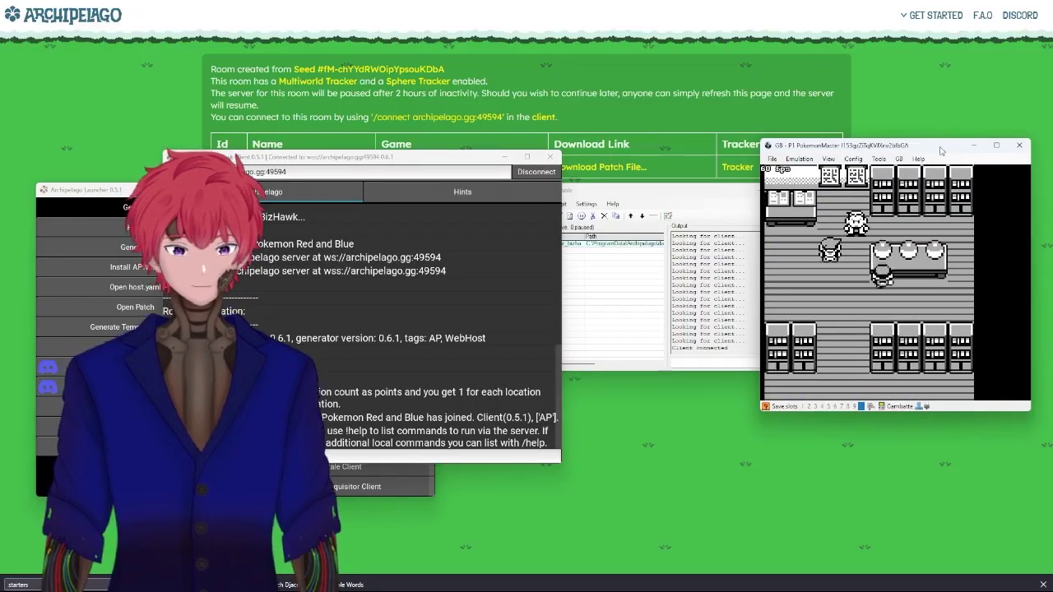
key("x")
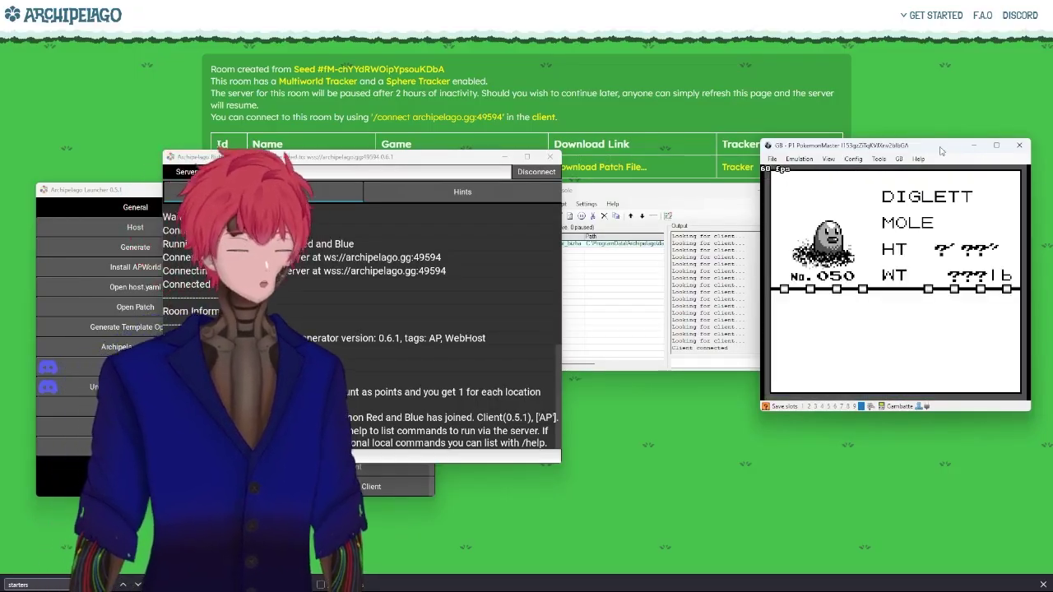
key("x")
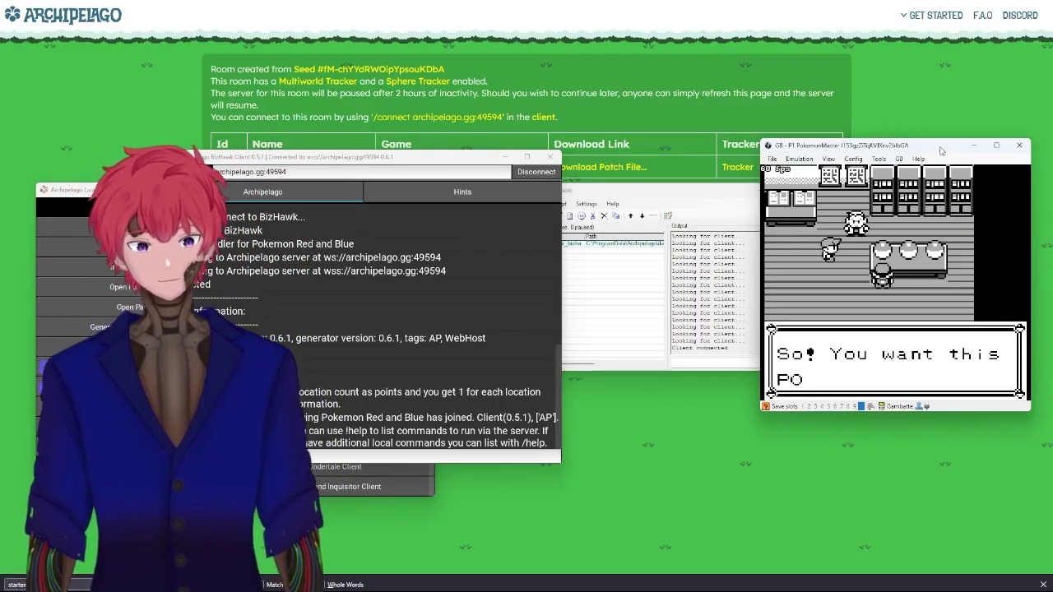
key("Down")
key("x")
Inspect the Pokémon in the middle ball on the lab table and decline it
key("Right")
key("Up")
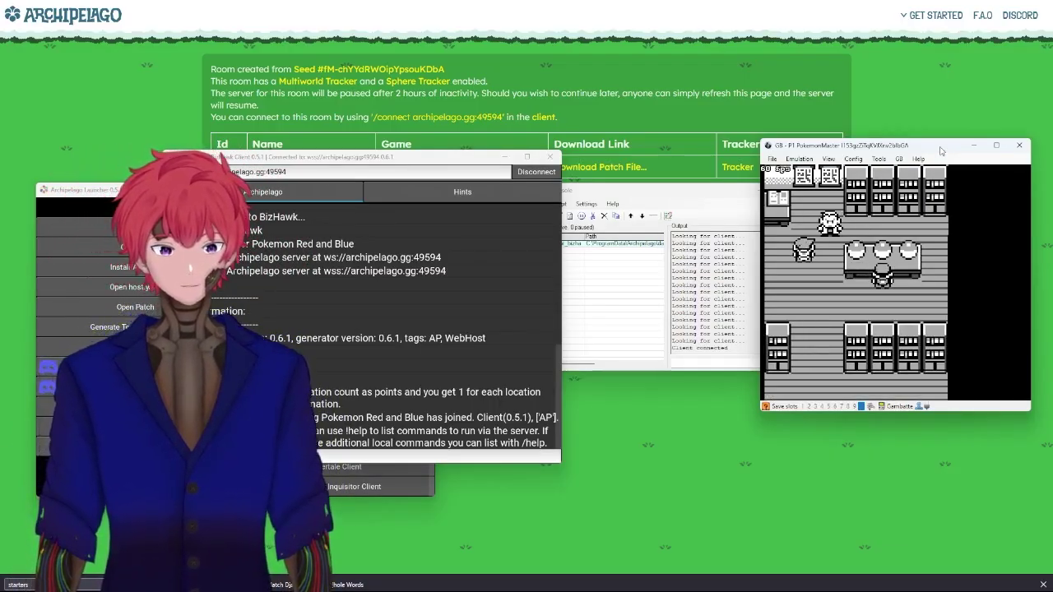
key("x")
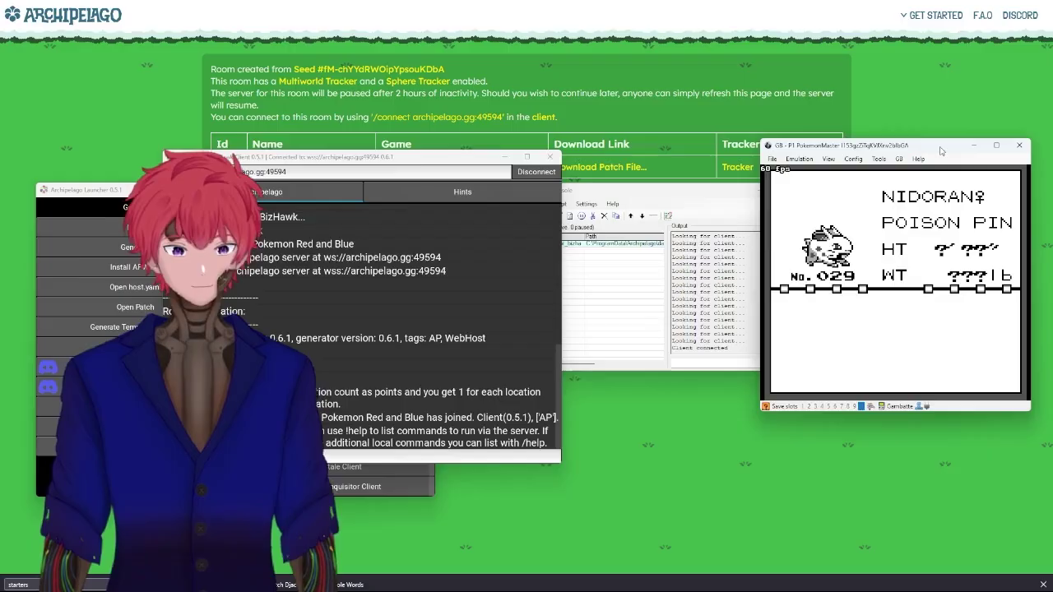
key("x")
key("Down")
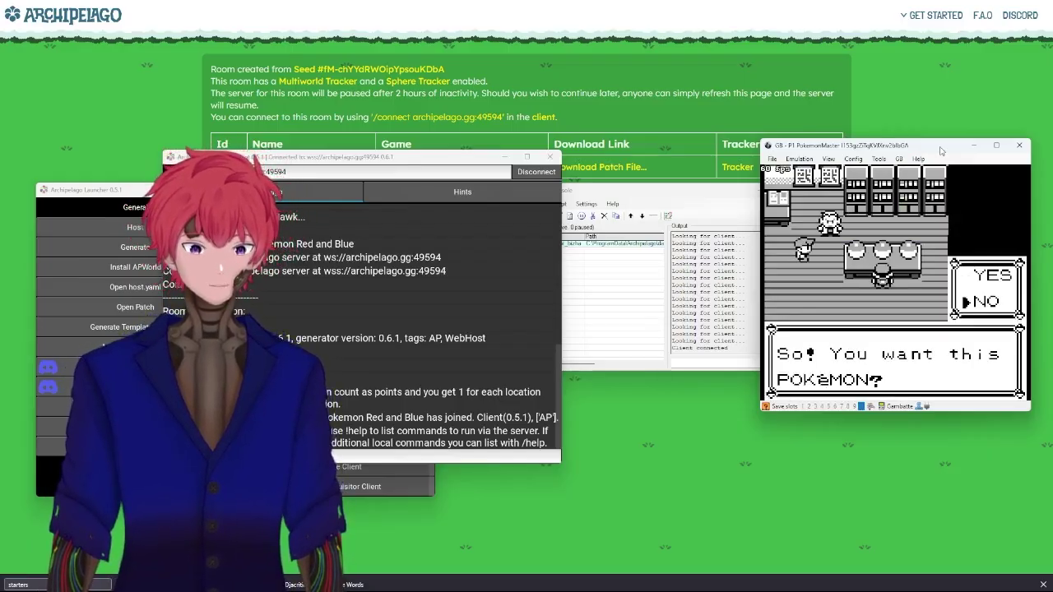
key("x")
Walk to the rightmost ball on the lab table and take Magmar as the starter Pokémon
key("Left")
key("Up")
key("x")
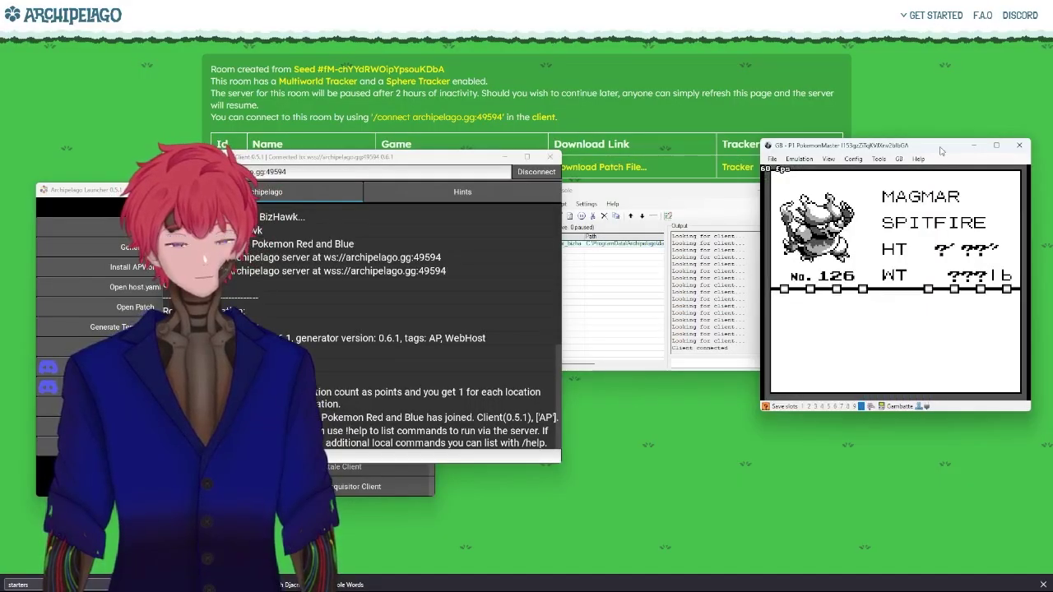
key("x")
key("x")
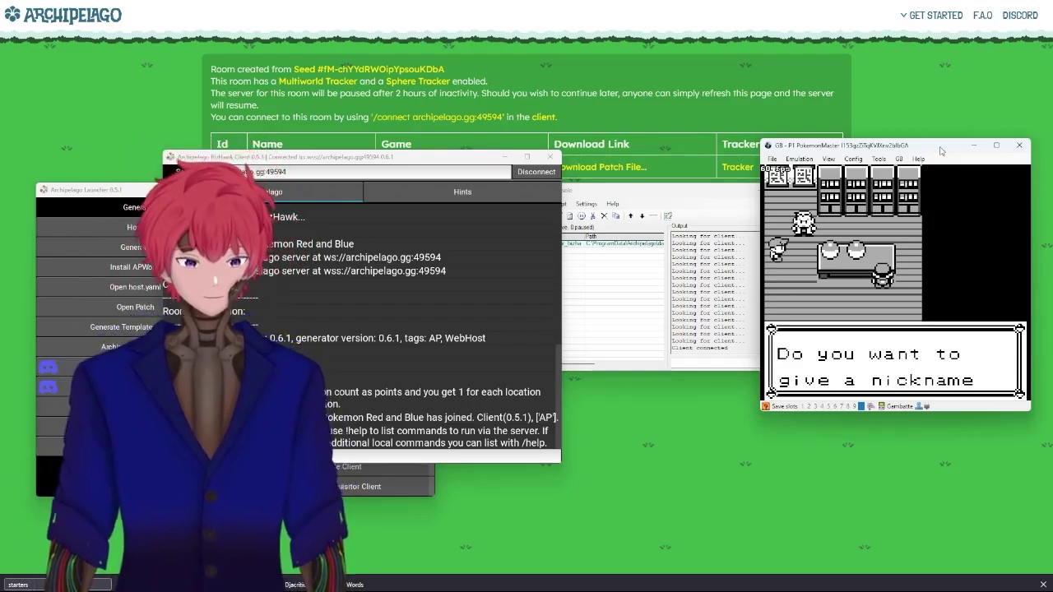
Close the BizHawk emulator, the BizHawk Client and the Archipelago Launcher
left_click(1019, 145)
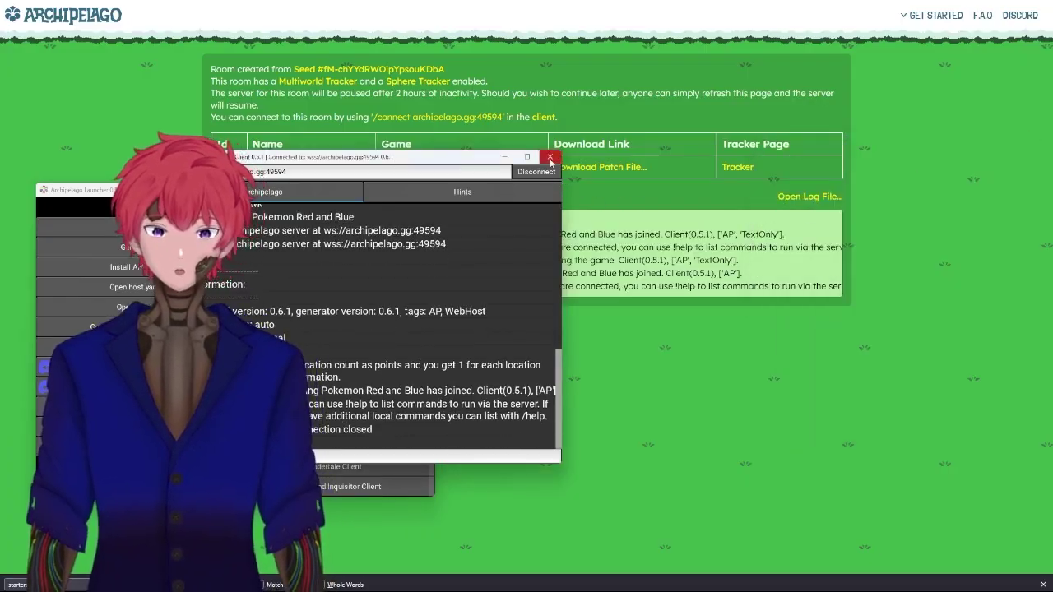
left_click(550, 157)
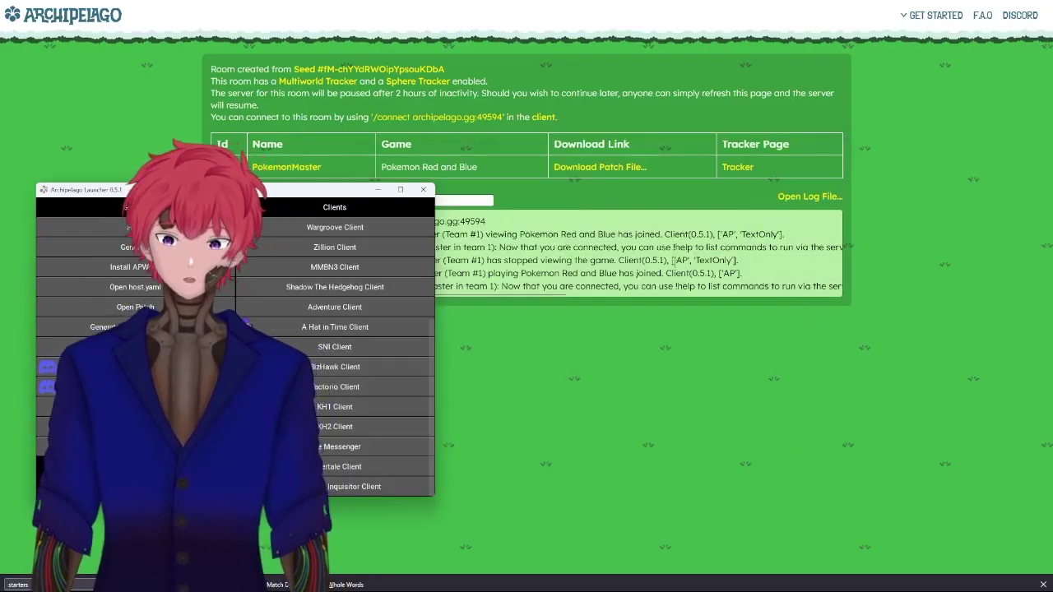
left_click(422, 190)
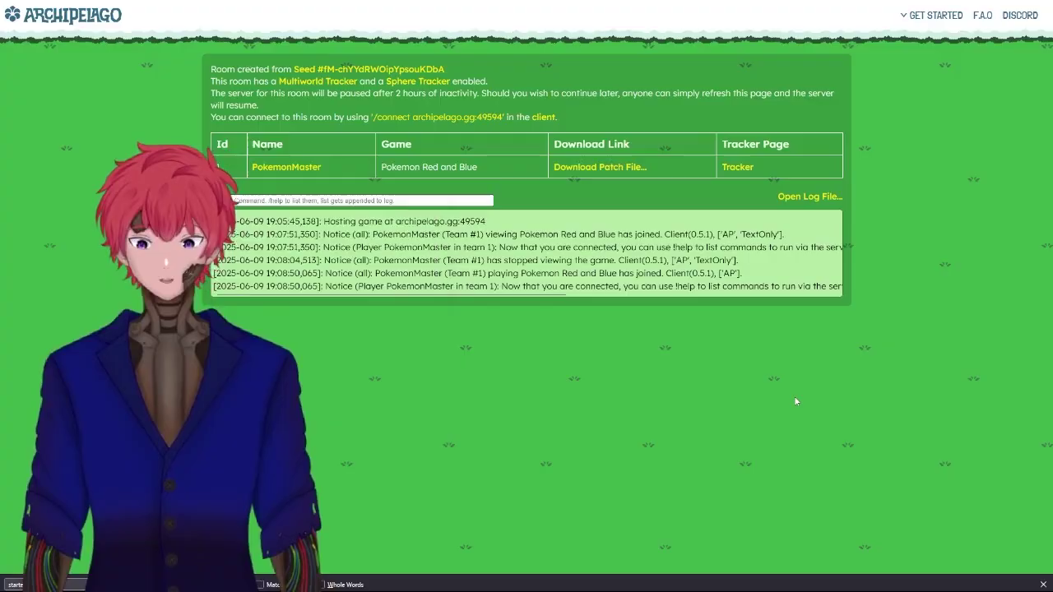
type("starters")
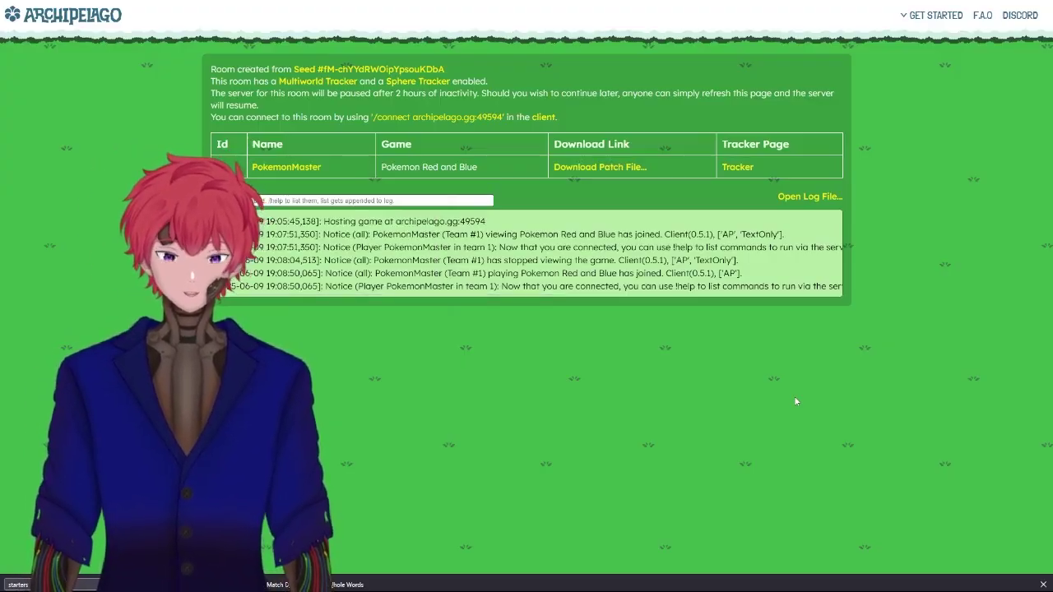